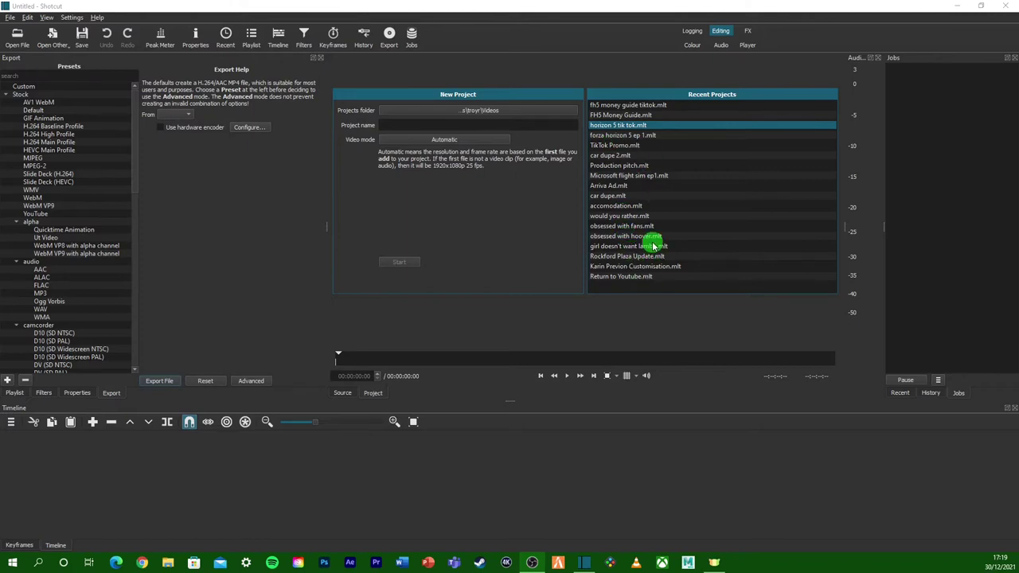
Create a new project named Test Sequence with the automatic video mode.
click(410, 123)
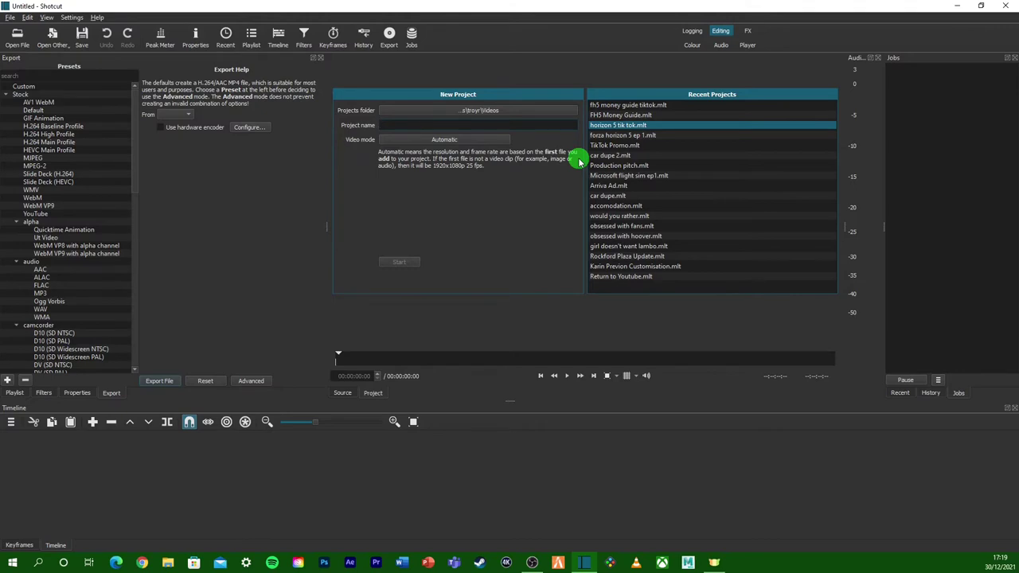
text(Test Sequence)
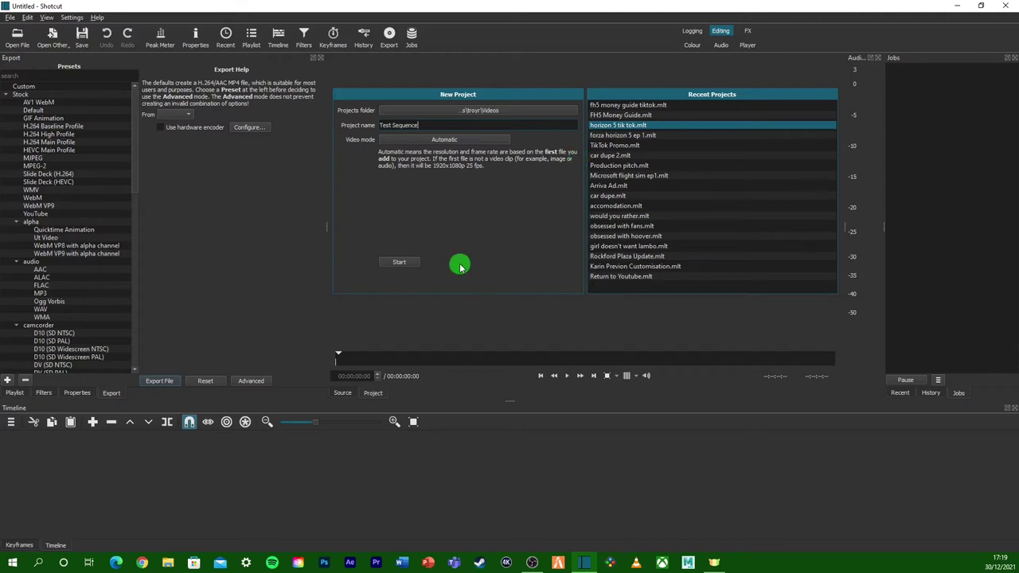
click(402, 263)
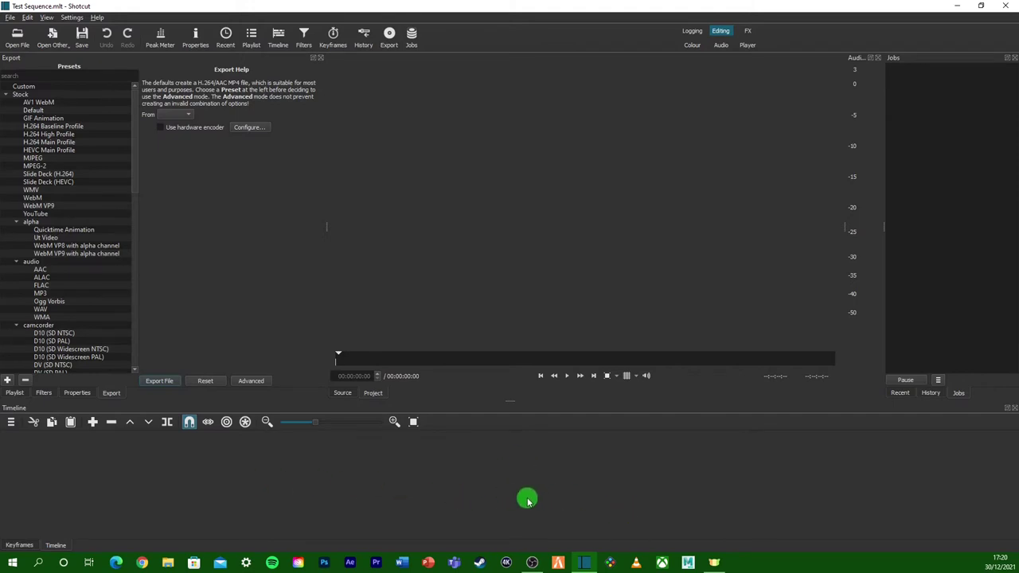
Add an audio track to the empty timeline.
click(12, 426)
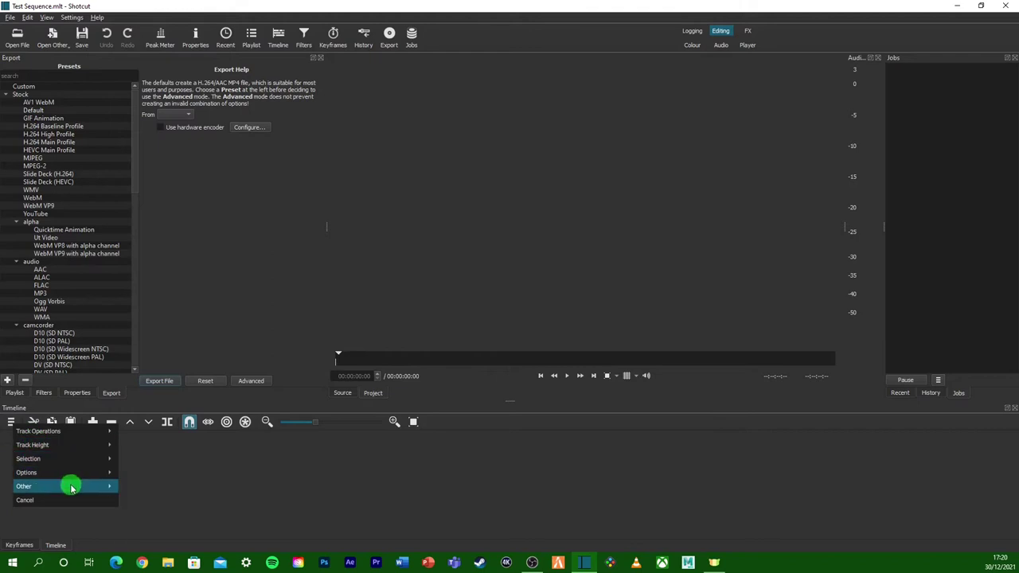
mouse_move(71, 446)
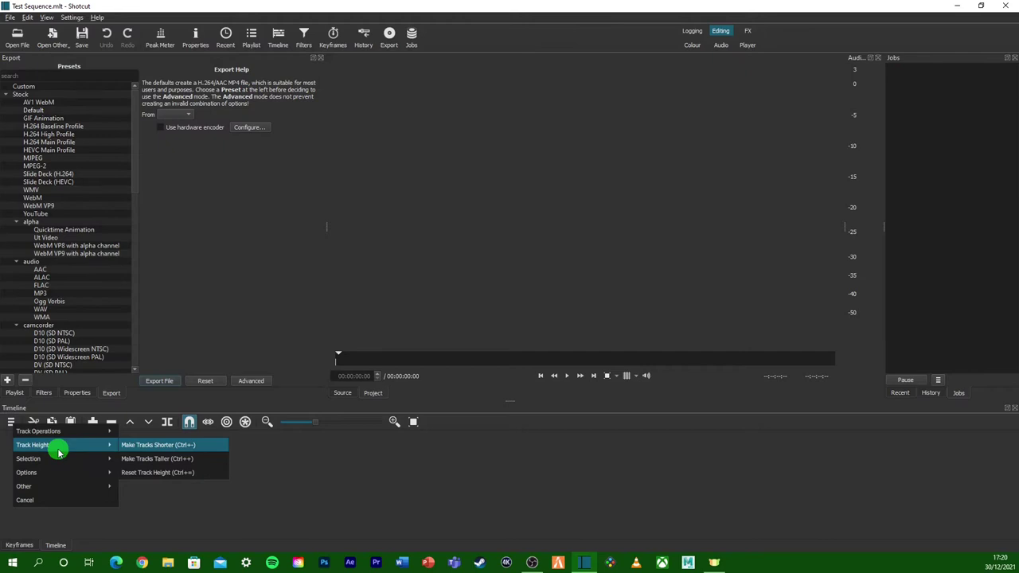
mouse_move(63, 465)
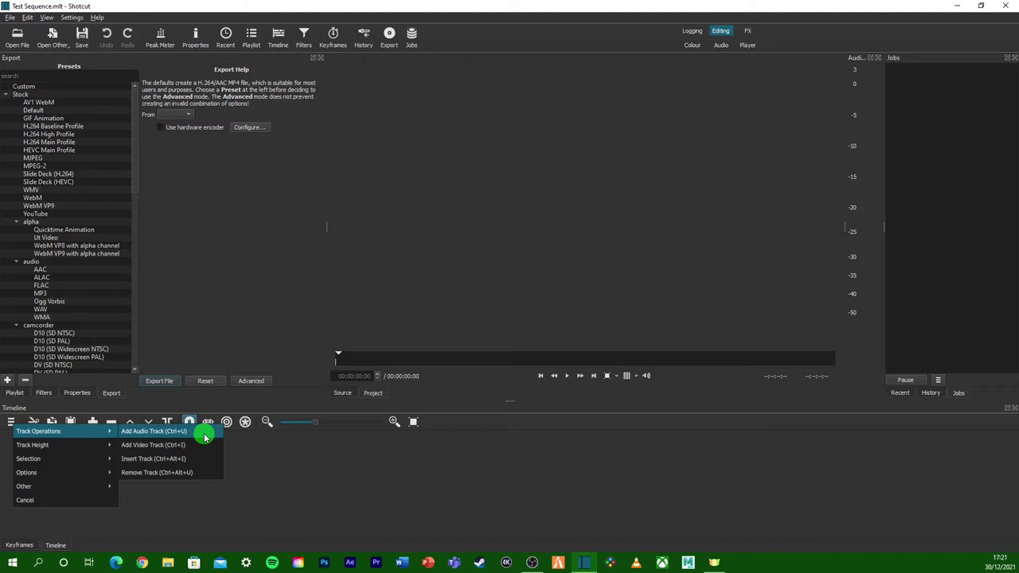
click(205, 437)
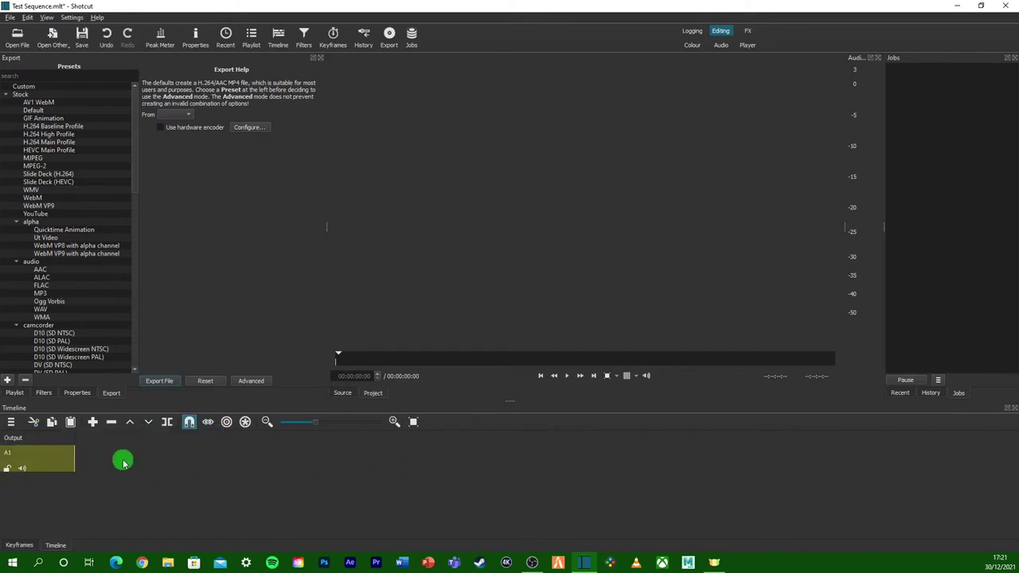
Add two video tracks to the timeline above the audio track.
click(14, 423)
mouse_move(50, 434)
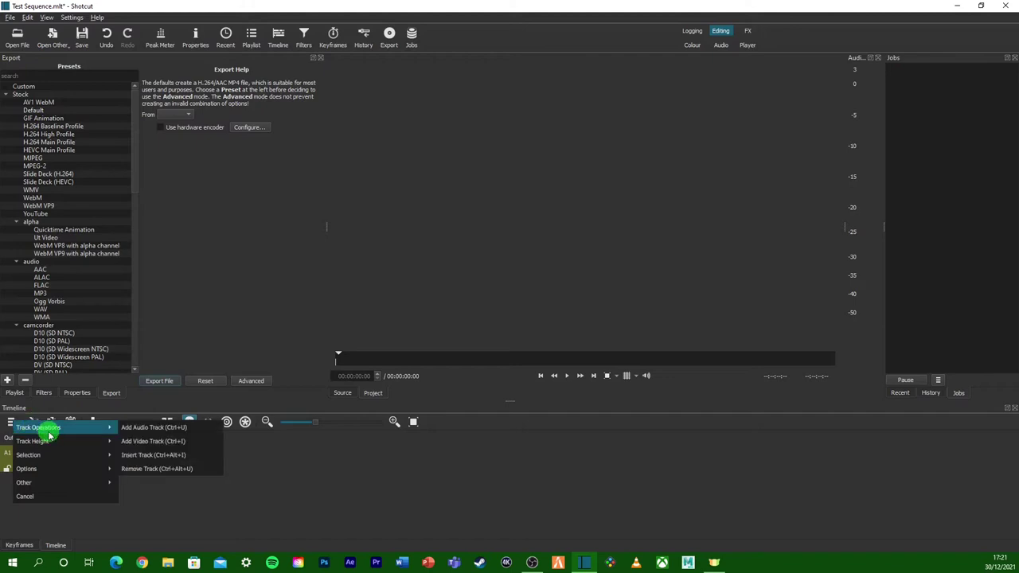
click(208, 443)
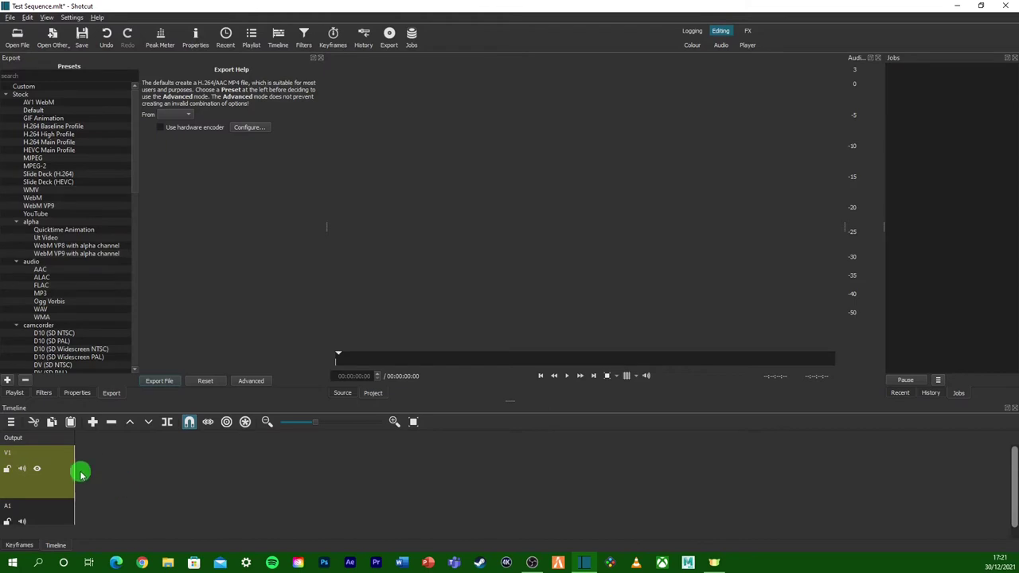
click(12, 422)
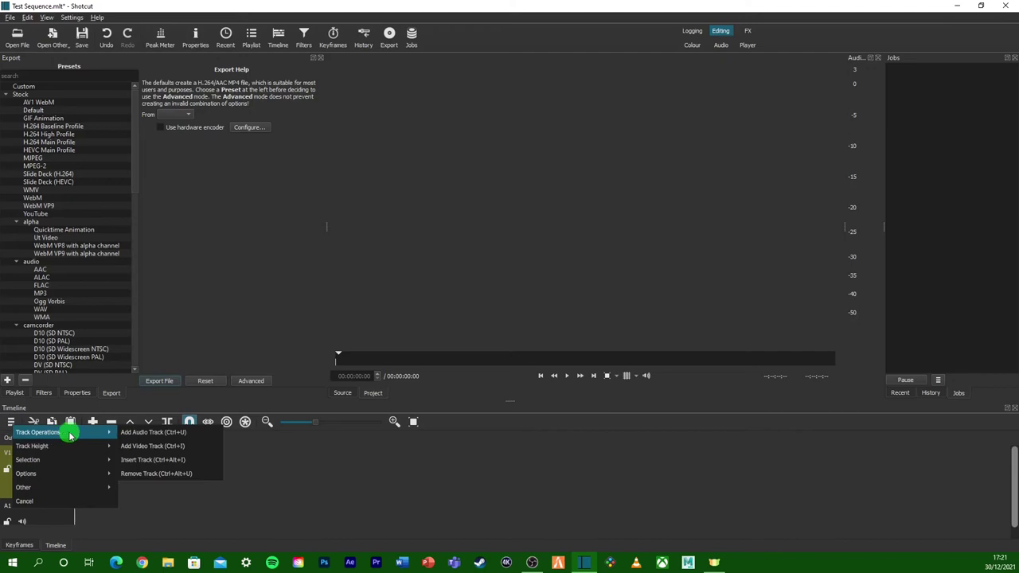
click(155, 446)
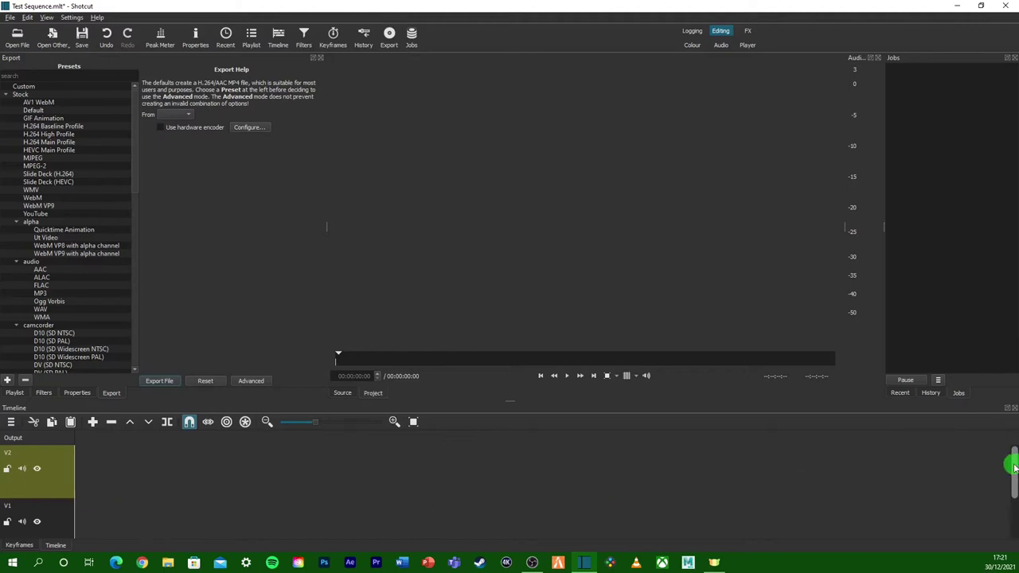
drag(1015, 470, 1014, 503)
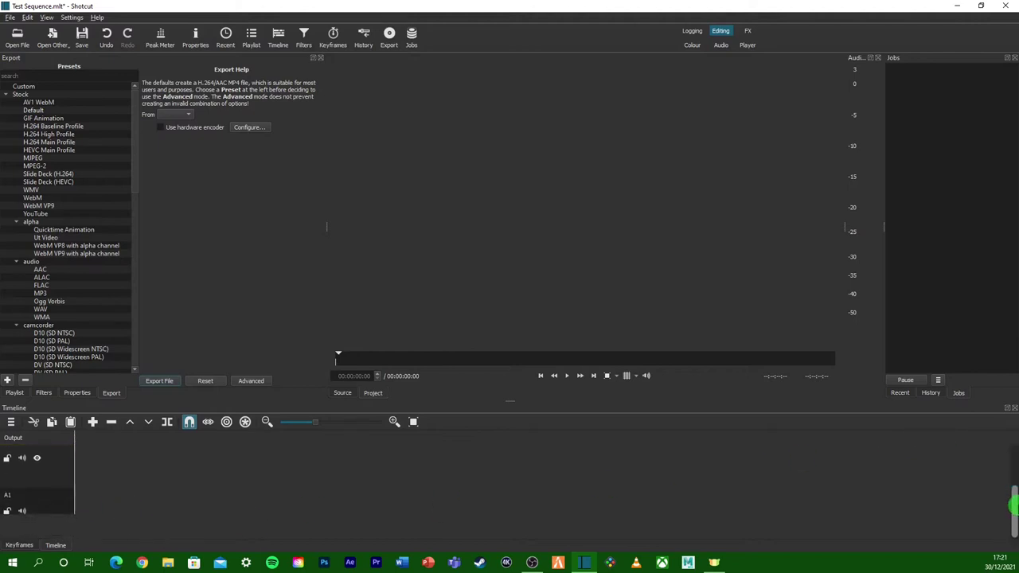
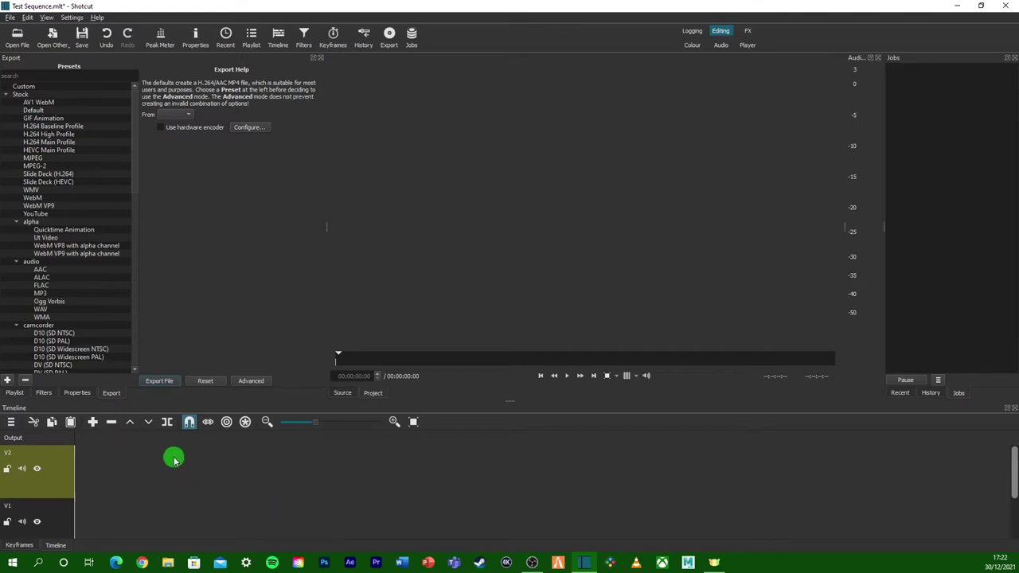
Switch timeline snapping off and back on.
click(190, 424)
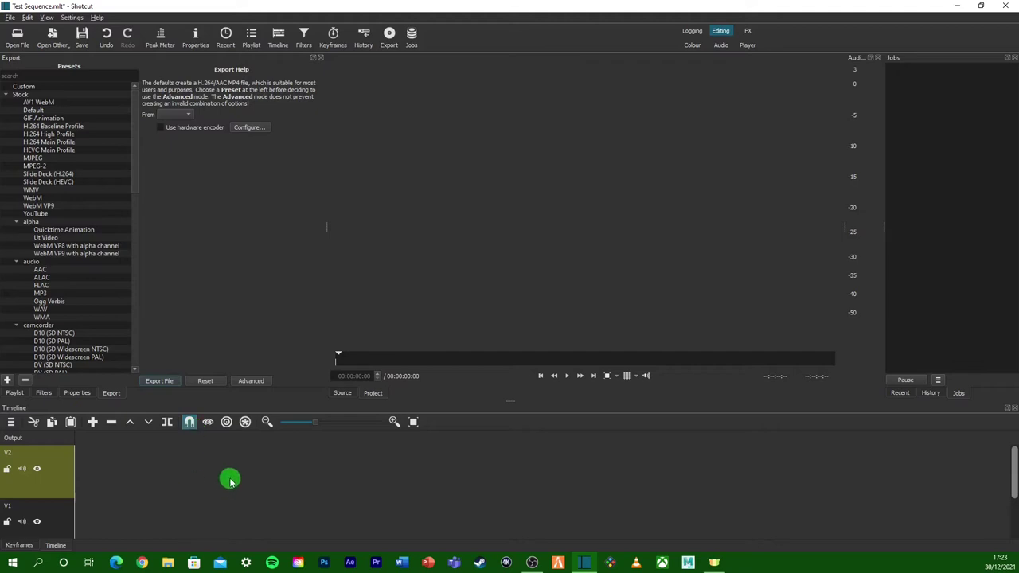
click(190, 423)
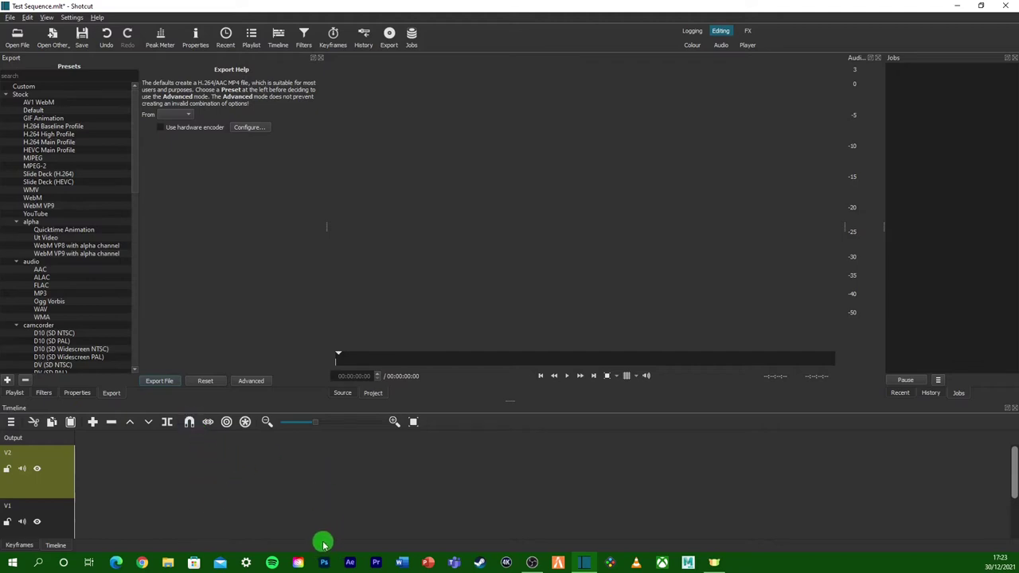
click(190, 425)
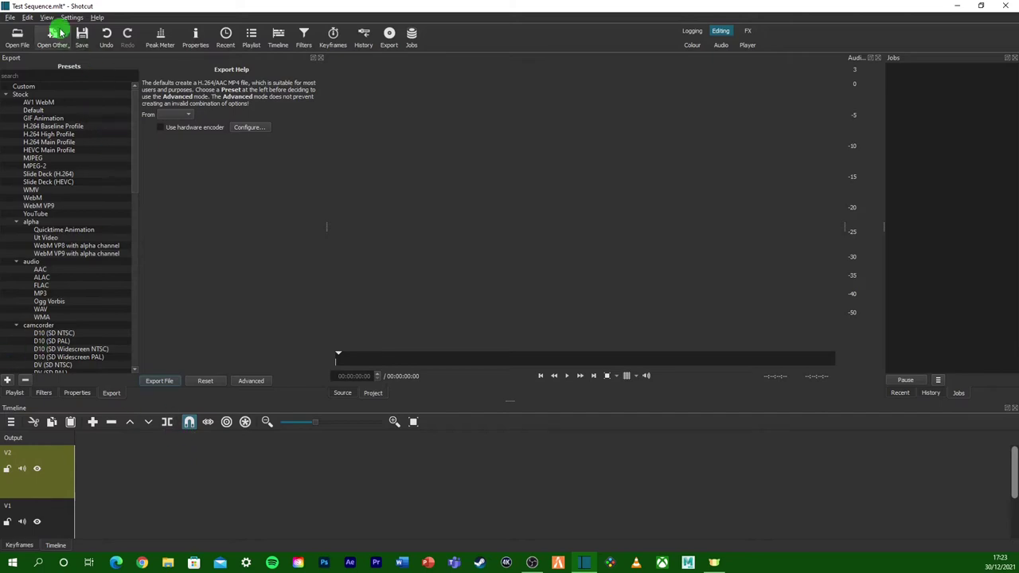
click(19, 37)
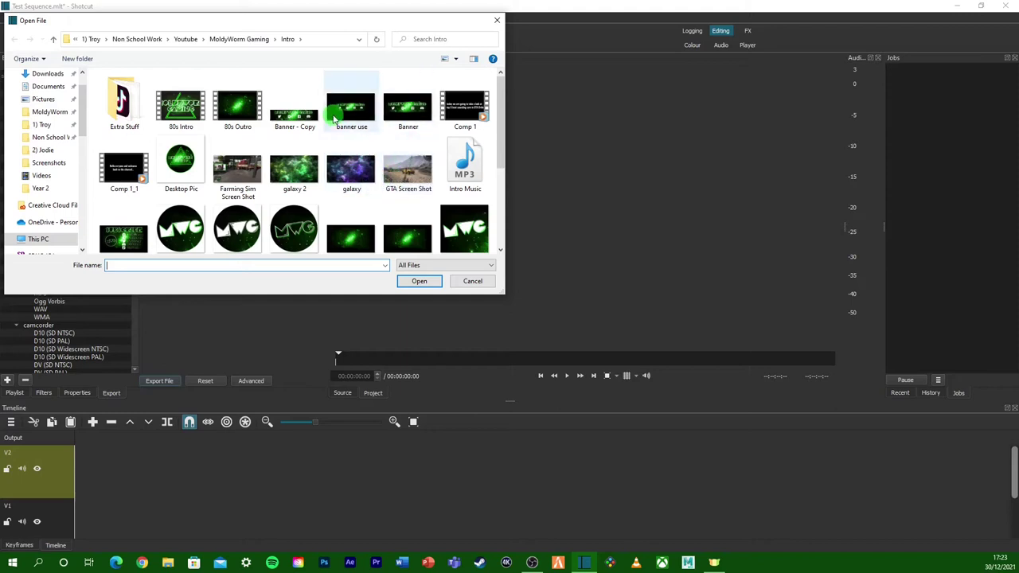
click(242, 43)
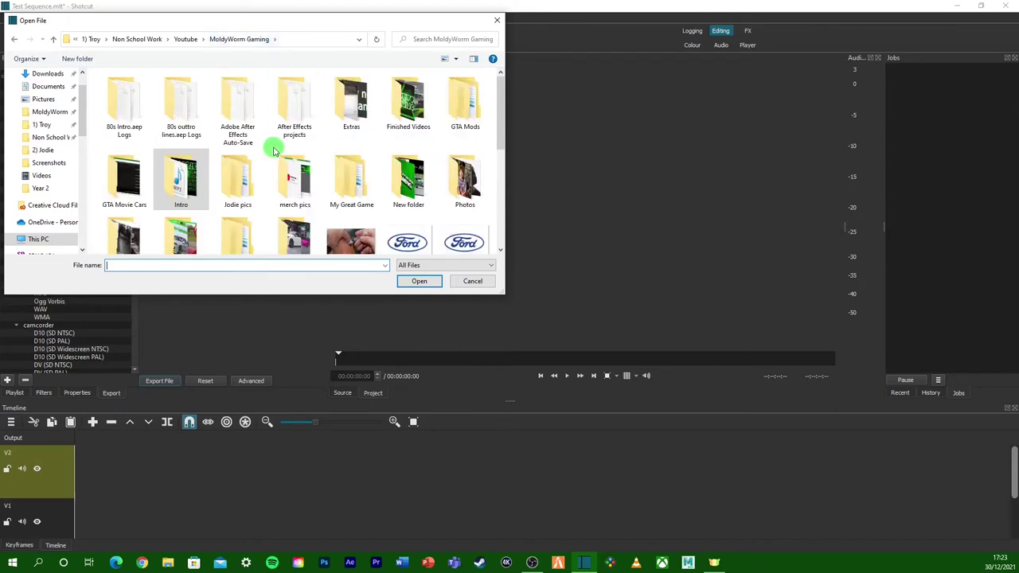
scroll(273, 148, down, 5)
scroll(347, 187, up, 2)
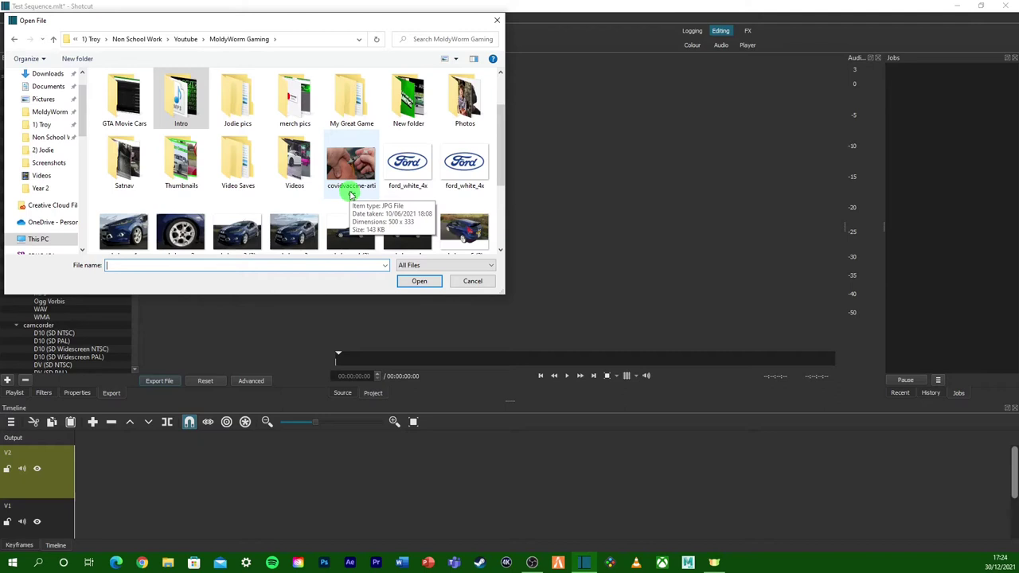
double_click(301, 165)
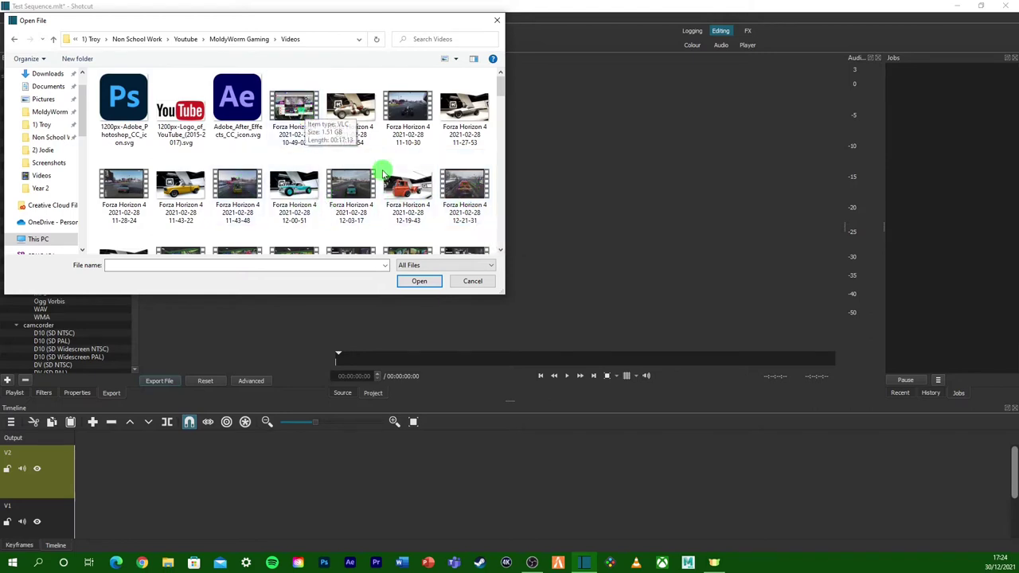
double_click(452, 190)
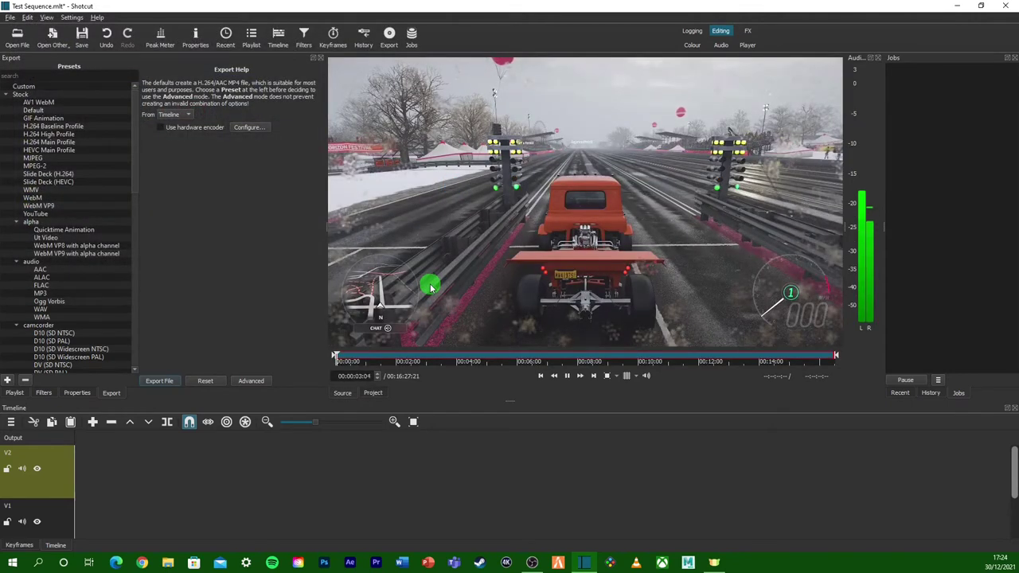
click(570, 376)
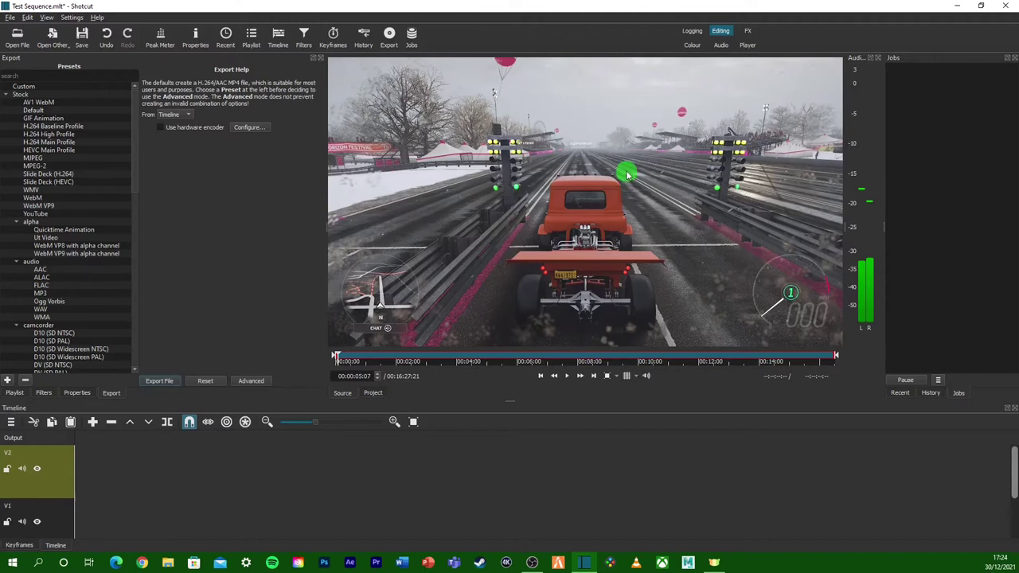
Place the opened Forza Horizon 4 clip at the start of video track V1.
drag(628, 173, 82, 494)
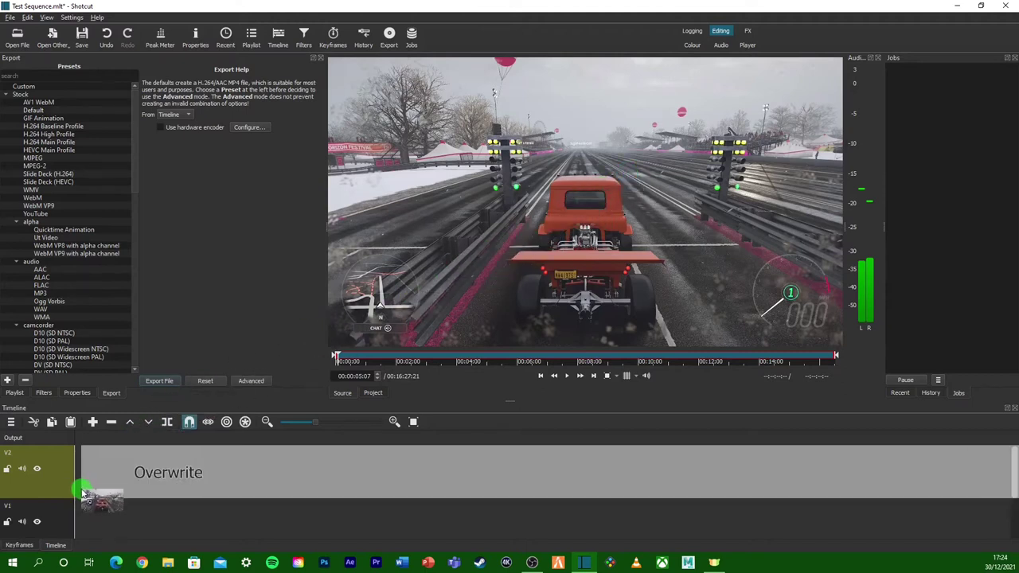
mouse_move(83, 494)
mouse_down()
mouse_move(81, 519)
mouse_move(77, 502)
mouse_up()
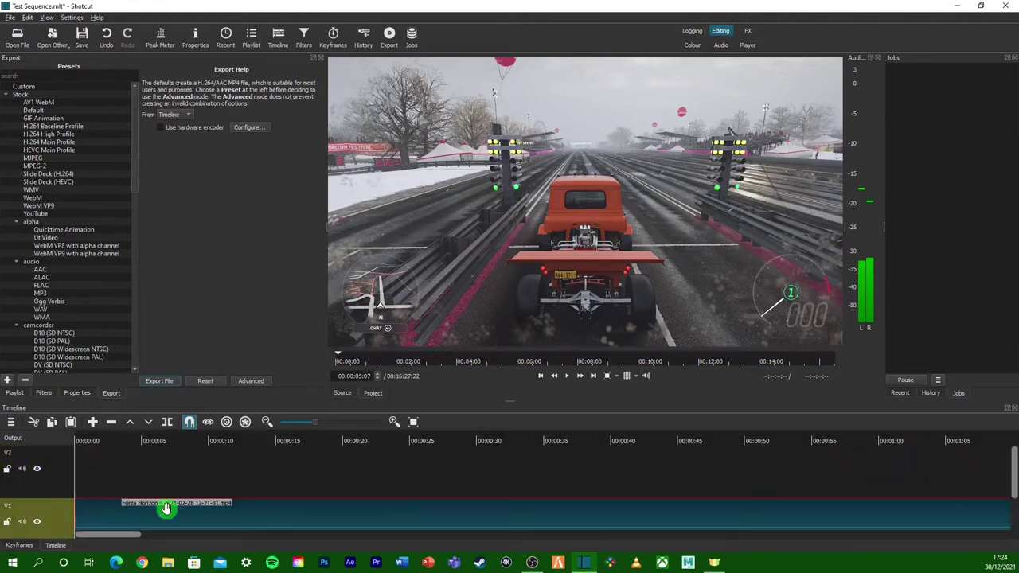
drag(1015, 468, 1012, 484)
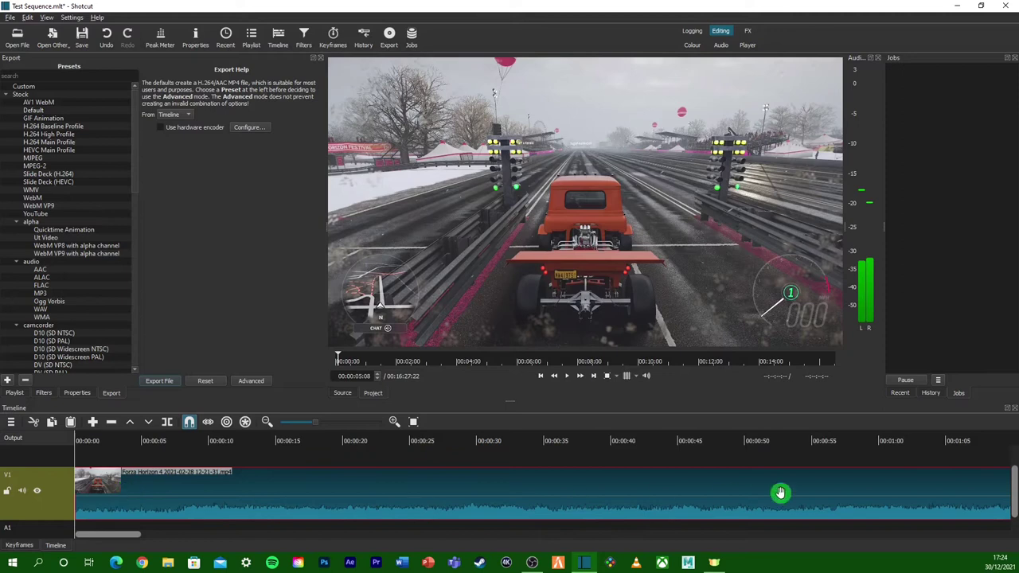
scroll(1012, 470, up, 1)
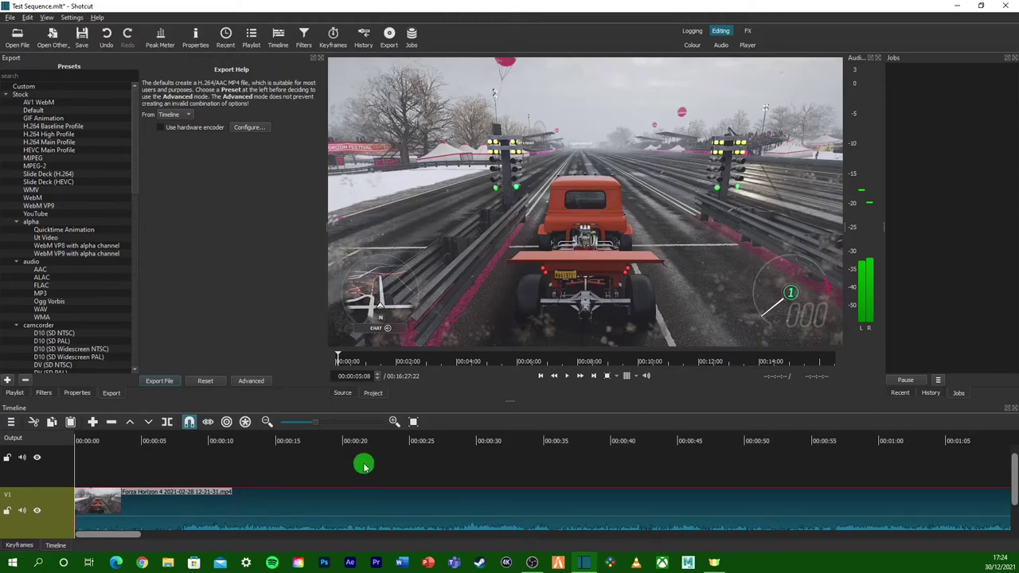
Open the green-bordered Untitled PNG from the MoldyWorm Gaming Extras folder and place it at the start of track V2 above the Forza clip.
click(24, 38)
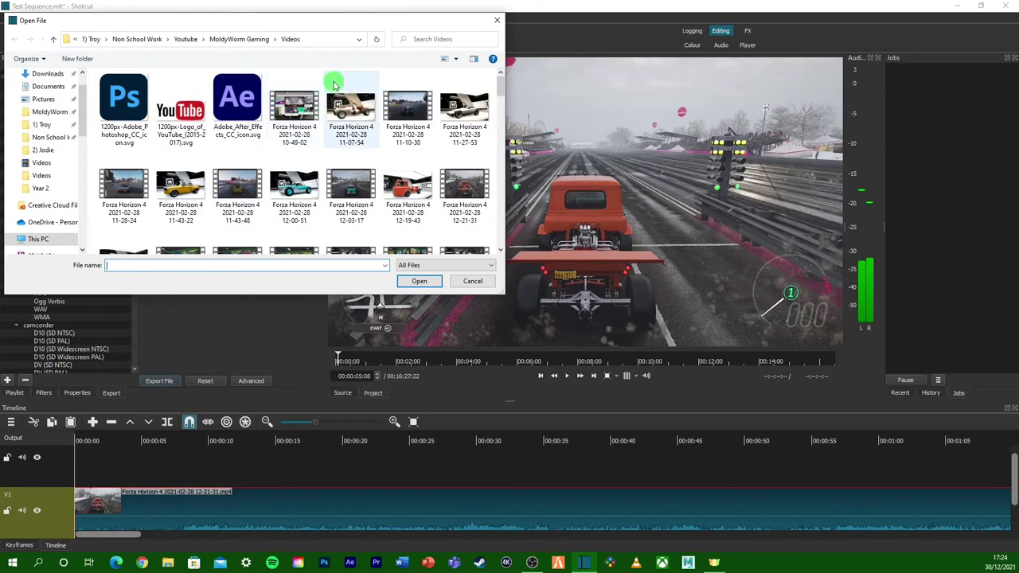
click(239, 39)
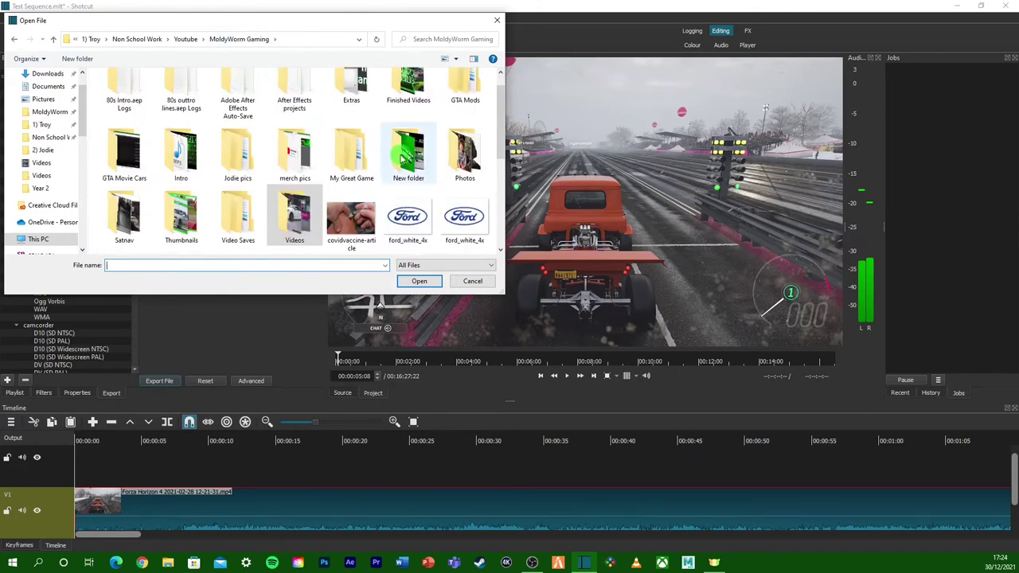
scroll(410, 172, up, 1)
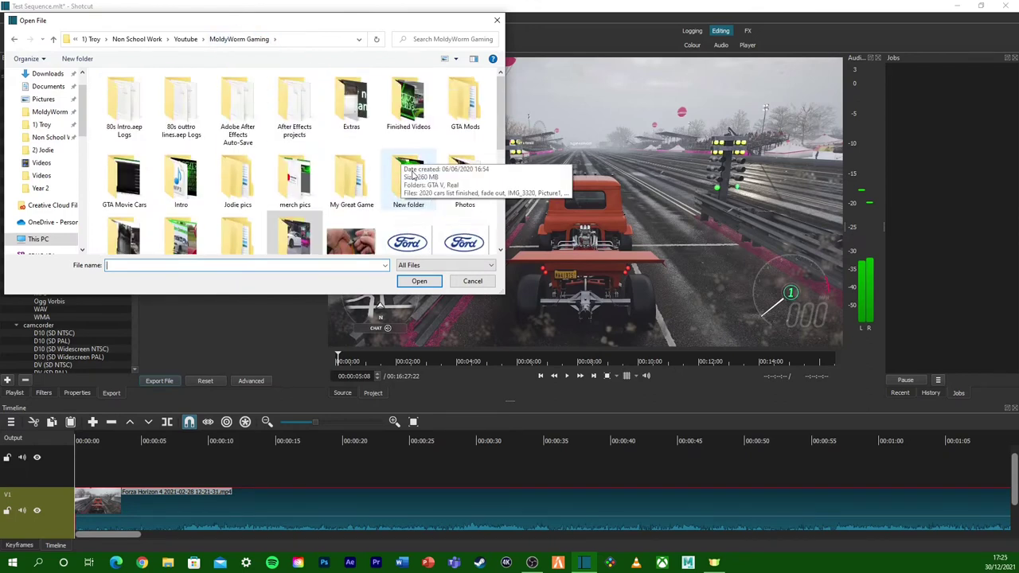
click(351, 102)
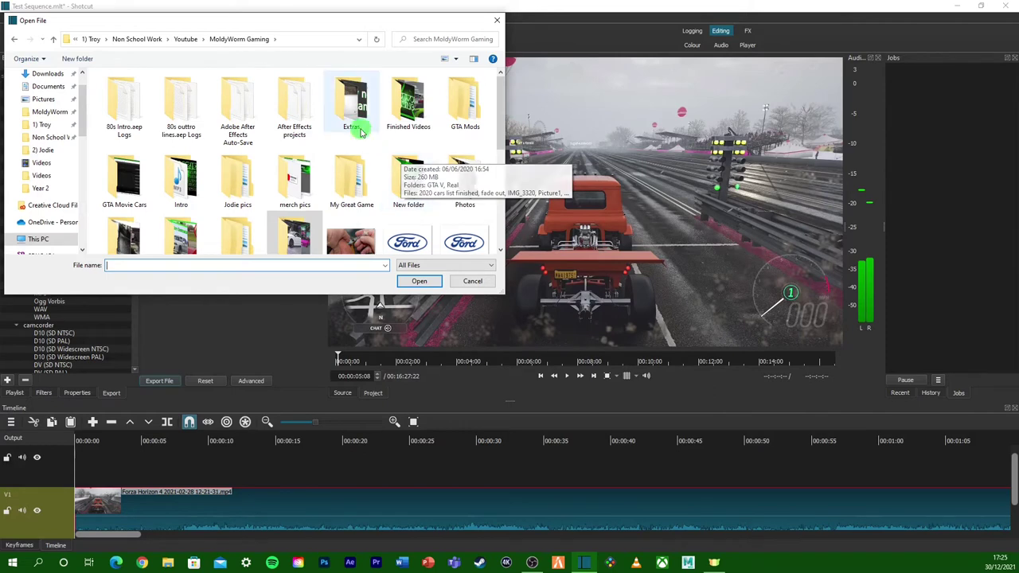
double_click(351, 102)
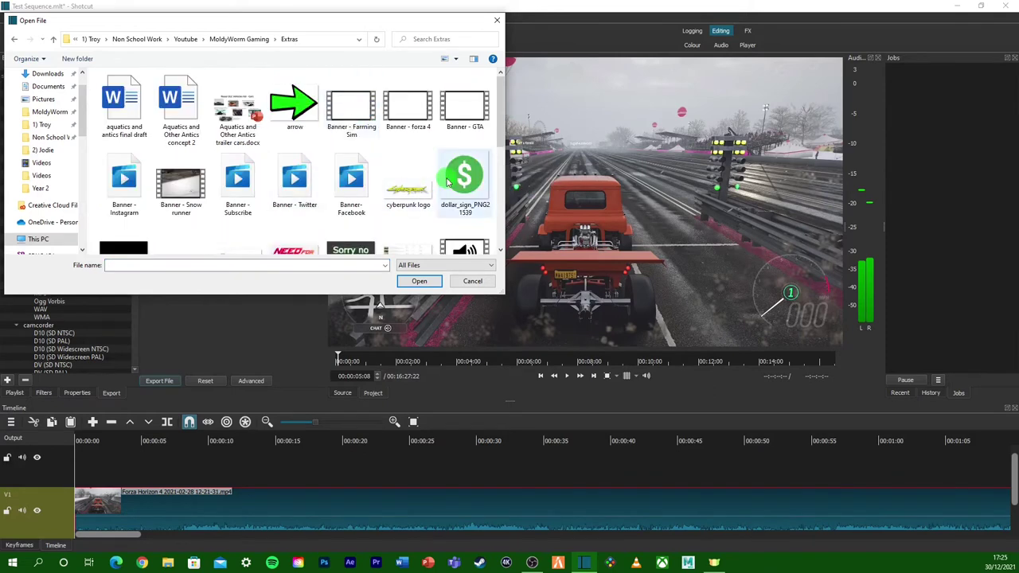
scroll(448, 181, down, 5)
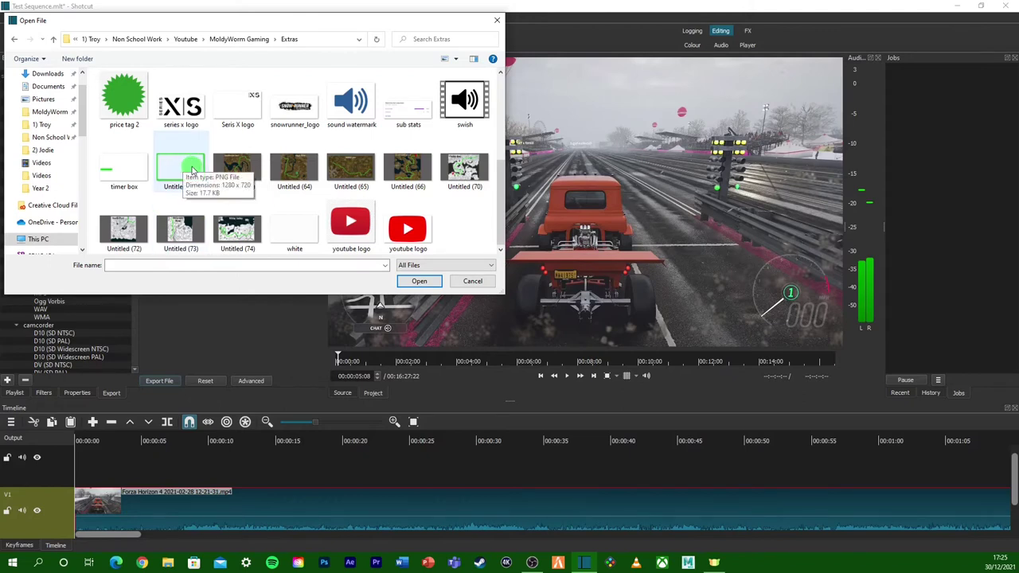
double_click(191, 168)
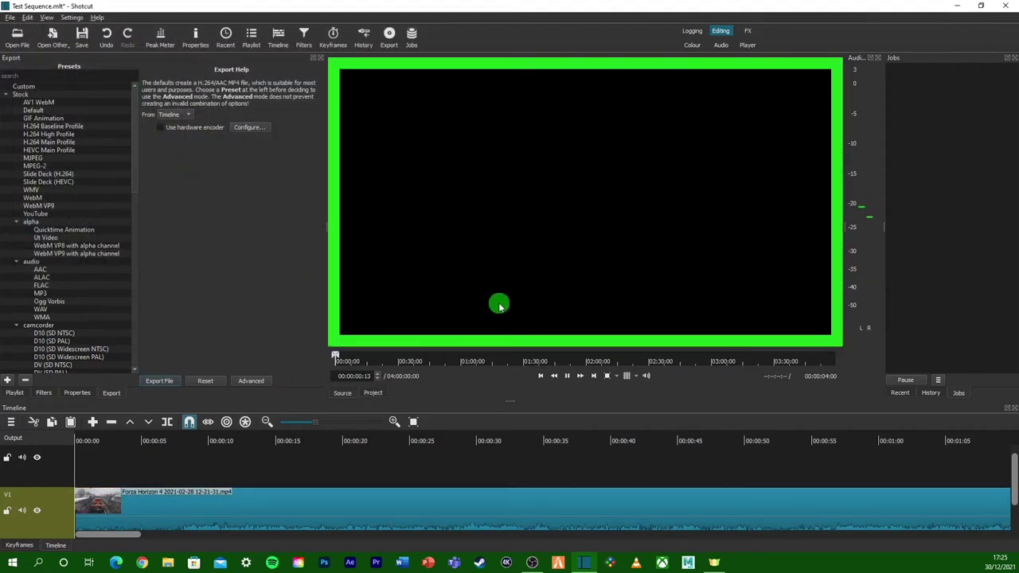
click(567, 375)
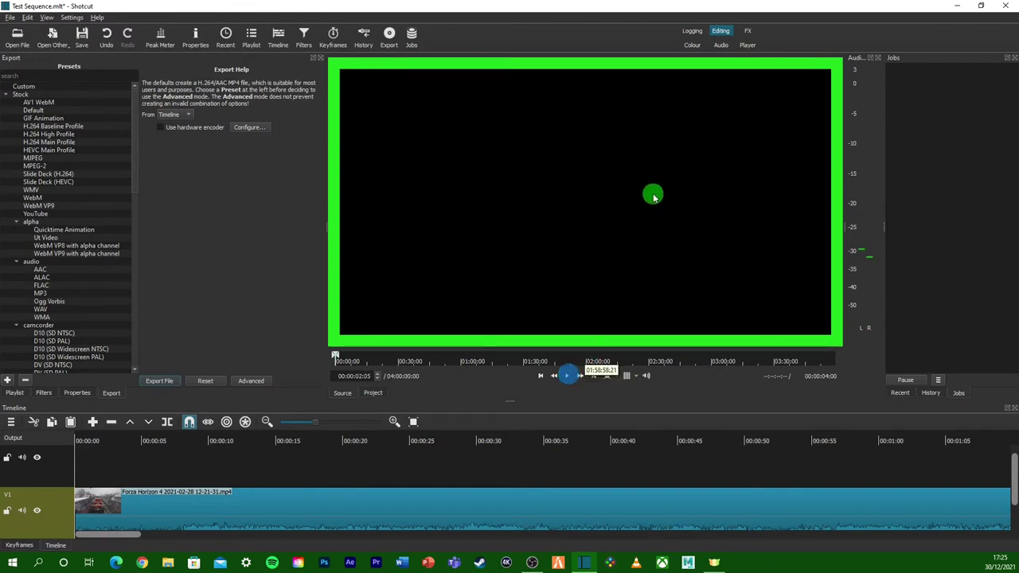
drag(628, 182, 120, 456)
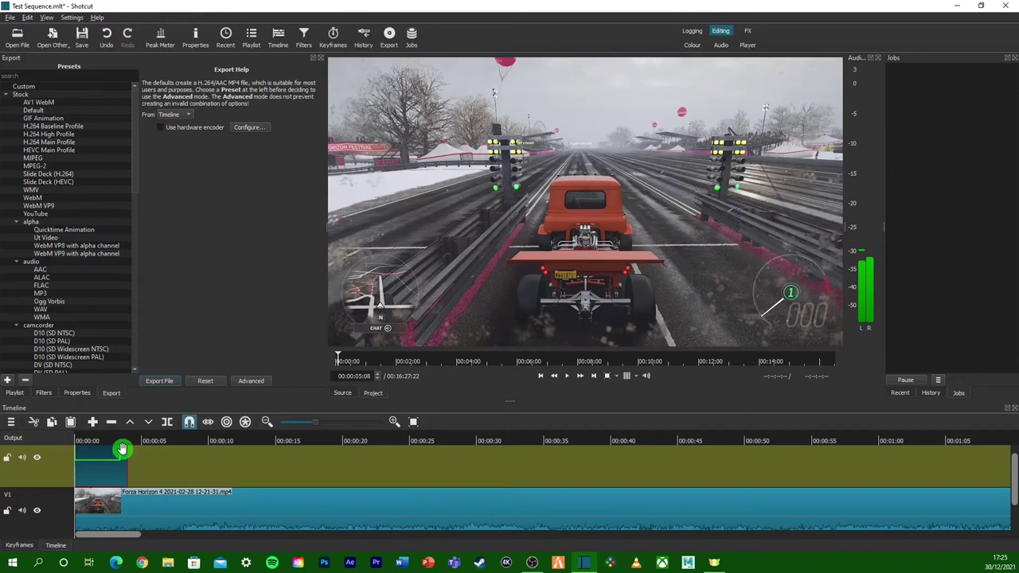
Move the playhead to 00:00:00:15 to preview the green frame over the gameplay, and select the Untitled PNG clip on track V2.
drag(122, 449, 84, 448)
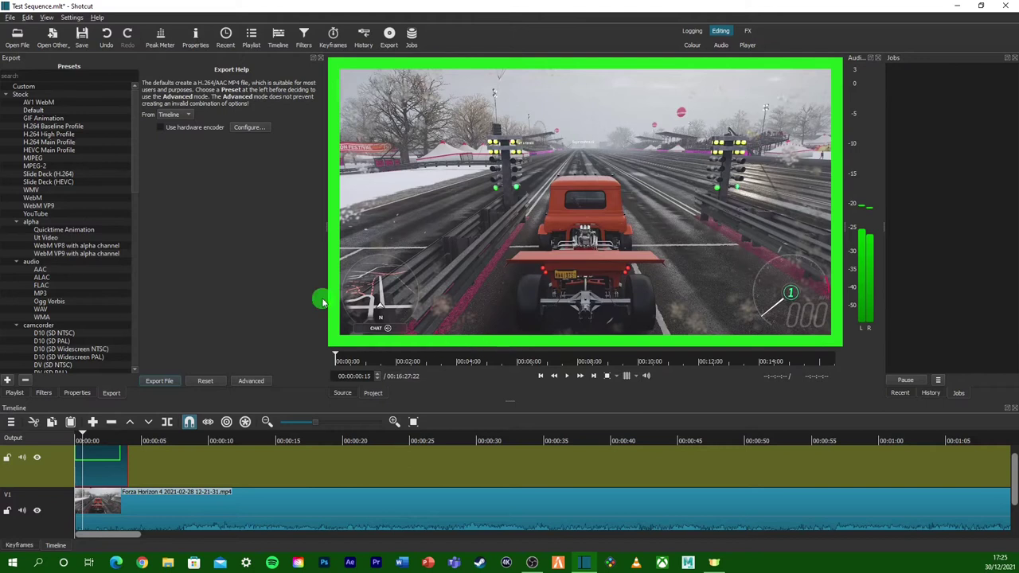
click(164, 512)
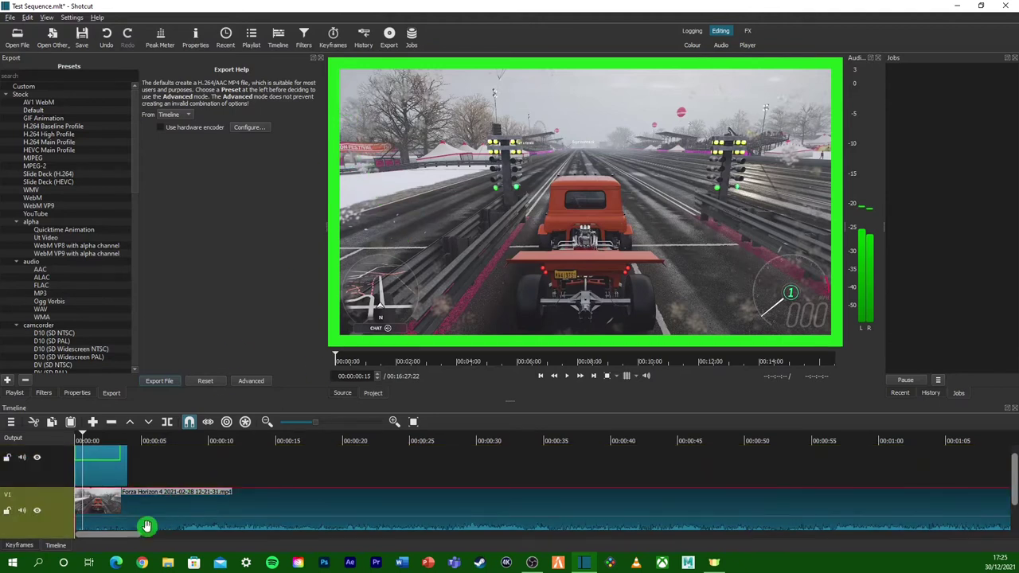
click(105, 465)
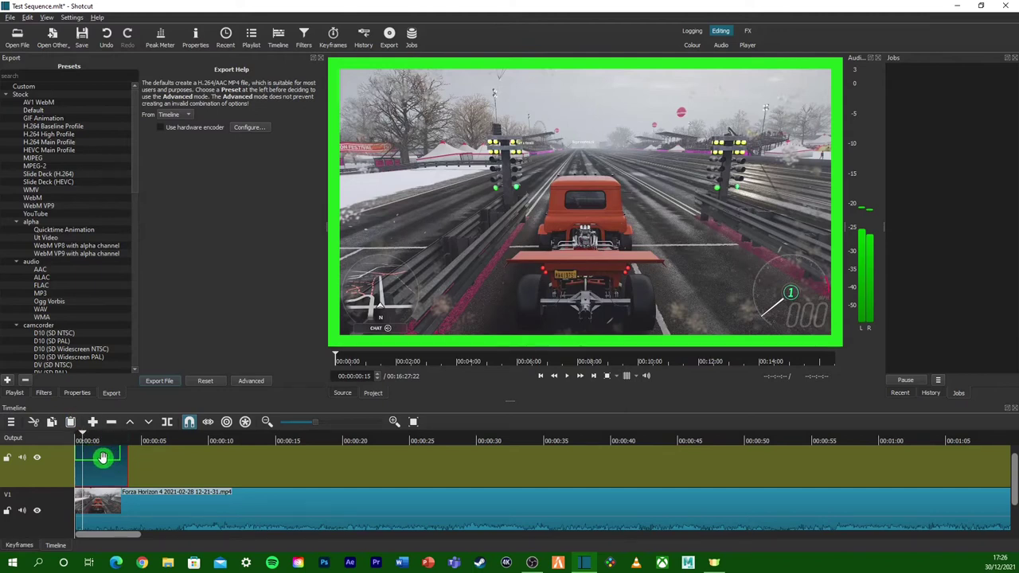
drag(109, 471, 109, 456)
drag(111, 472, 336, 228)
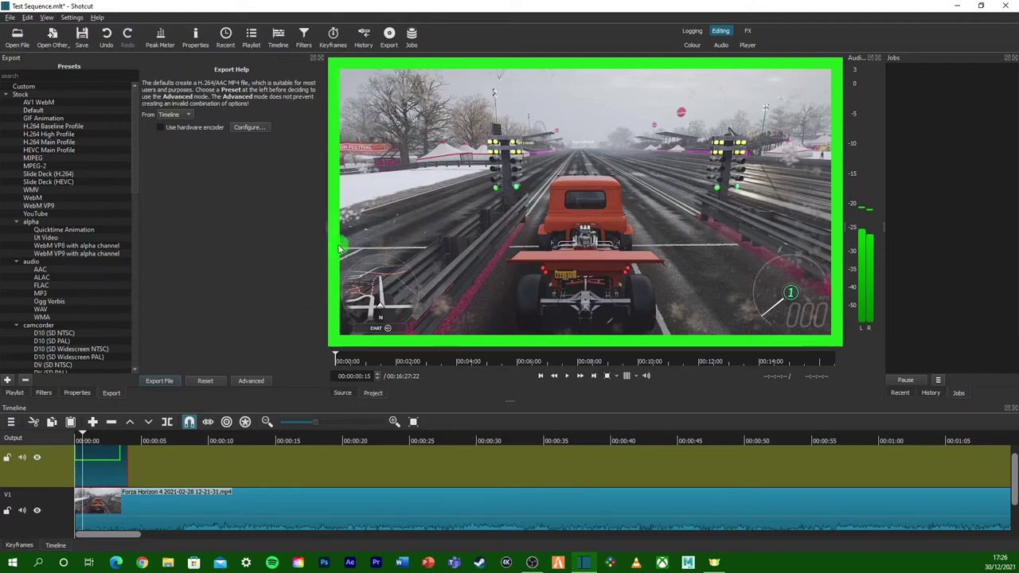
click(189, 422)
mouse_move(109, 466)
mouse_down()
mouse_move(139, 509)
mouse_move(111, 462)
mouse_move(86, 458)
mouse_move(53, 408)
mouse_up()
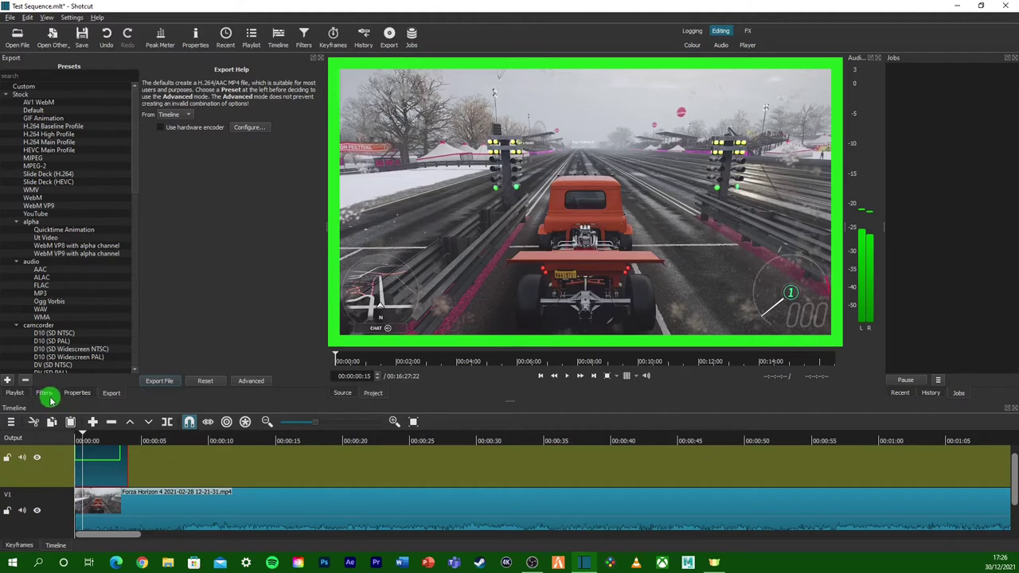
Open the filter chooser for the selected PNG clip and look through the favourite filters.
click(47, 393)
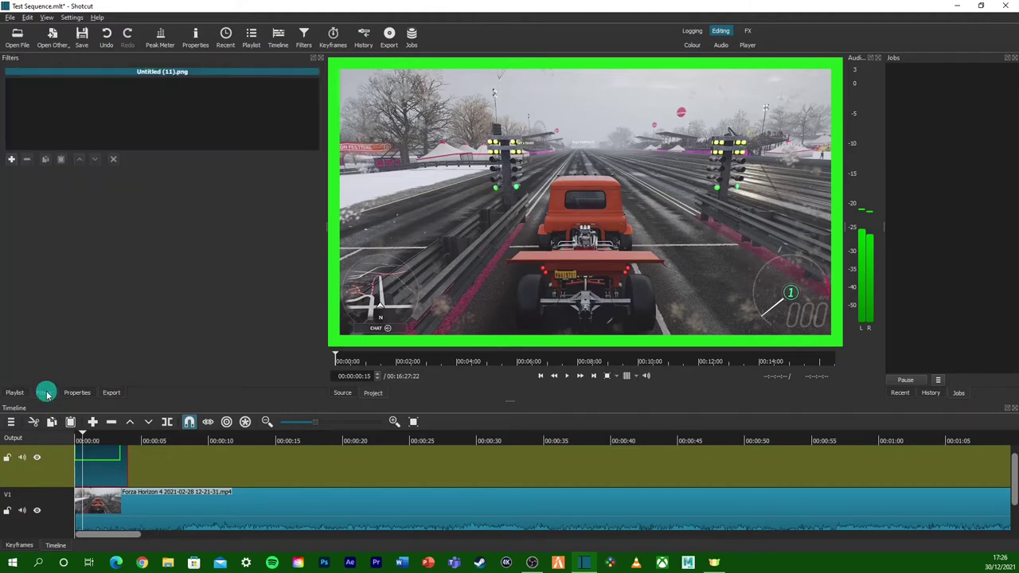
click(12, 161)
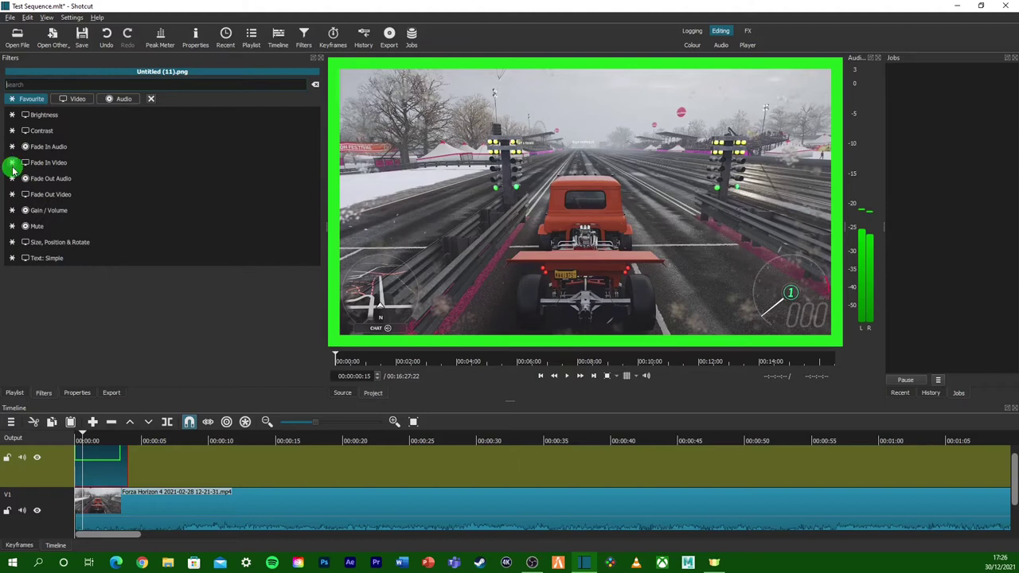
click(27, 102)
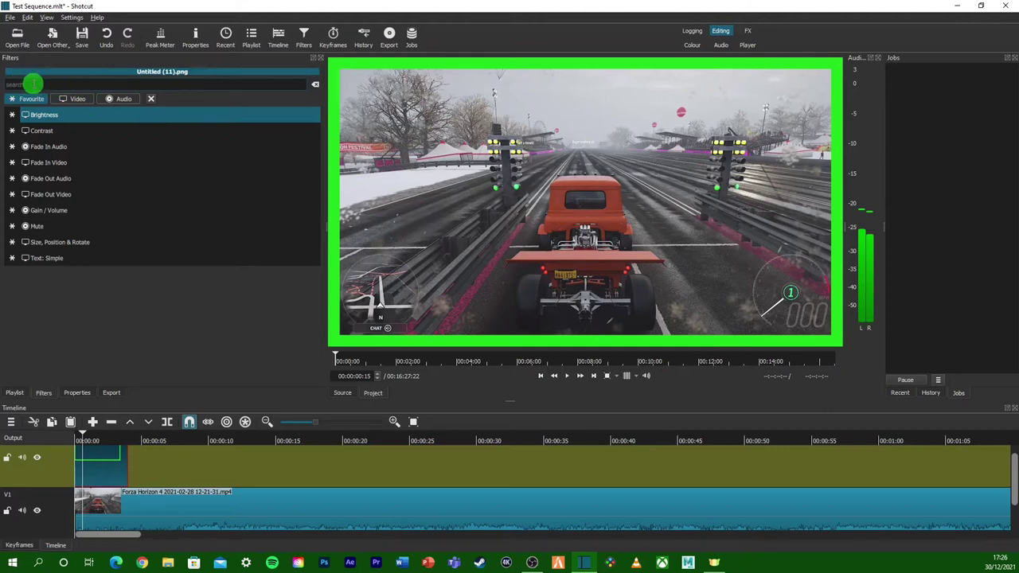
click(61, 130)
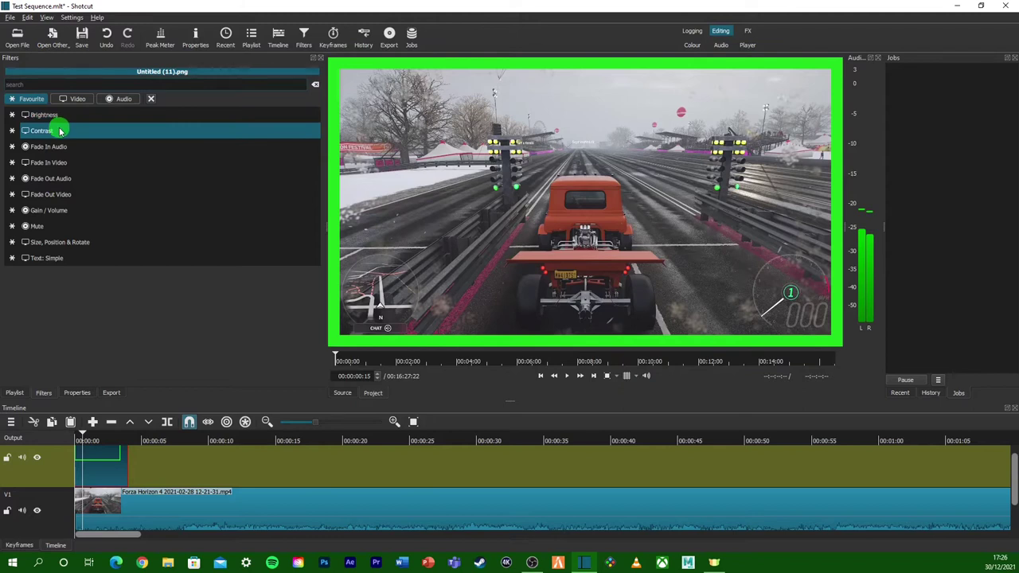
click(72, 146)
click(60, 118)
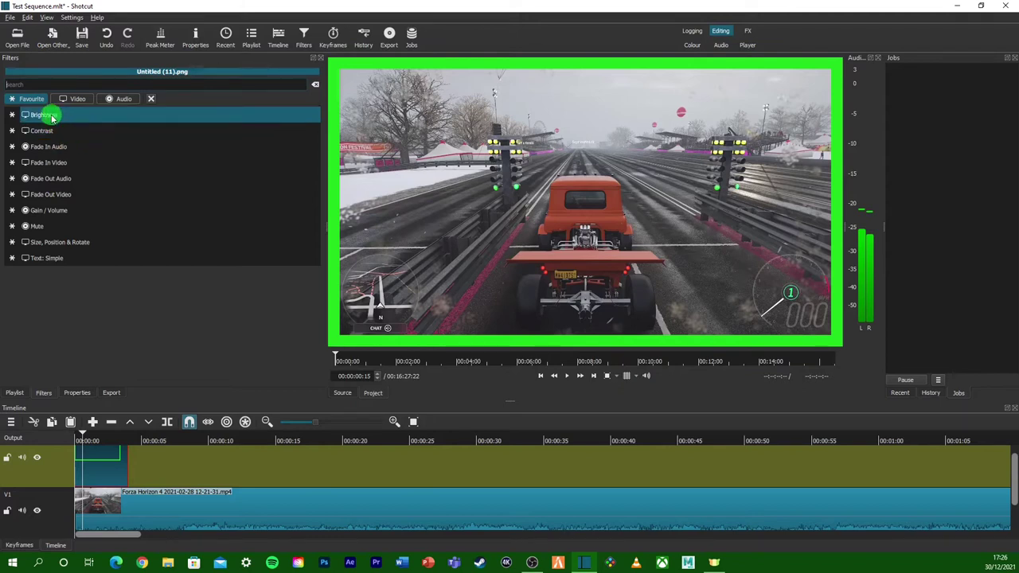
click(43, 131)
click(48, 146)
click(48, 162)
click(41, 131)
click(48, 195)
click(40, 258)
click(55, 208)
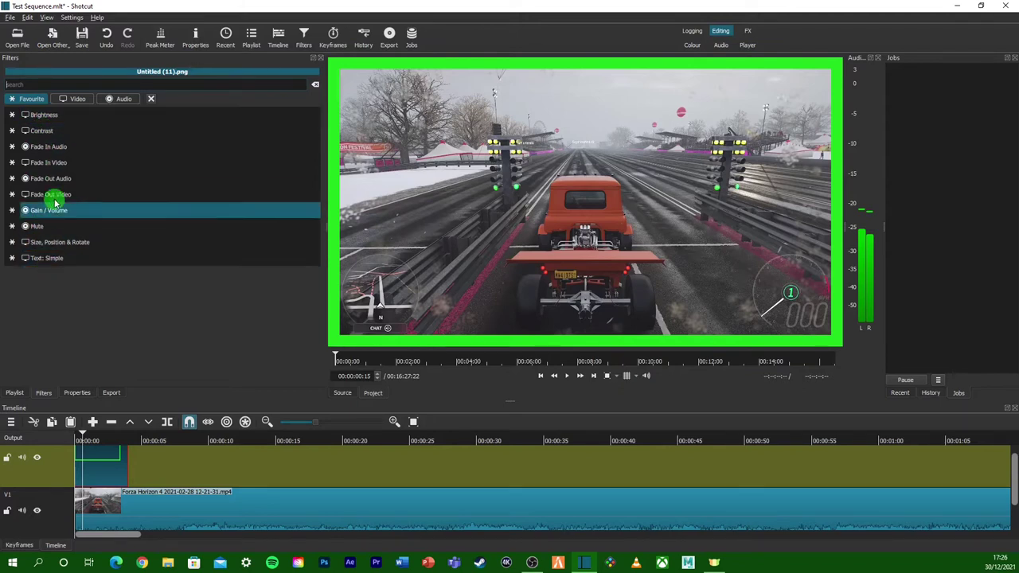
click(49, 146)
click(53, 116)
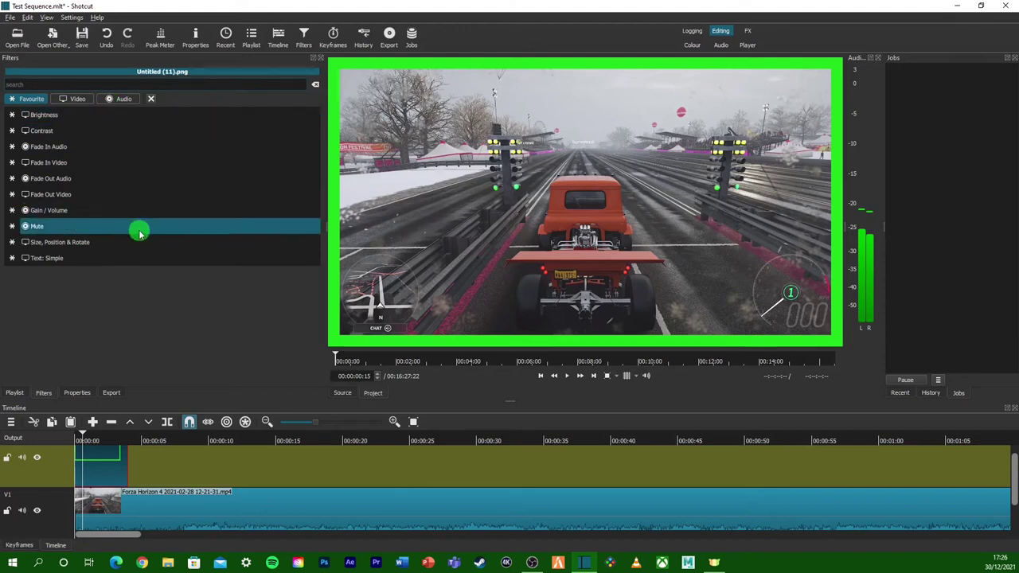
Look through the complete list of video filters available for the PNG clip.
click(74, 106)
scroll(97, 178, down, 7)
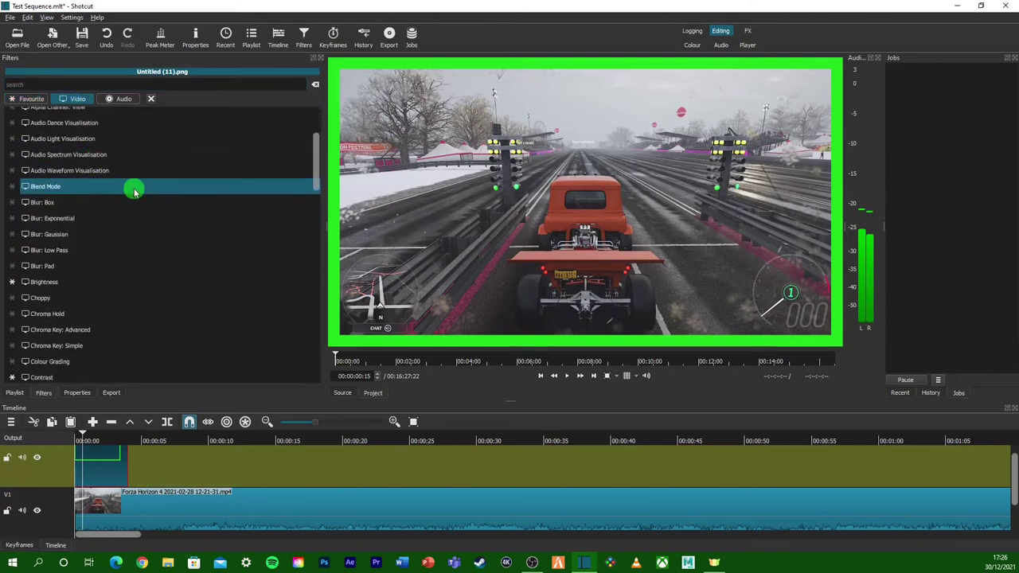
scroll(151, 206, up, 6)
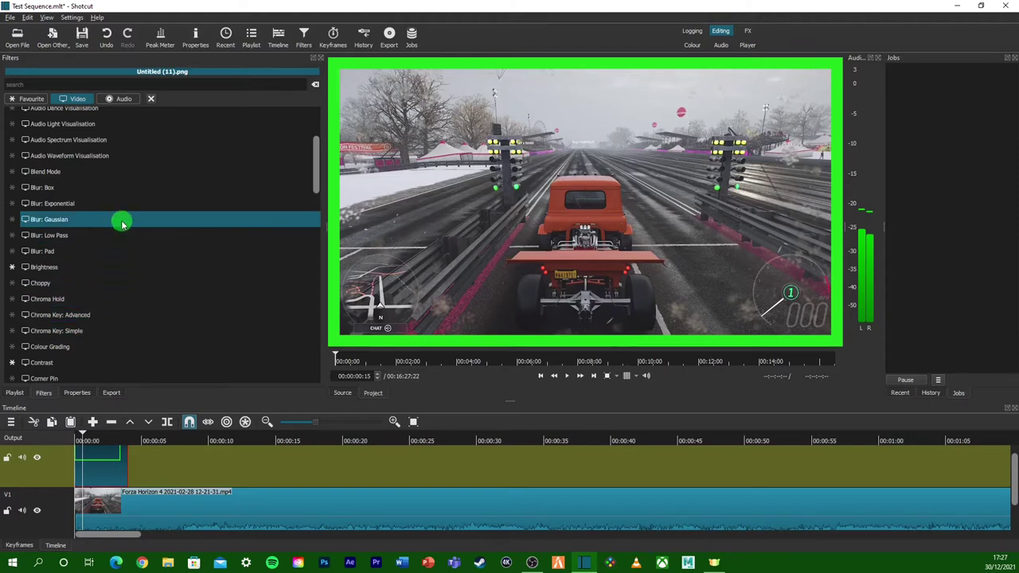
scroll(94, 199, down, 2)
scroll(193, 263, down, 5)
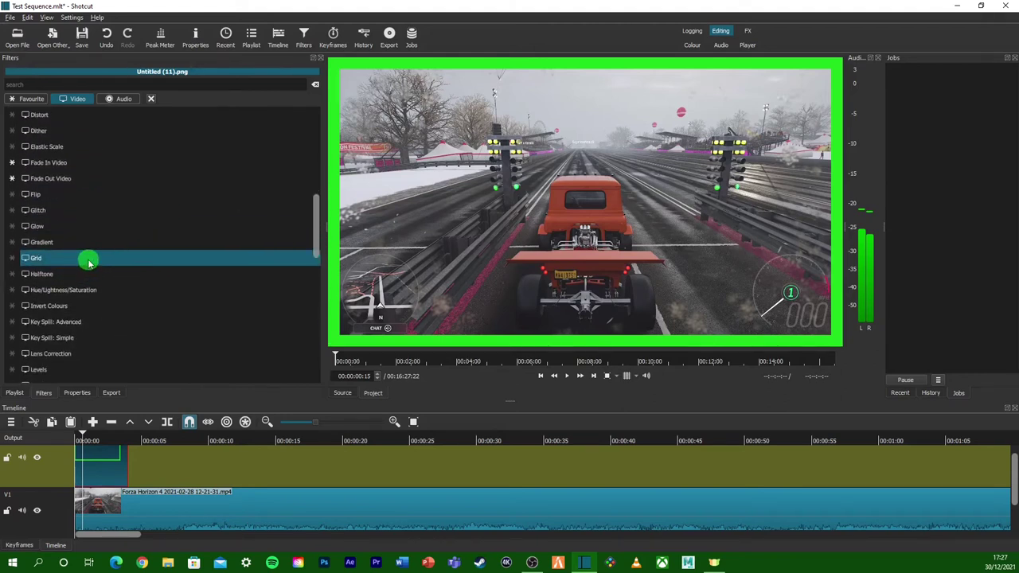
scroll(180, 311, down, 4)
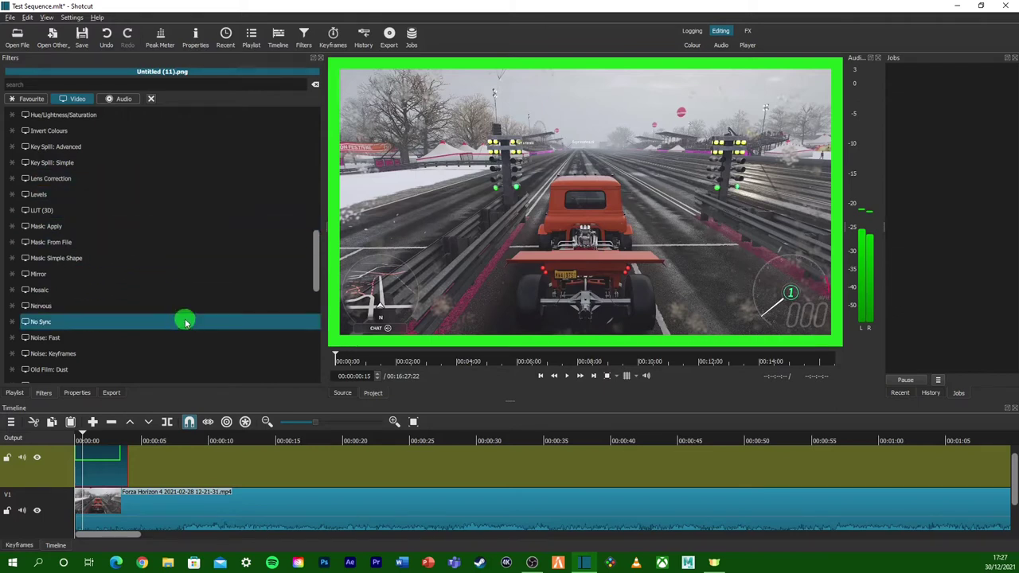
scroll(166, 322, down, 2)
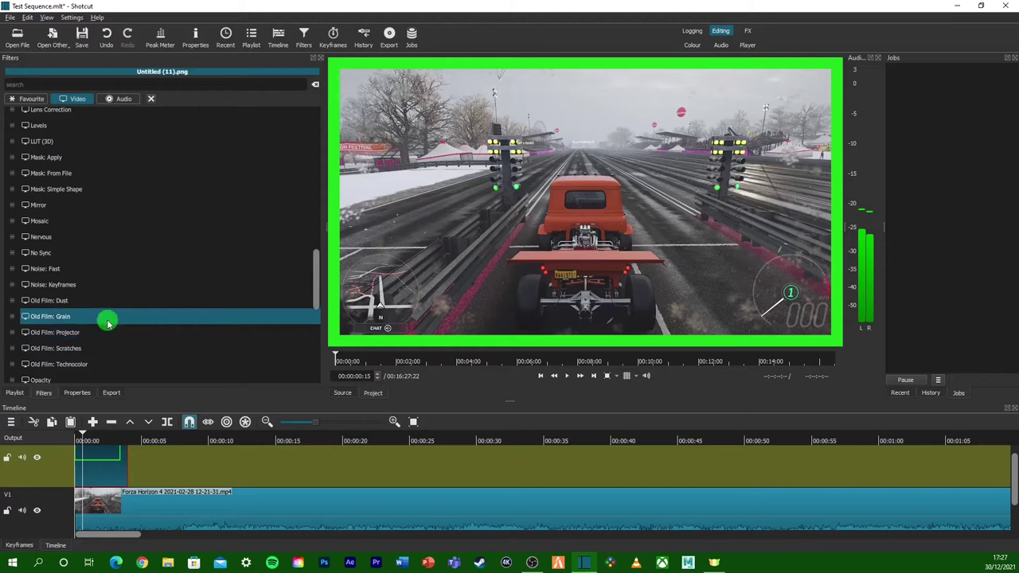
scroll(183, 323, down, 4)
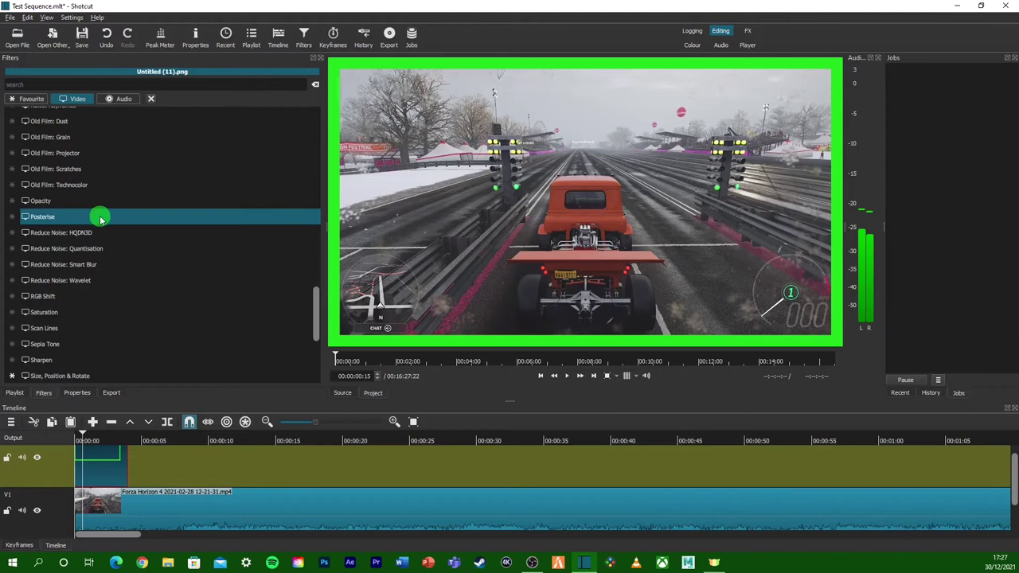
scroll(138, 329, down, 5)
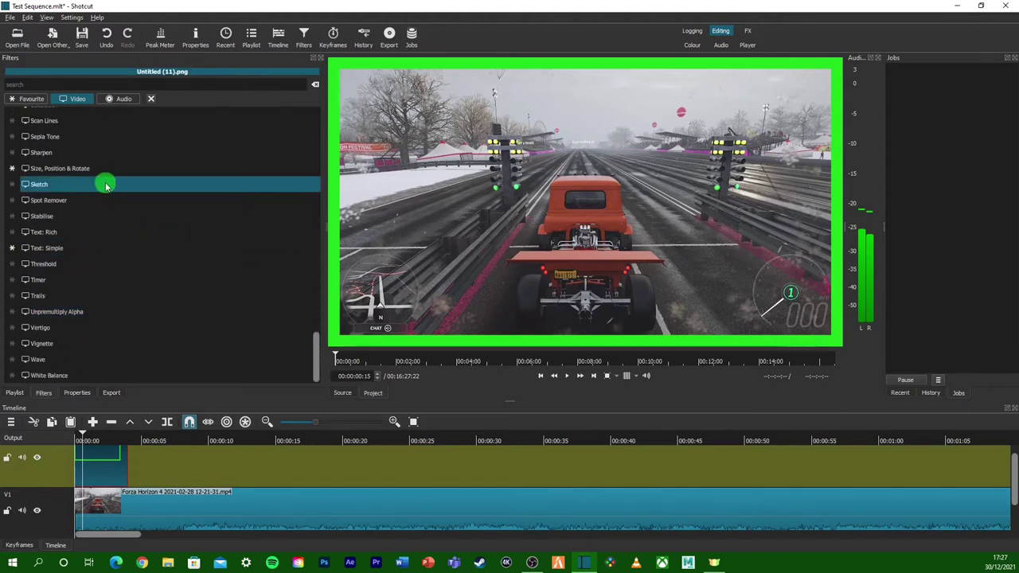
Check the audio filters, and add the favourite Size, Position & Rotate filter to the PNG clip.
click(121, 98)
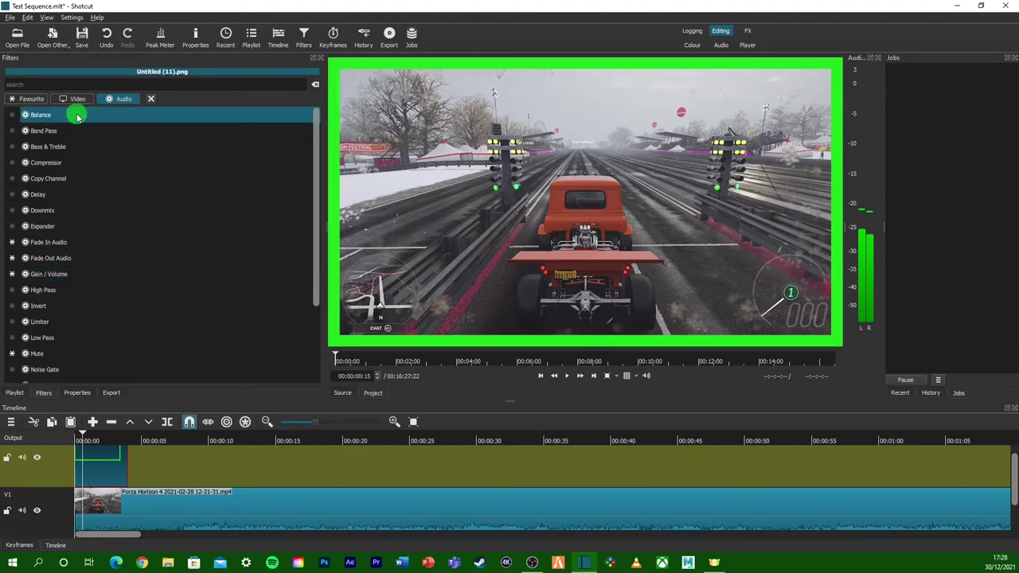
click(32, 99)
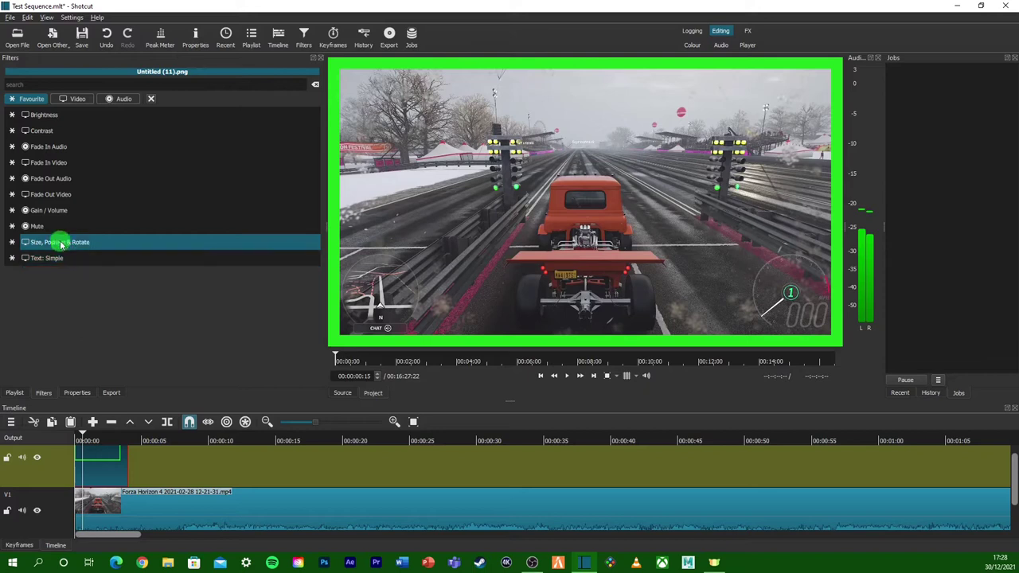
click(105, 243)
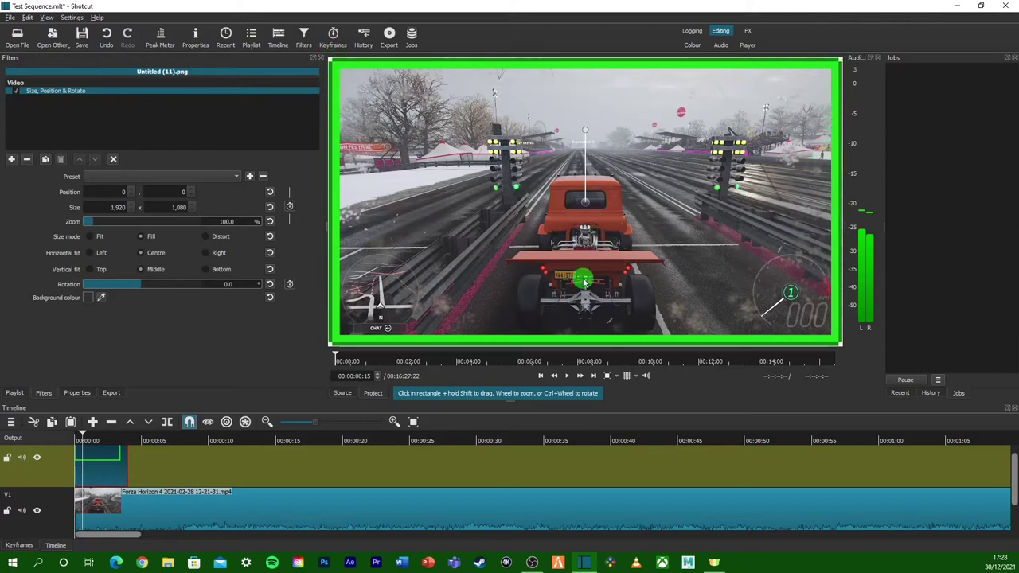
Try enlarging the green frame to 124% zoom, and set its zoom back to 100%.
drag(589, 201, 725, 207)
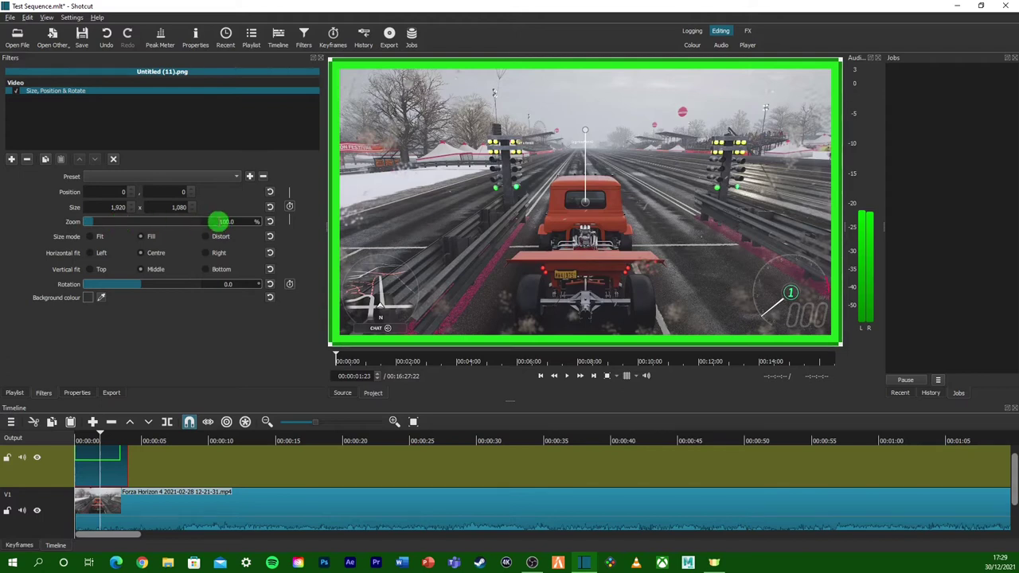
double_click(226, 221)
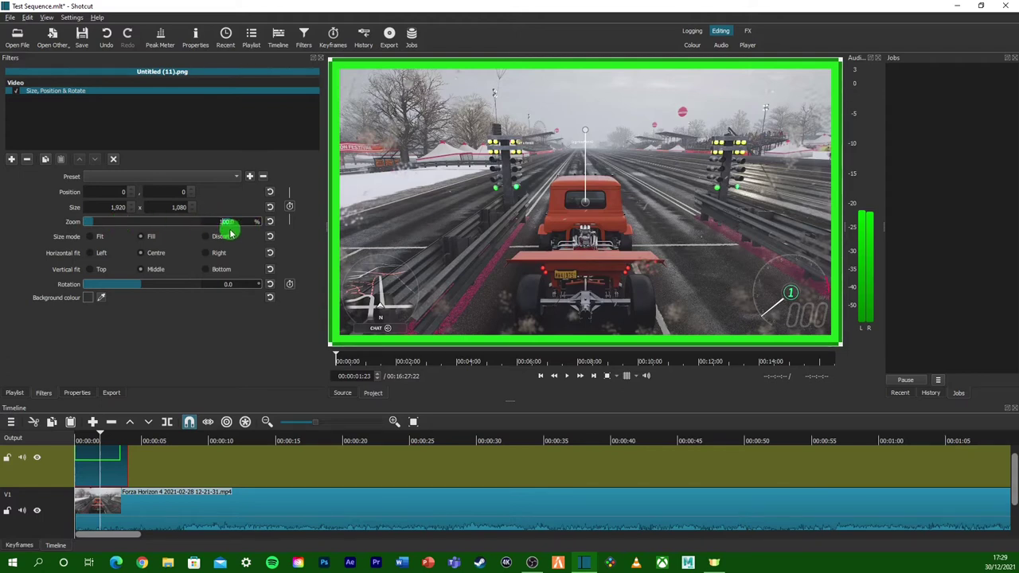
drag(133, 227, 101, 220)
double_click(237, 222)
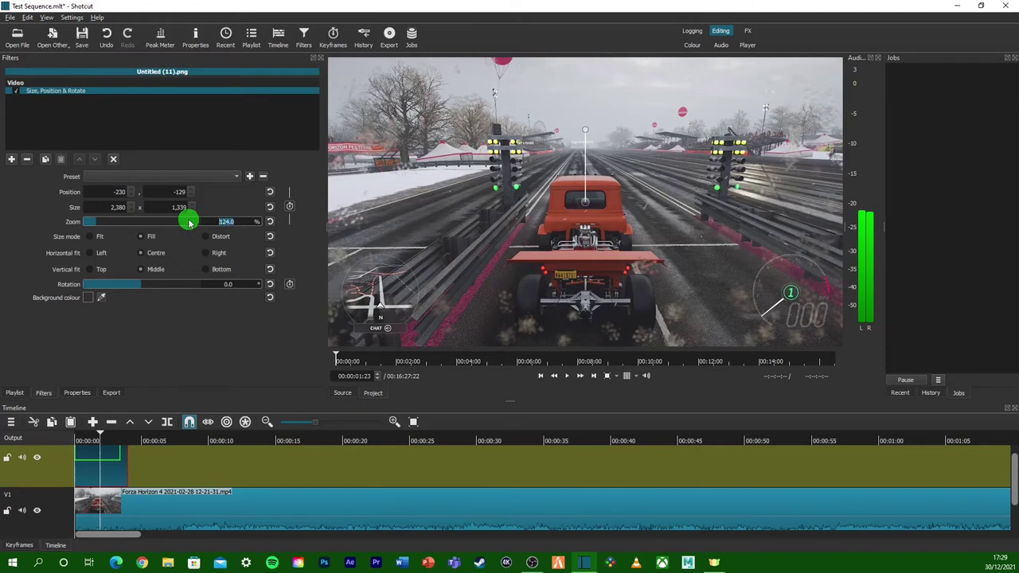
text(19)
key(BackSpace)
text(00)
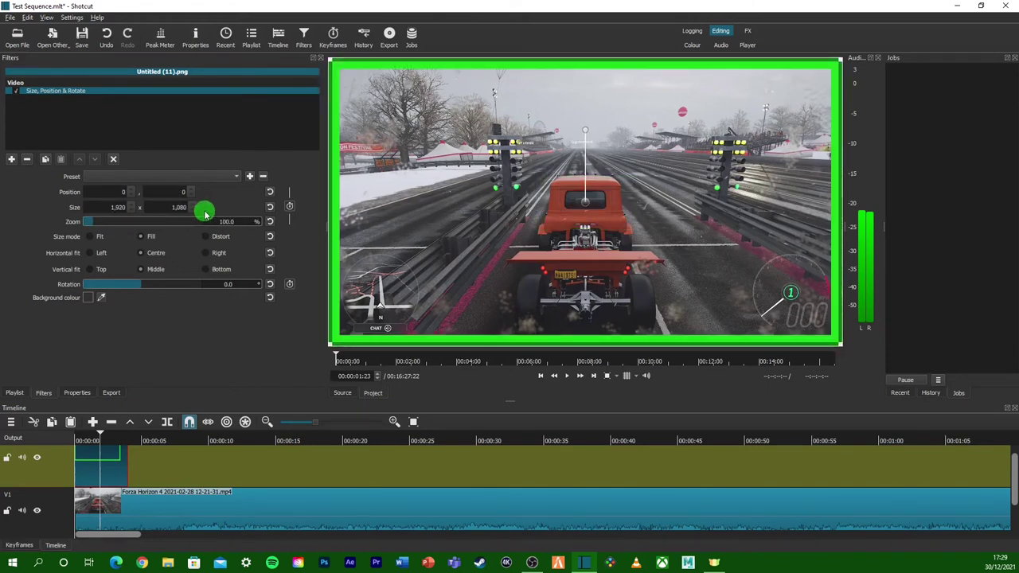
Look through the preset slide, shake and zoom animations of the Size, Position & Rotate filter without applying one.
click(233, 179)
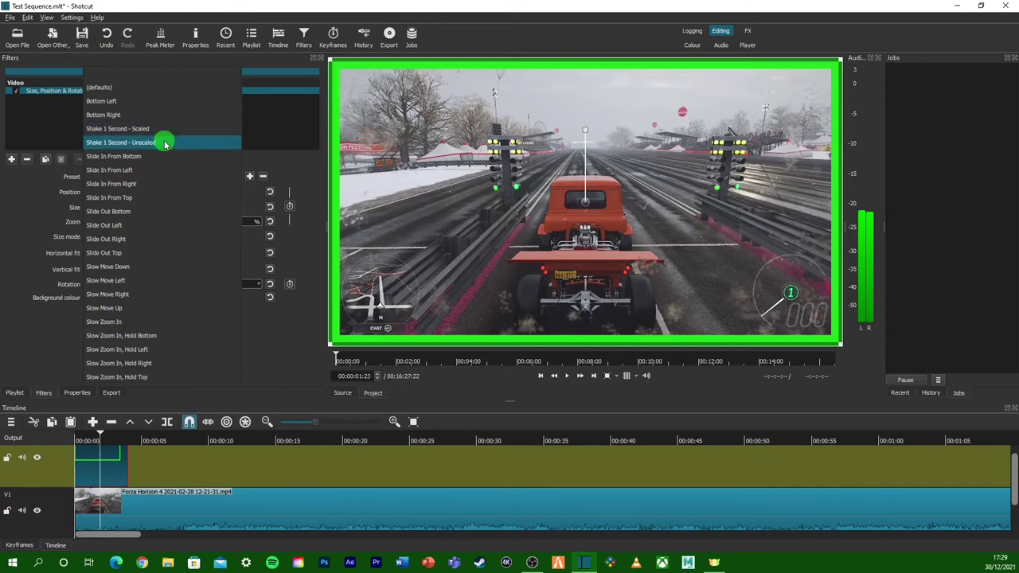
click(26, 209)
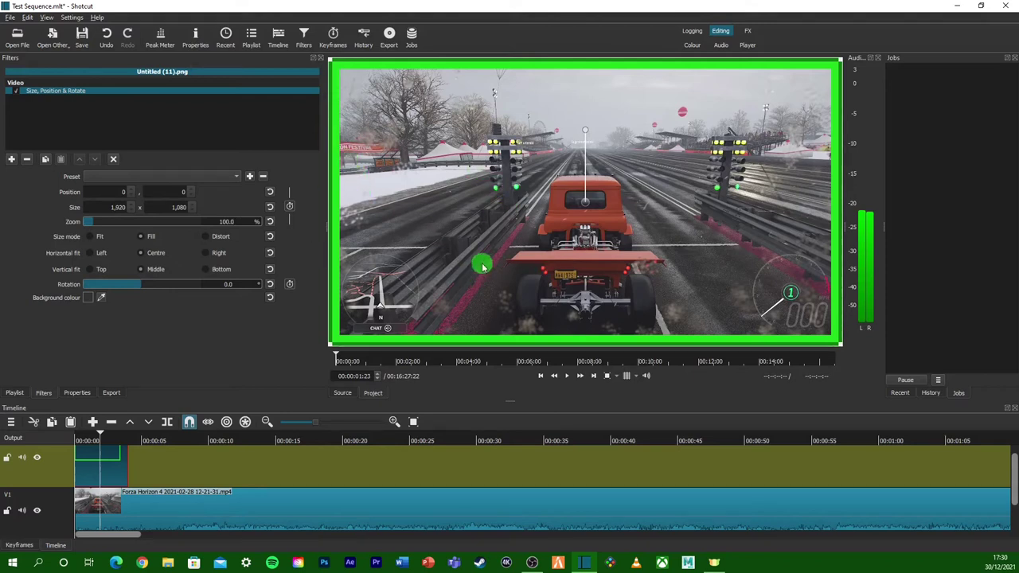
click(233, 177)
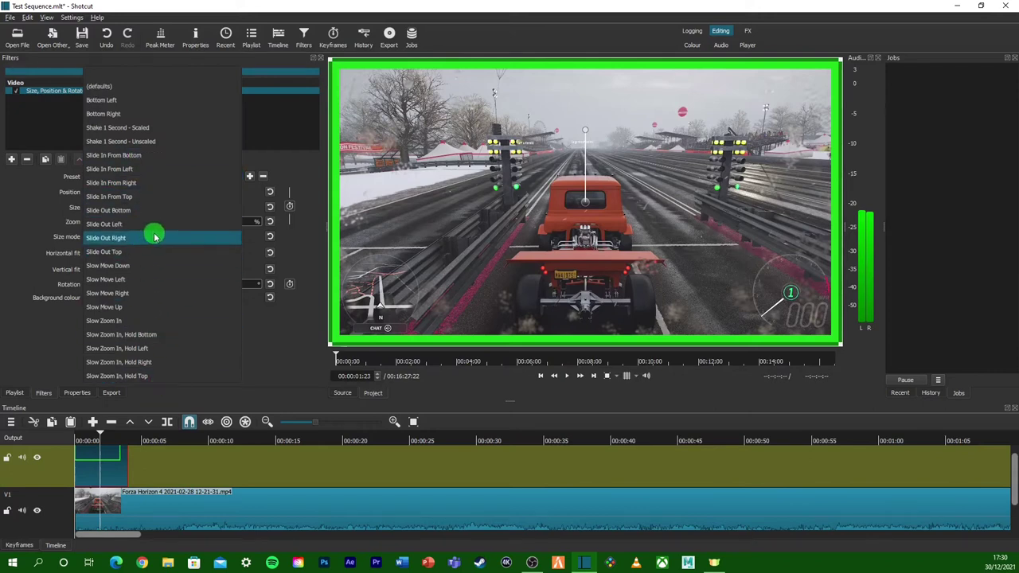
click(336, 66)
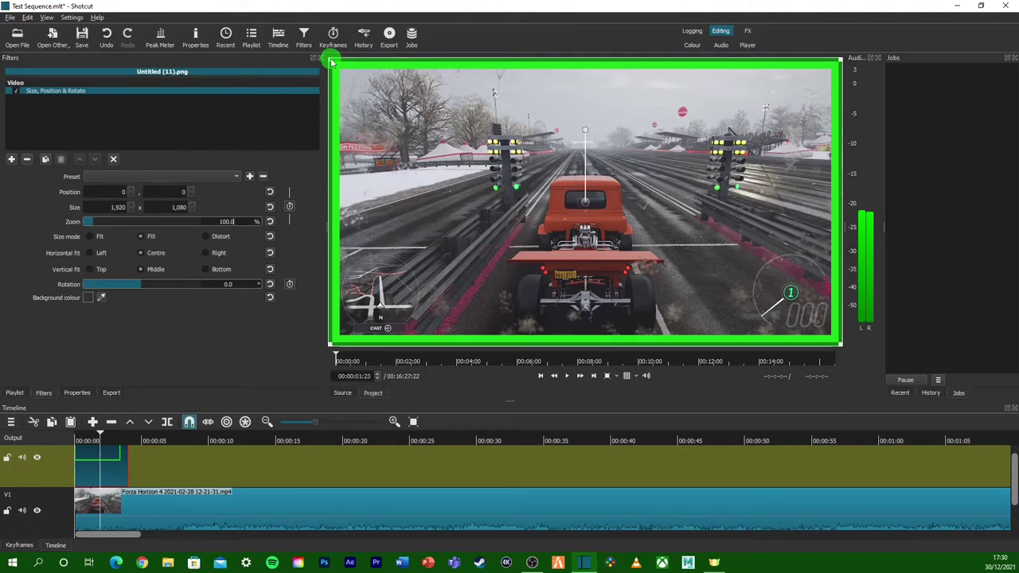
Shrink the green frame image to about 432 x 243 at about position 48, 422, and select the Forza clip on V1.
drag(334, 64, 392, 204)
click(189, 520)
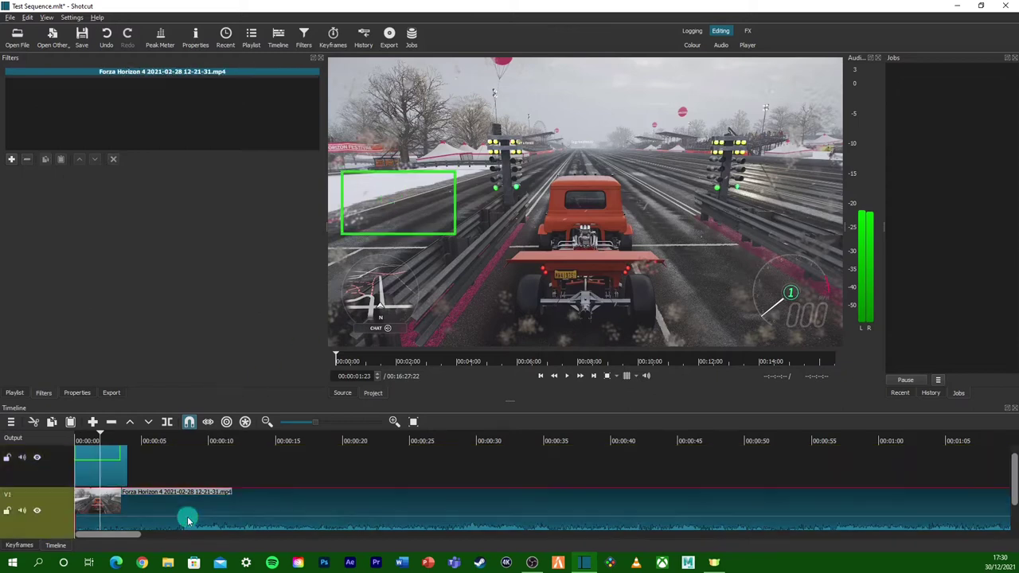
click(372, 164)
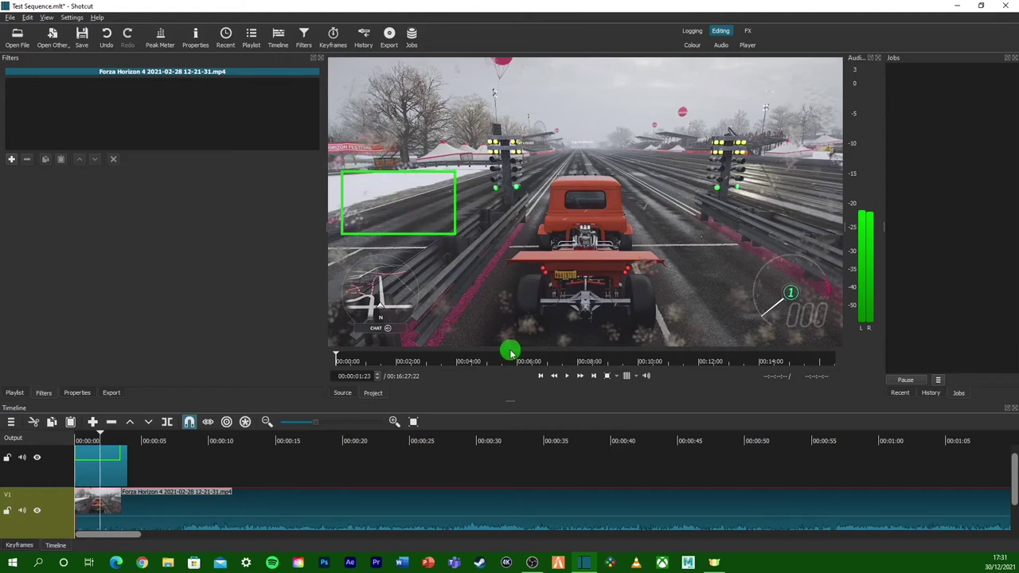
Play the sequence to check the resized frame, reselect the PNG clip on V2, and move the playhead to 00:00:00:22.
click(555, 376)
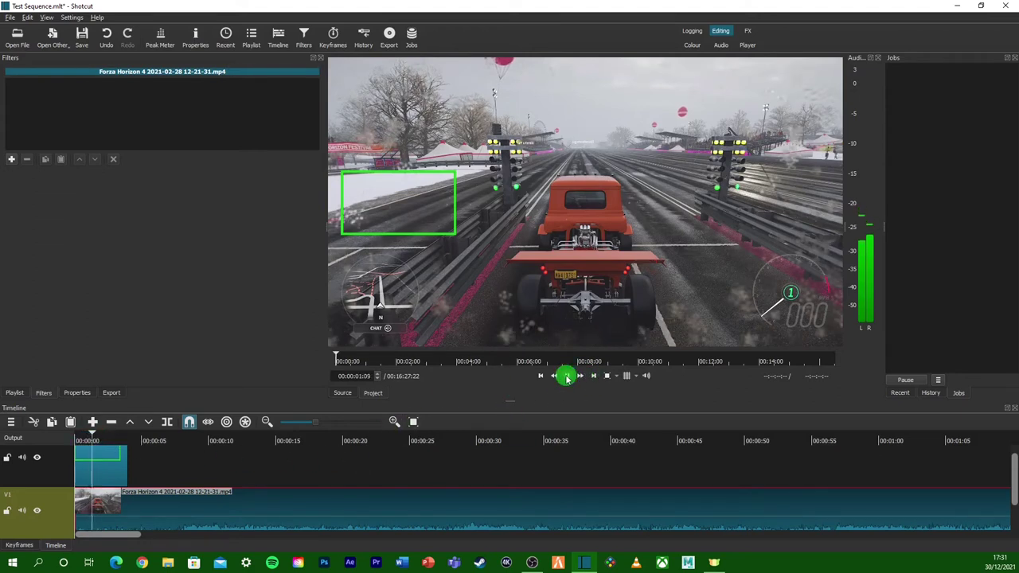
click(570, 378)
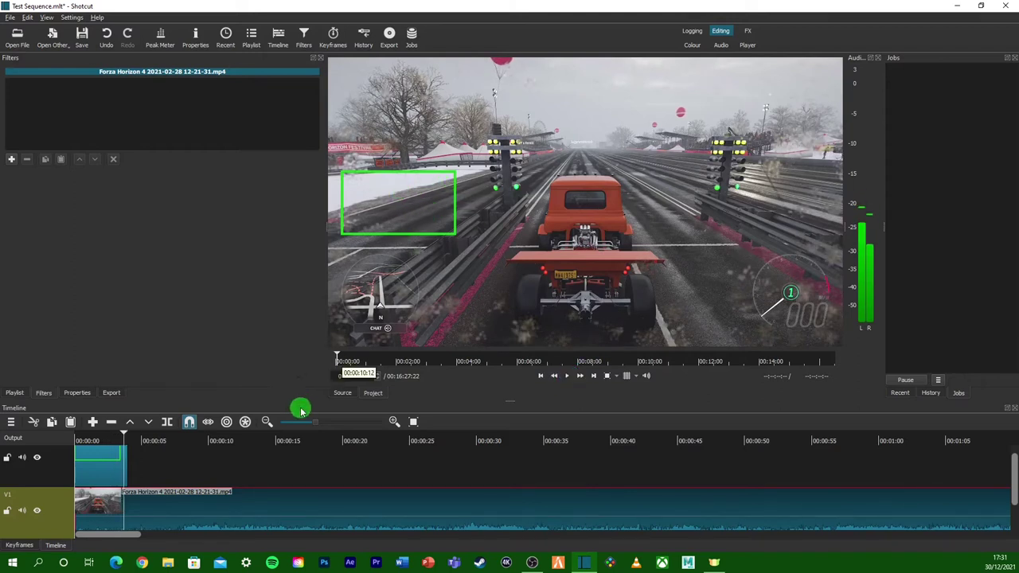
click(116, 454)
click(87, 442)
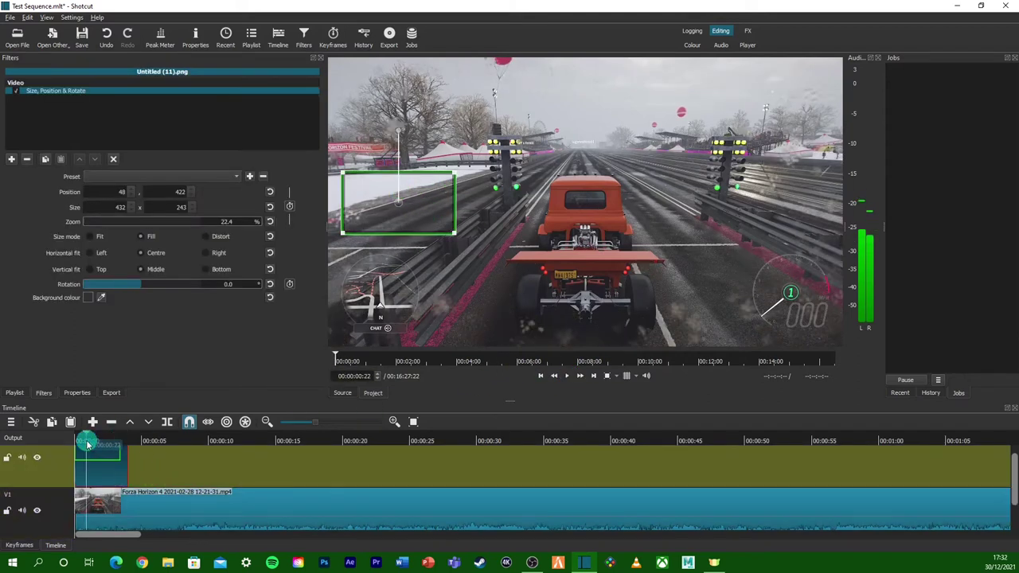
Play the sequence past the end of the PNG clip on V2, and extend that clip to about 00:01:07.
drag(132, 454, 112, 476)
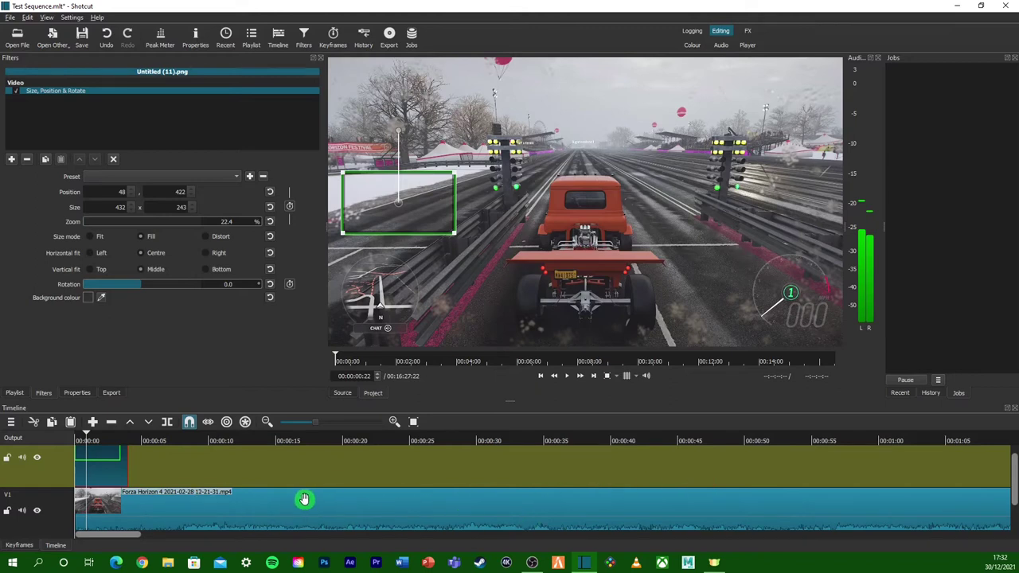
click(111, 439)
click(567, 380)
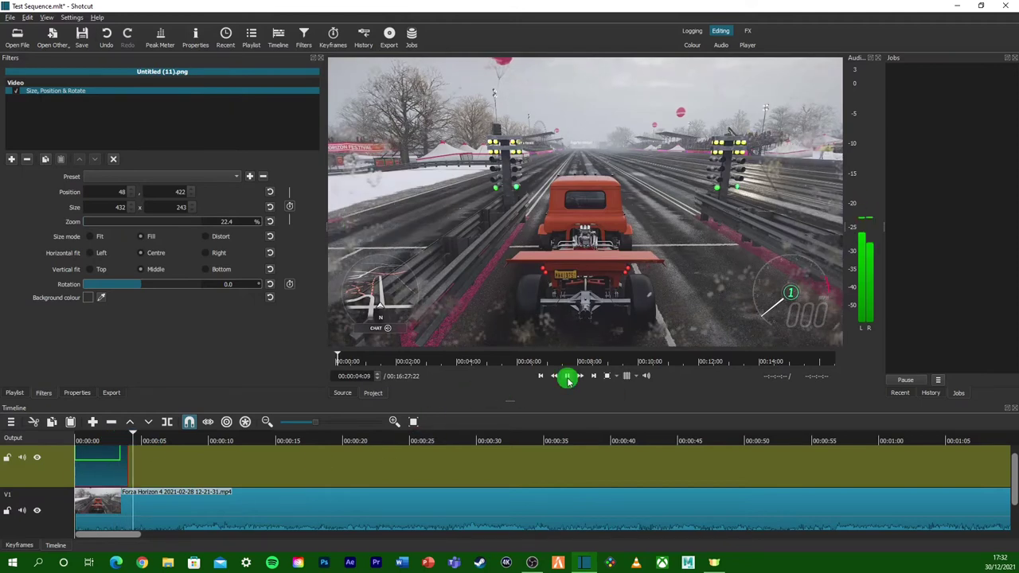
click(568, 379)
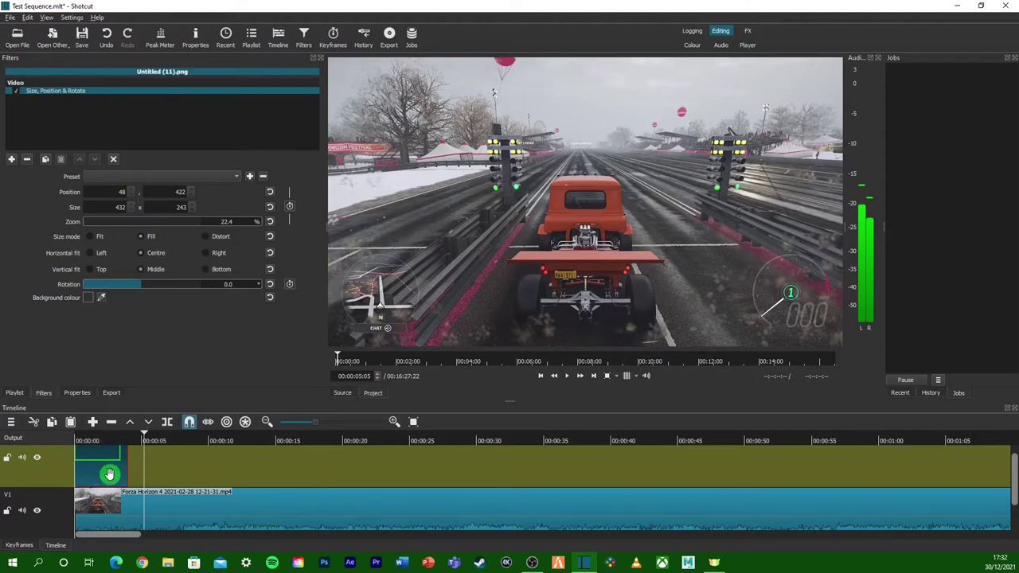
drag(138, 462, 983, 461)
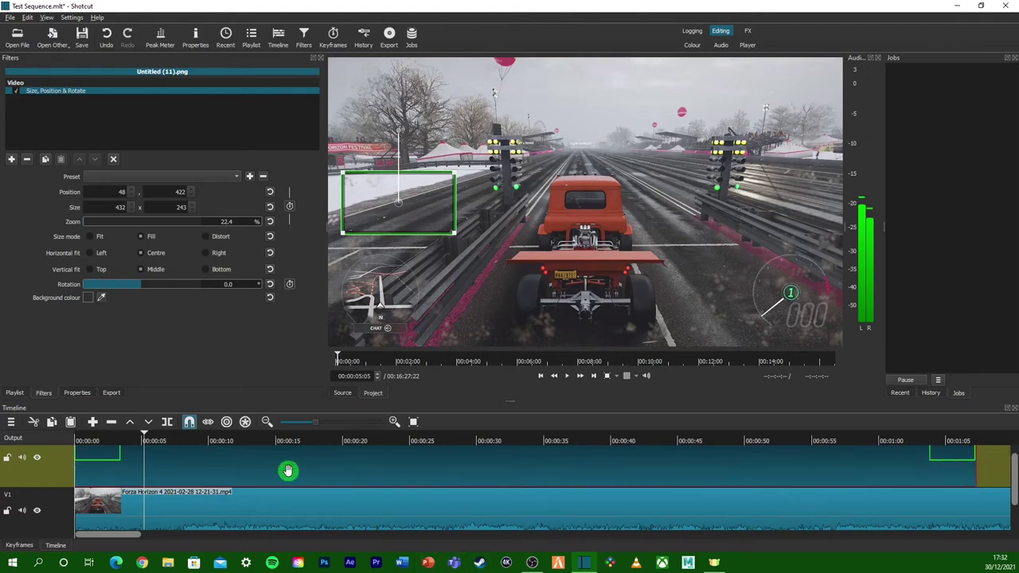
Split the PNG clip on V2 at 00:00:19:07 and move its second part to start at about 00:00:28.
click(334, 443)
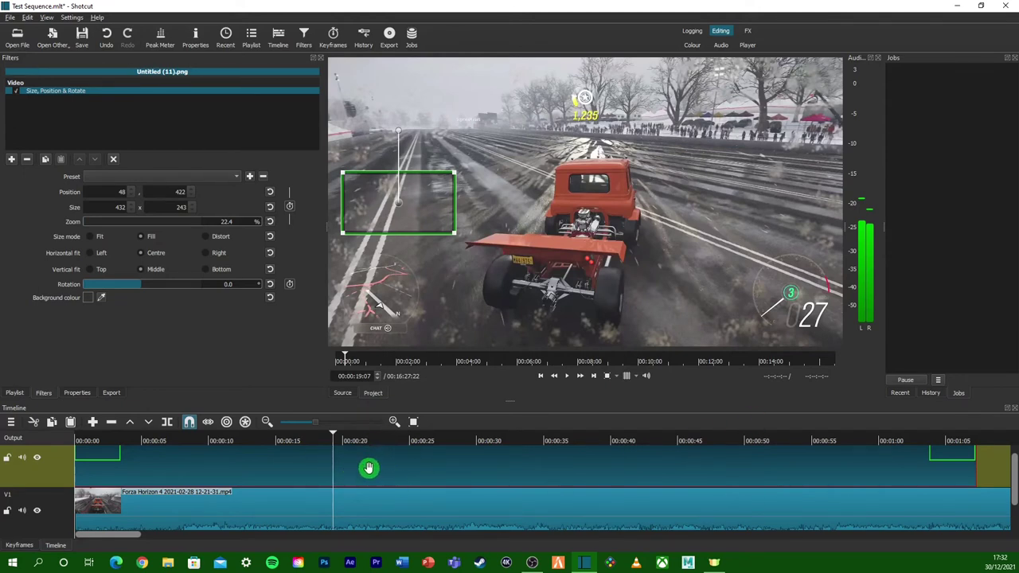
key(s)
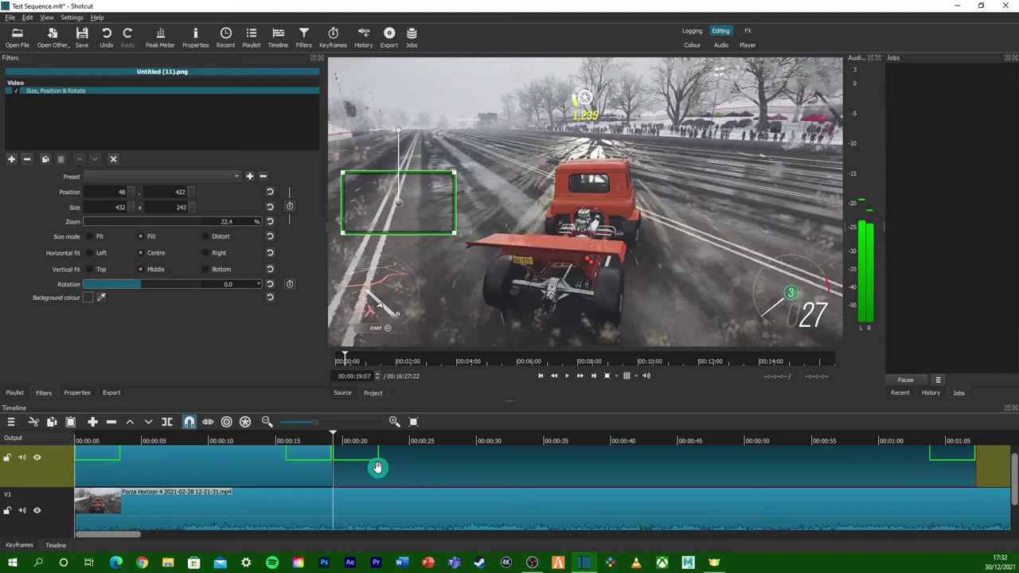
drag(377, 467, 489, 467)
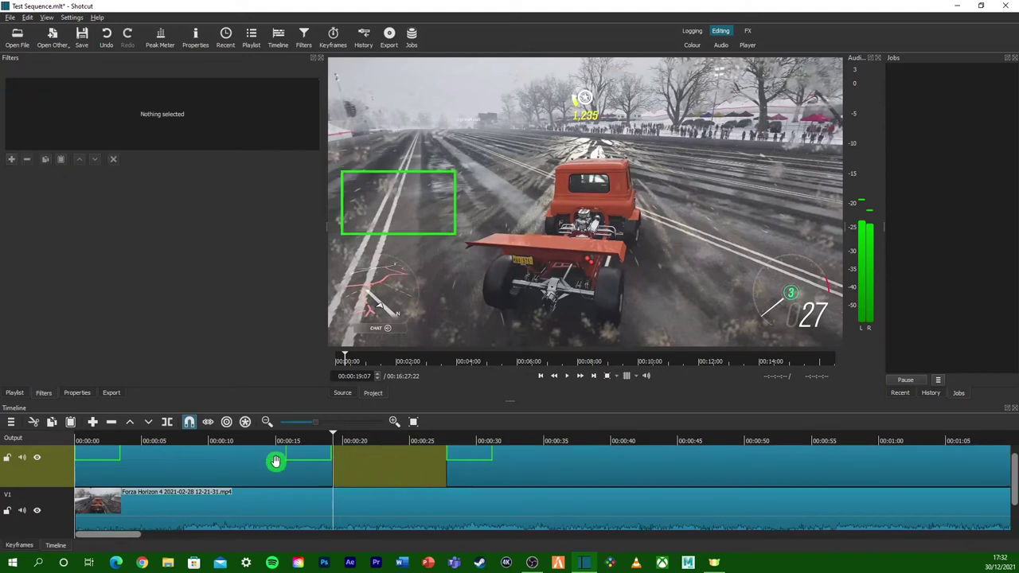
Play the sequence from about 00:00:17 and around 00:00:27 to check the overlay on both sides of the gap on V2.
click(304, 446)
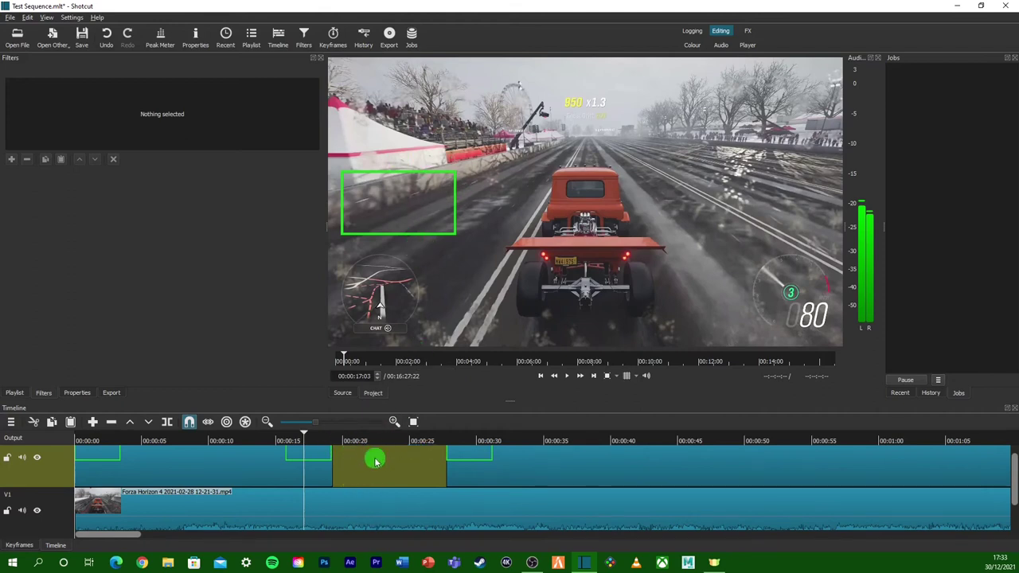
key(space)
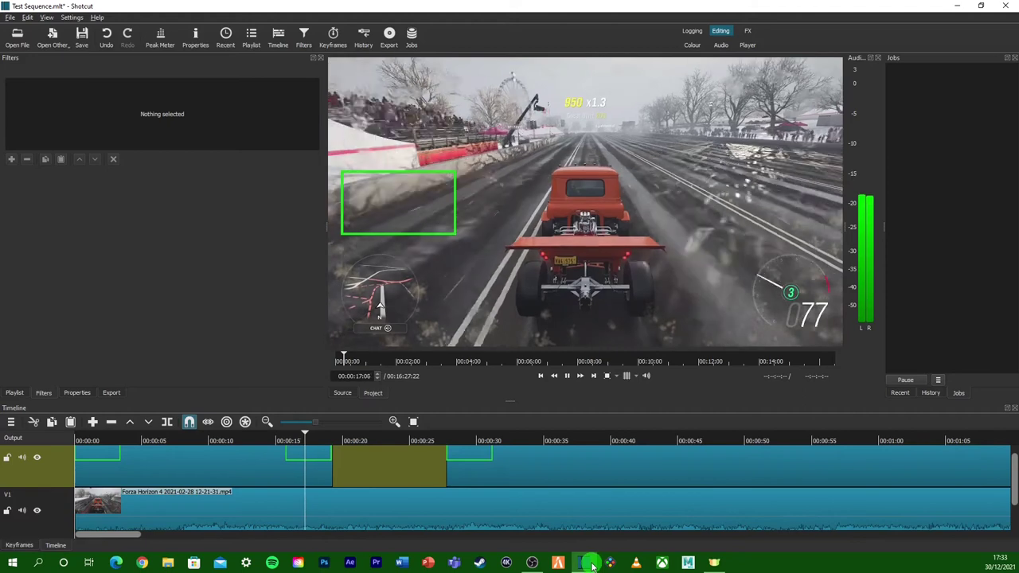
mouse_move(592, 563)
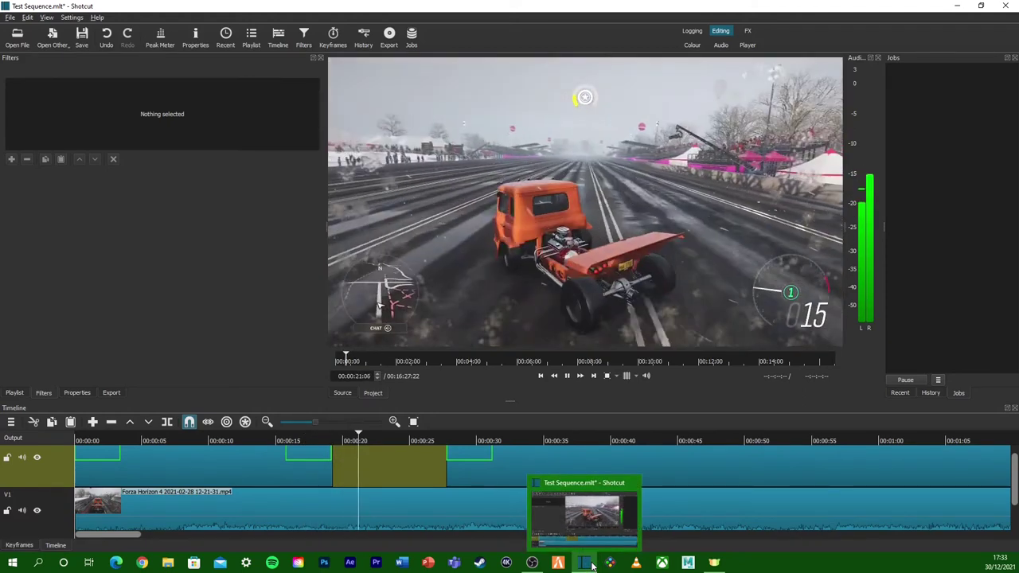
click(433, 446)
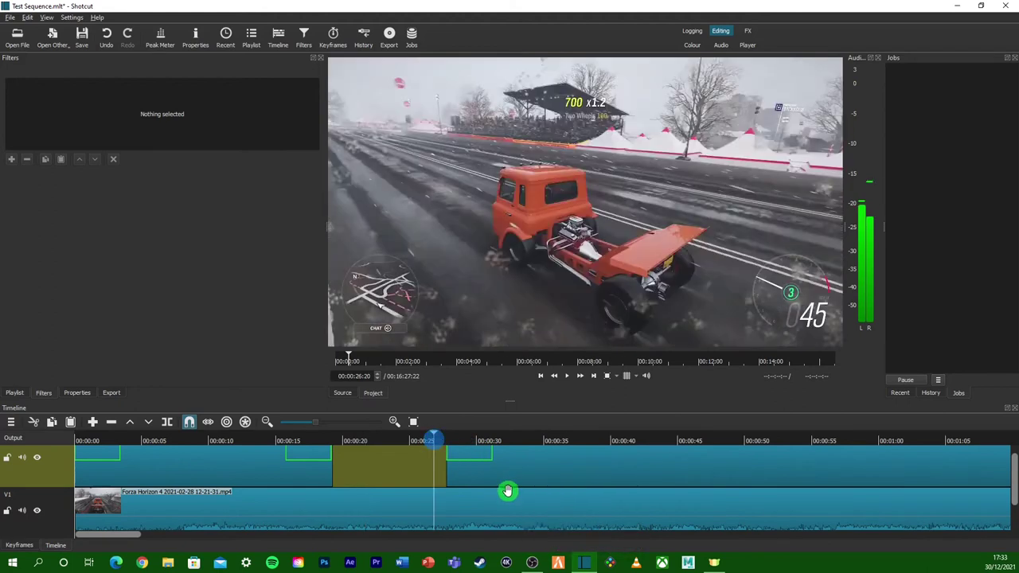
key(space)
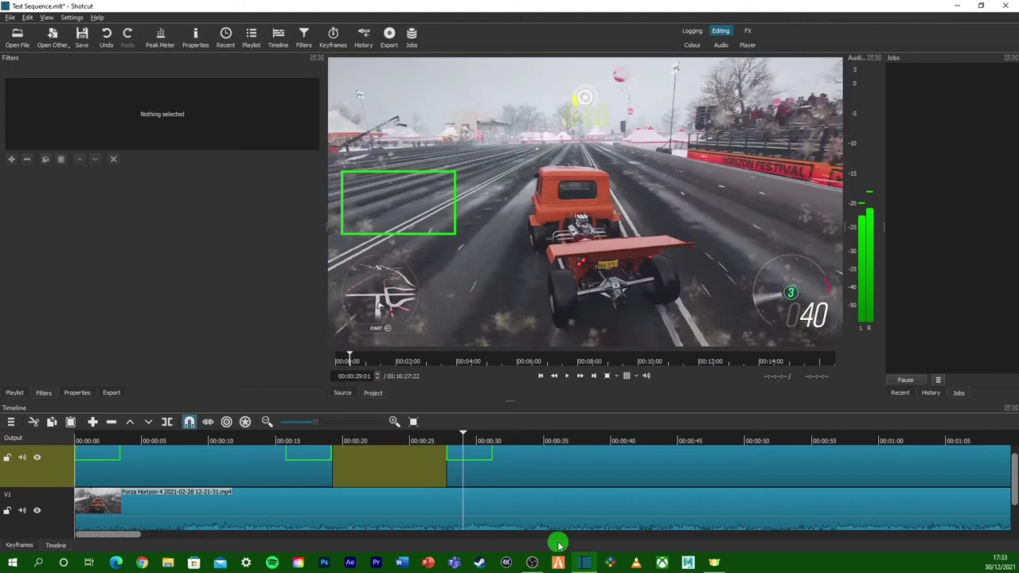
key(space)
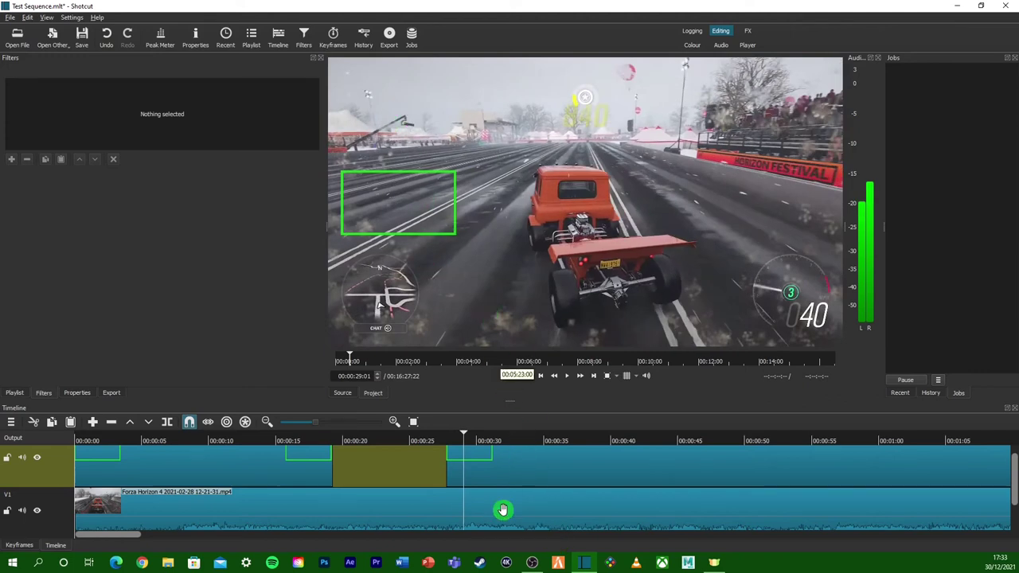
Delete the second part of the PNG clip from V2, and extend the remaining part to about 00:00:20.
click(518, 466)
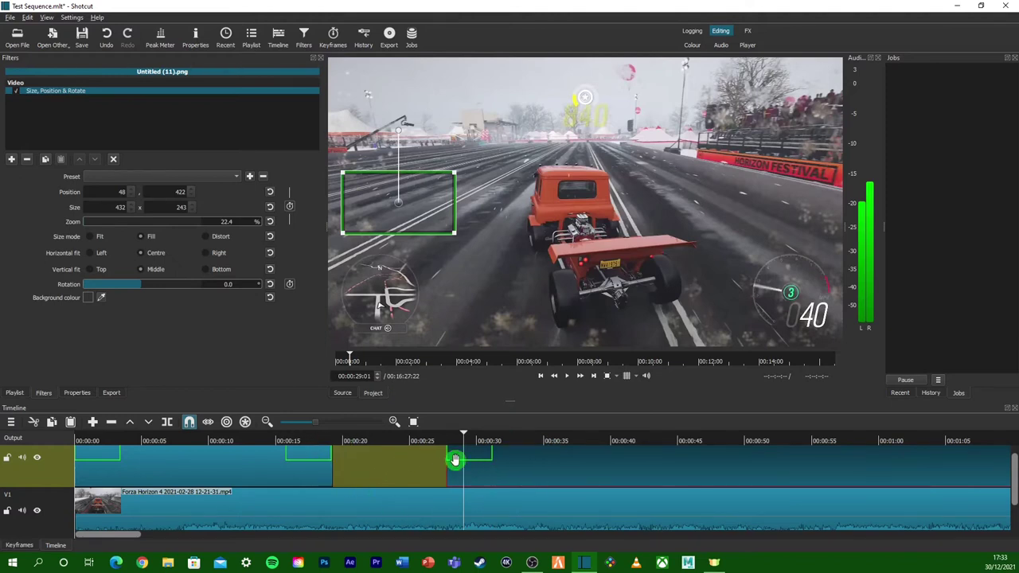
key(Delete)
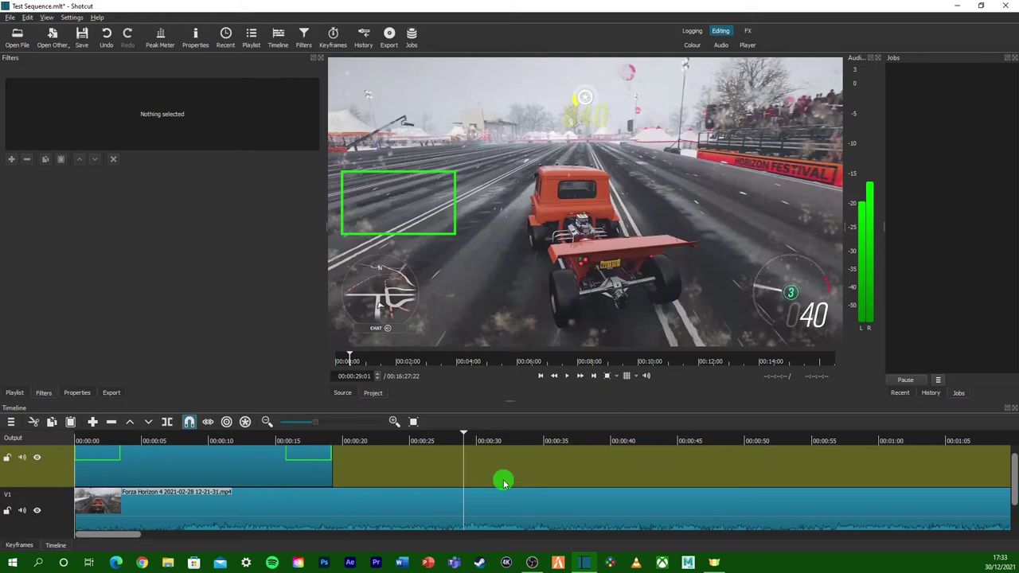
mouse_move(332, 458)
mouse_down()
mouse_move(743, 459)
mouse_move(331, 464)
mouse_up()
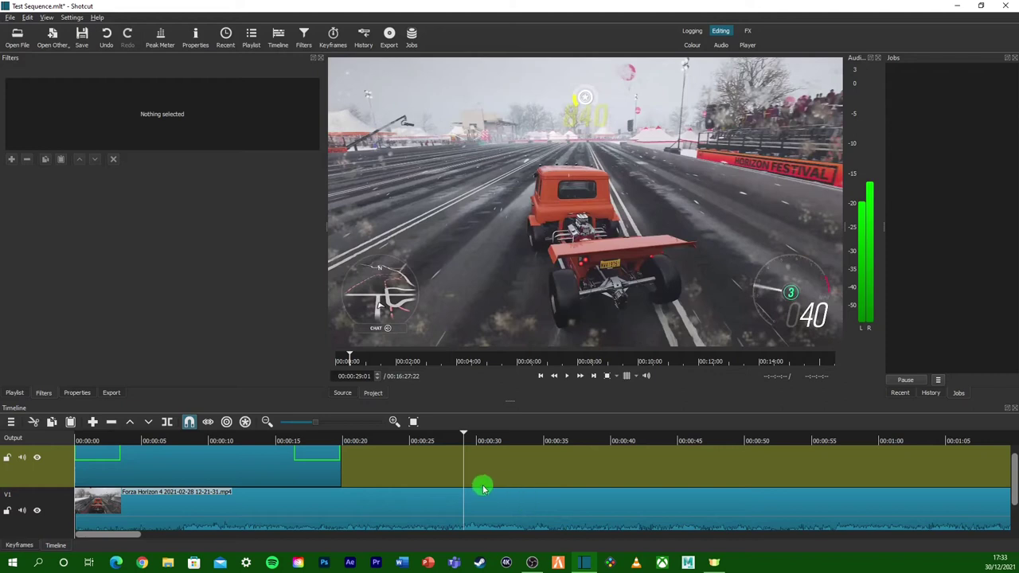
Try moving the PNG clip on V2 to start at about 00:00:06, return it to the start, and select the Forza clip.
drag(266, 465, 356, 464)
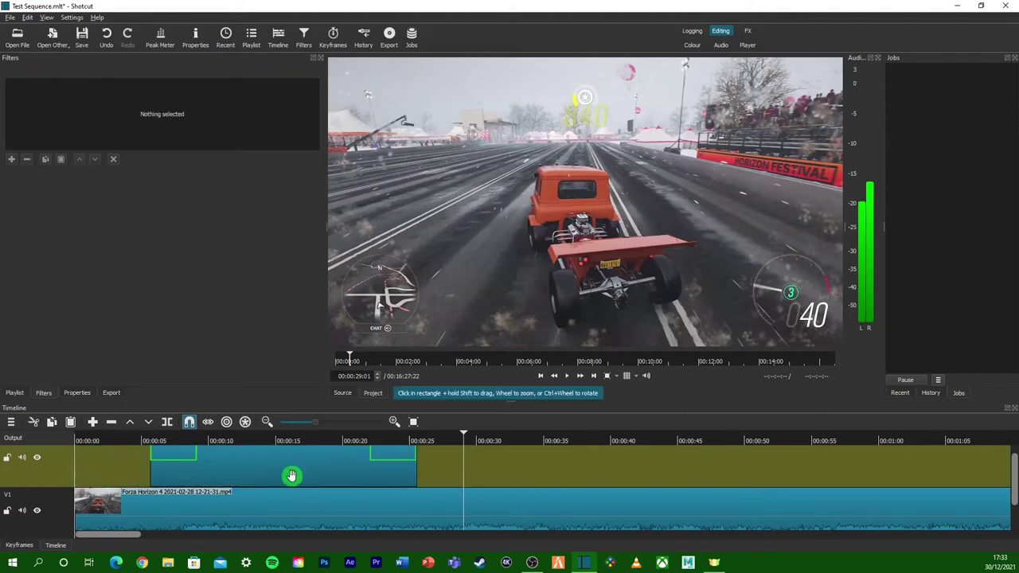
drag(284, 466, 208, 466)
click(137, 512)
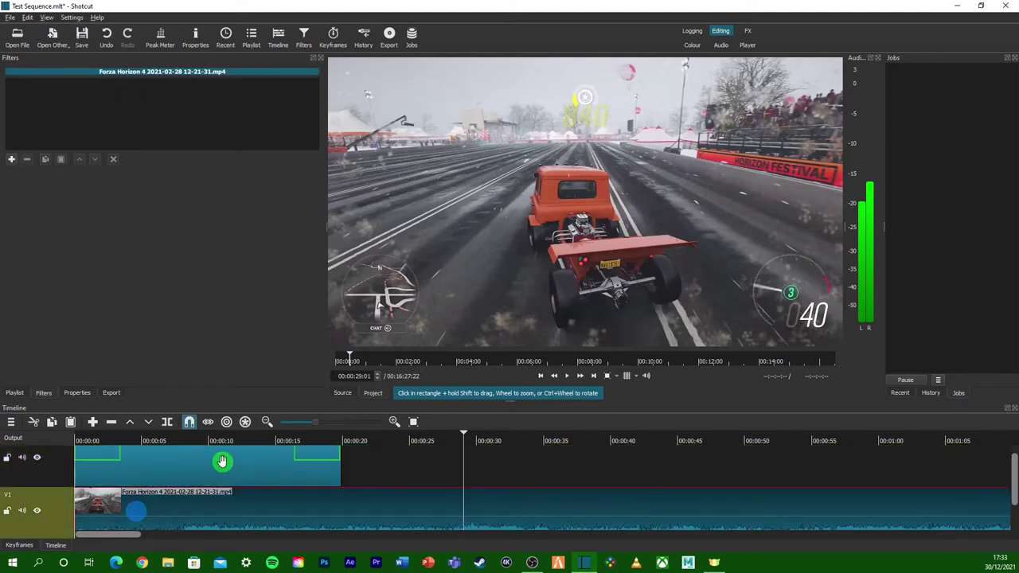
Move both the PNG clip on V2 and the Forza clip on V1 to start at about 0.7 seconds, leaving a gap at the beginning.
click(539, 376)
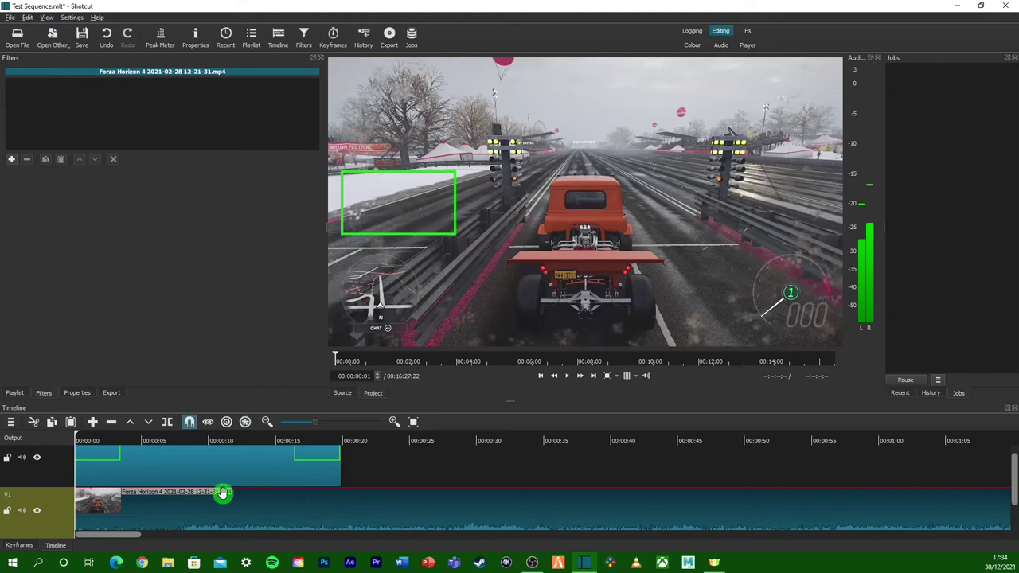
mouse_move(192, 460)
mouse_down()
mouse_move(239, 462)
mouse_move(209, 467)
mouse_up()
drag(160, 522, 168, 518)
click(78, 452)
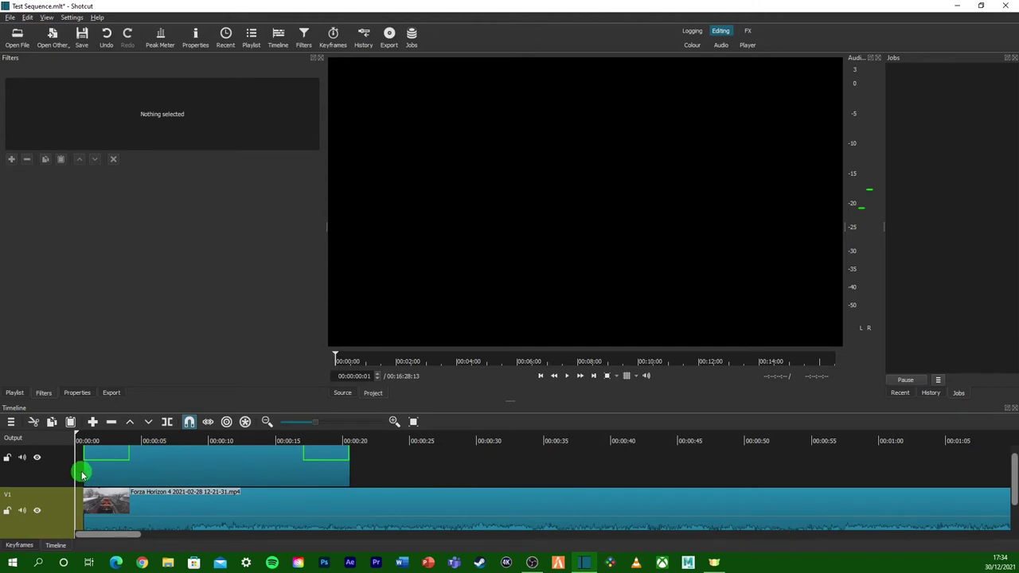
Add the Fade In Video filter to the Forza clip on V1.
click(115, 511)
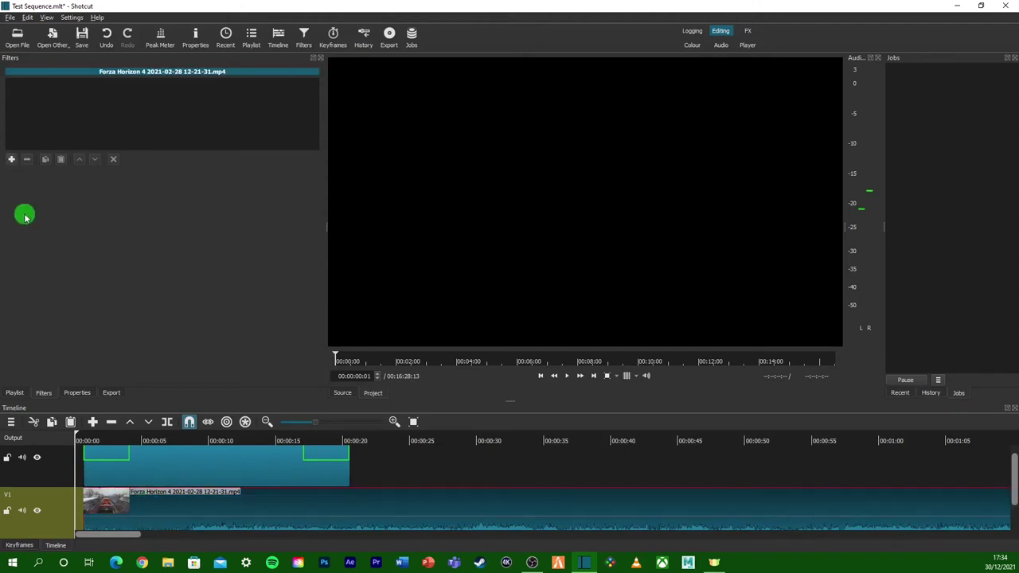
click(14, 160)
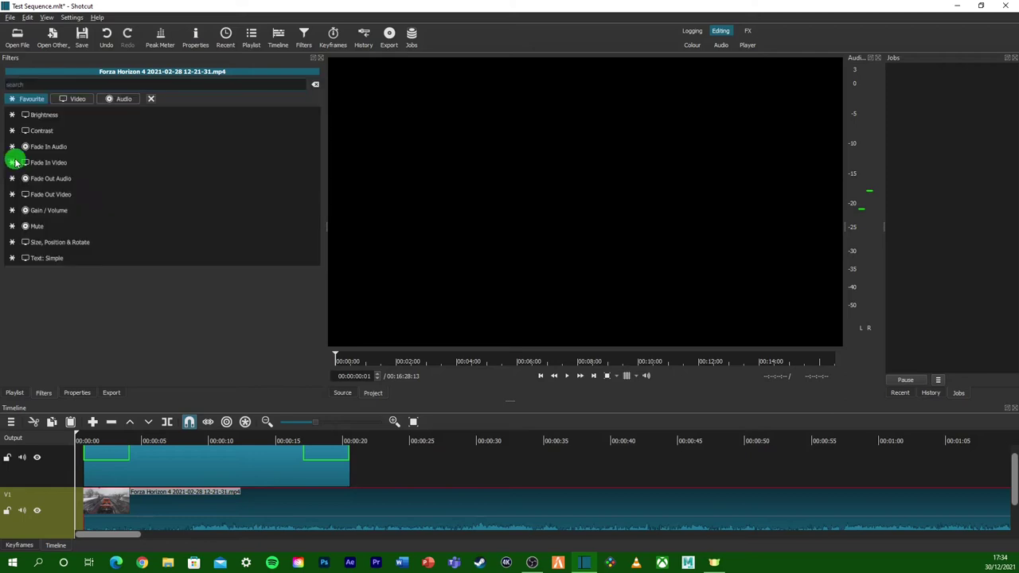
click(39, 83)
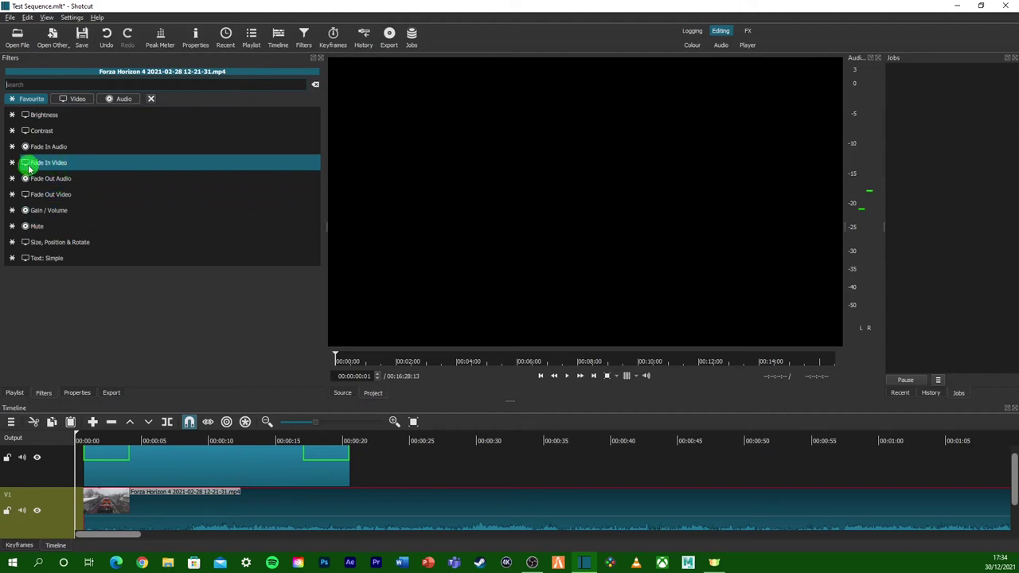
click(86, 166)
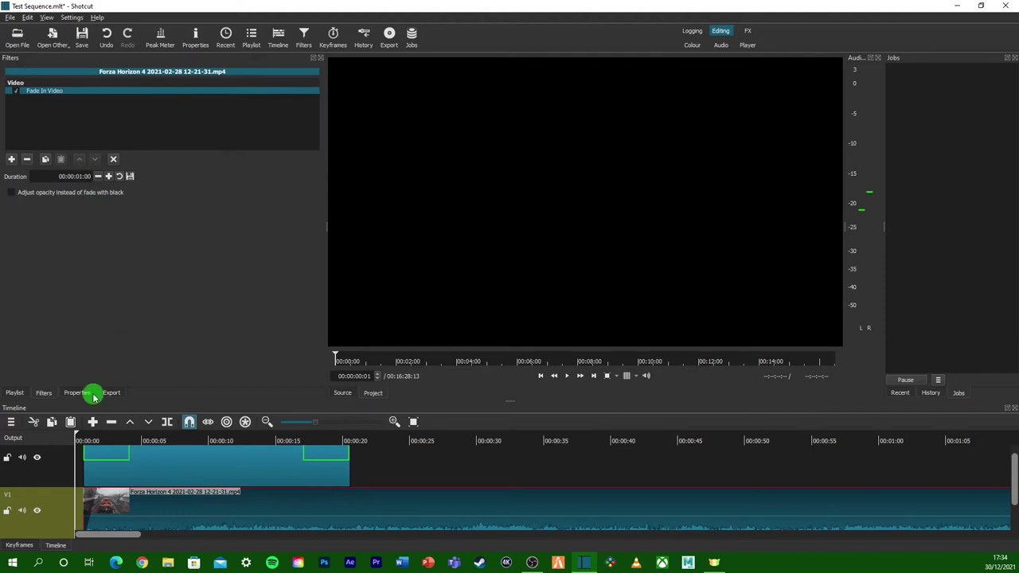
Move the PNG clip on V2 to start at about 11.5 seconds, and play the opening to check the fade-in.
drag(116, 462, 261, 466)
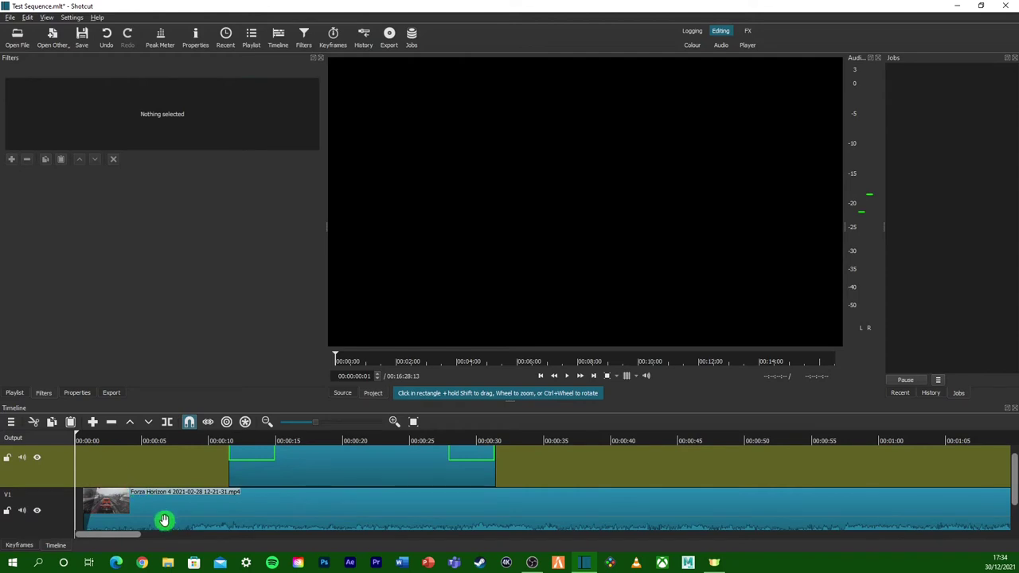
key(space)
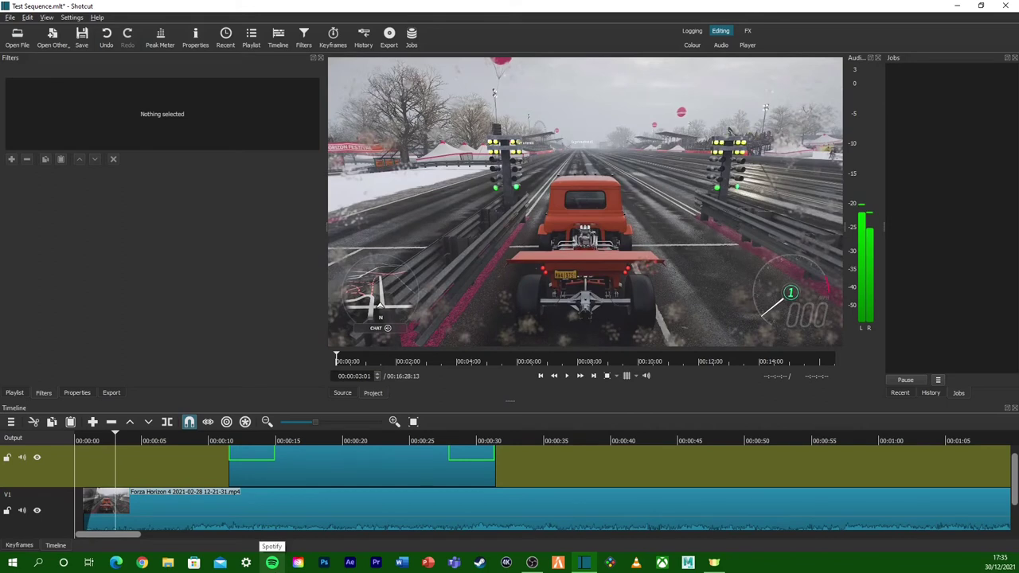
Set the Fade In Video duration of the Forza clip to 00:00:02:14.
click(134, 513)
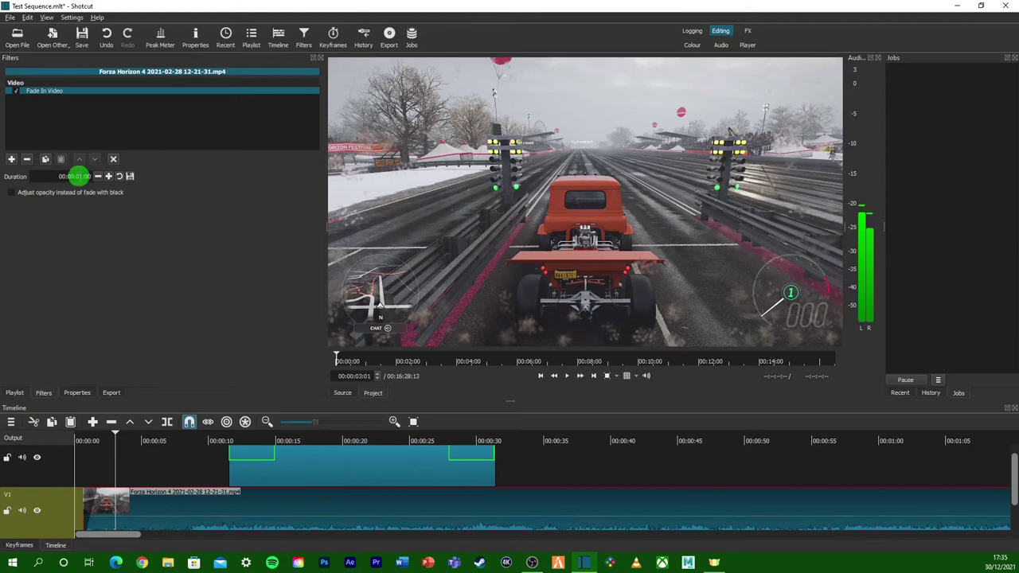
double_click(81, 176)
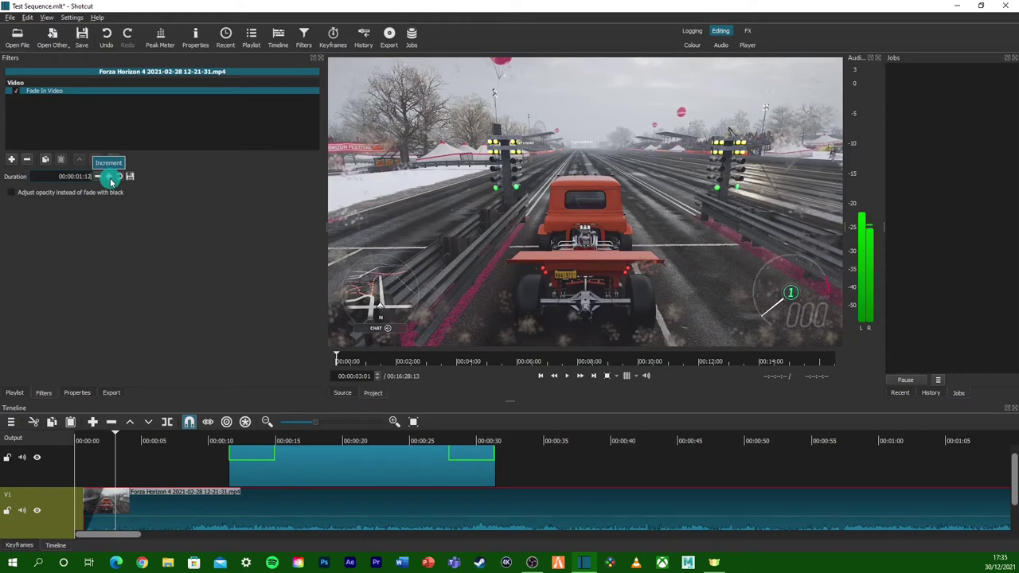
double_click(80, 176)
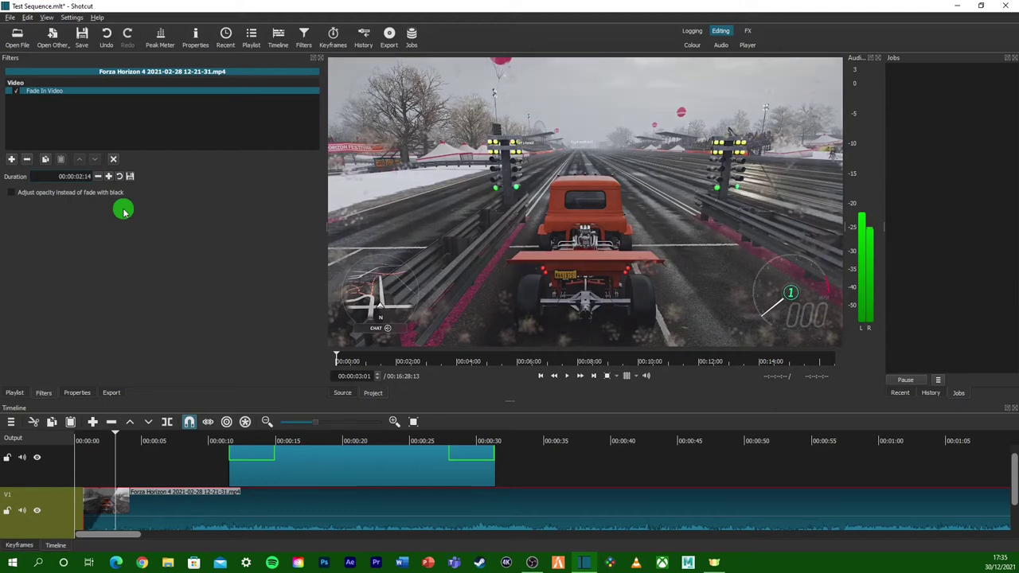
Play the sequence from near the start to check the lengthened fade-in on the Forza clip.
drag(96, 495, 79, 442)
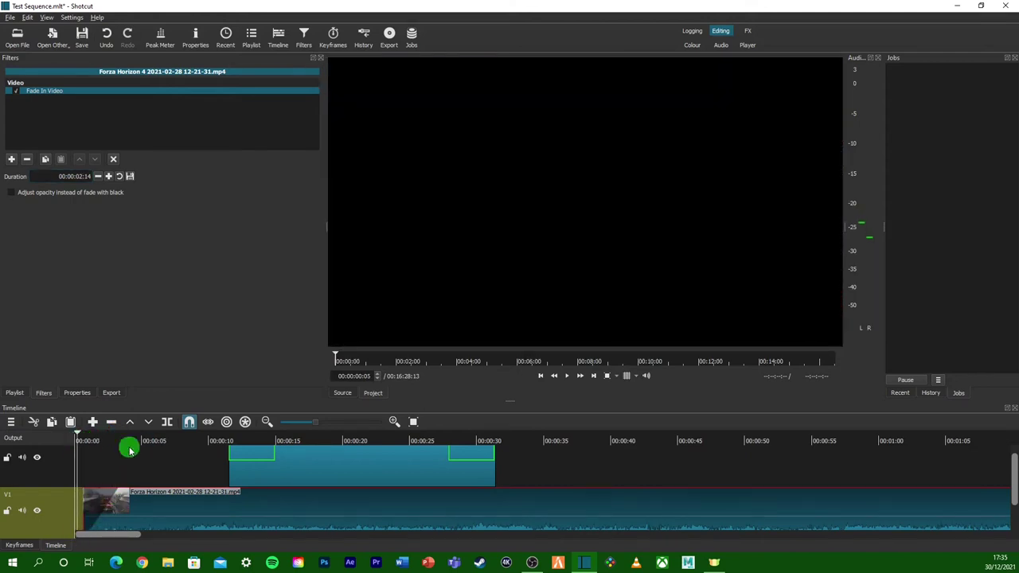
click(567, 379)
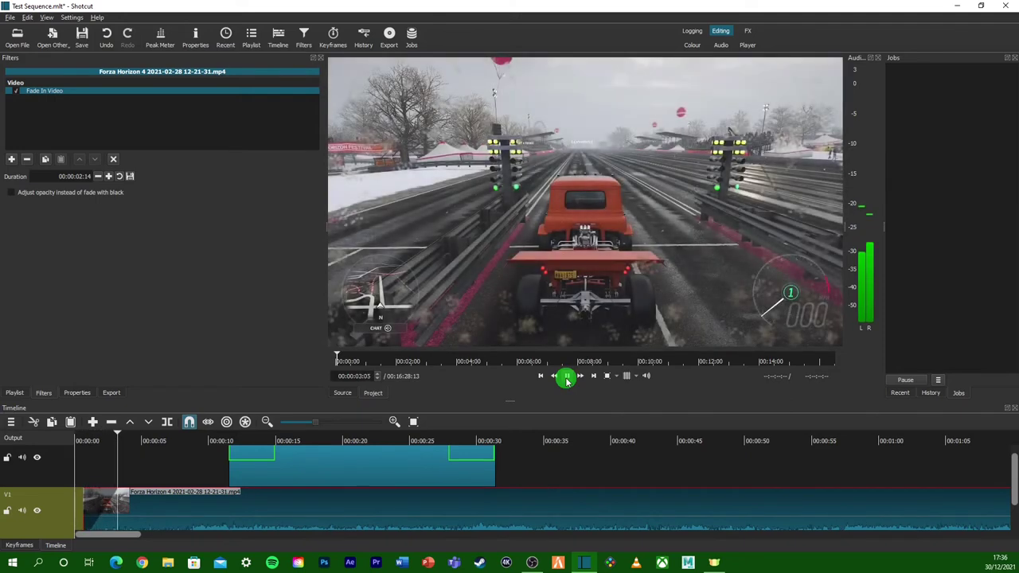
click(567, 379)
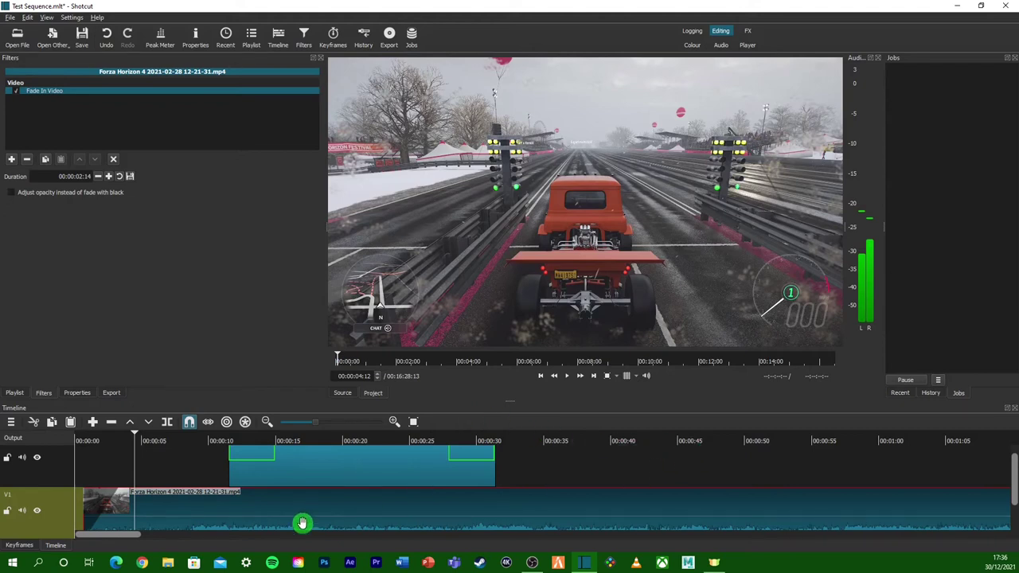
Move the playhead to 00:00:06:12 and delete the PNG clip from V2.
click(128, 441)
click(160, 442)
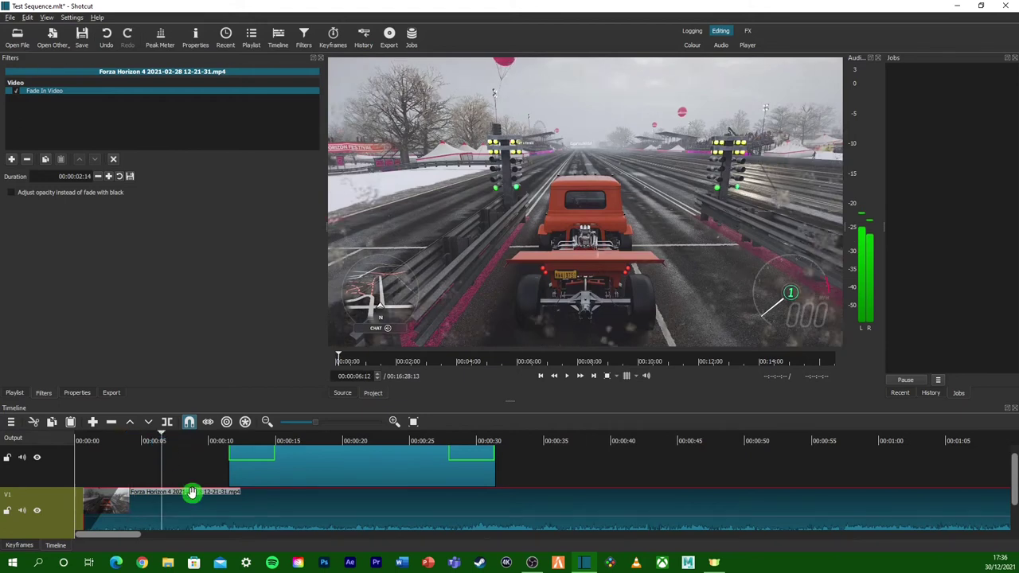
click(299, 461)
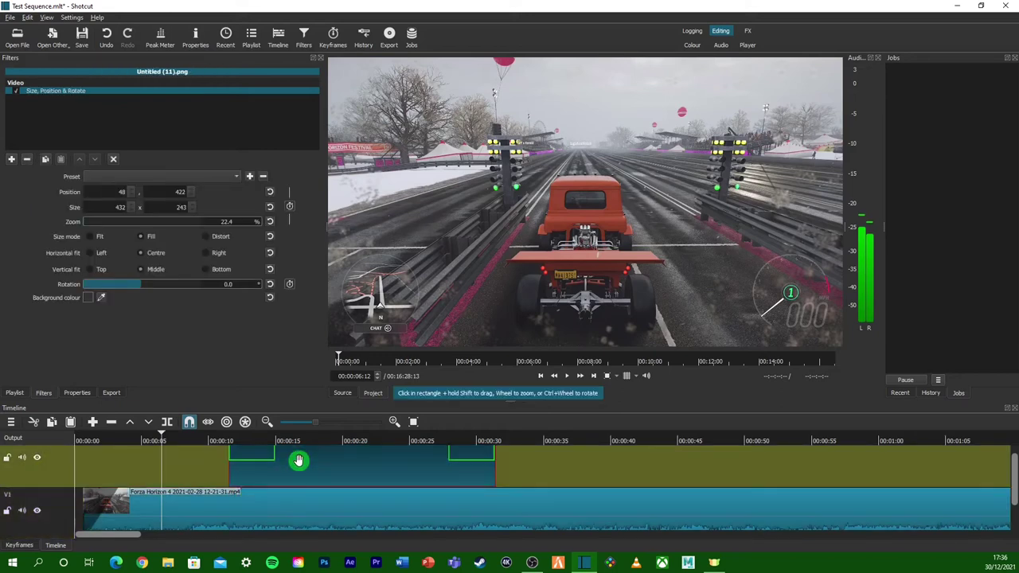
key(Delete)
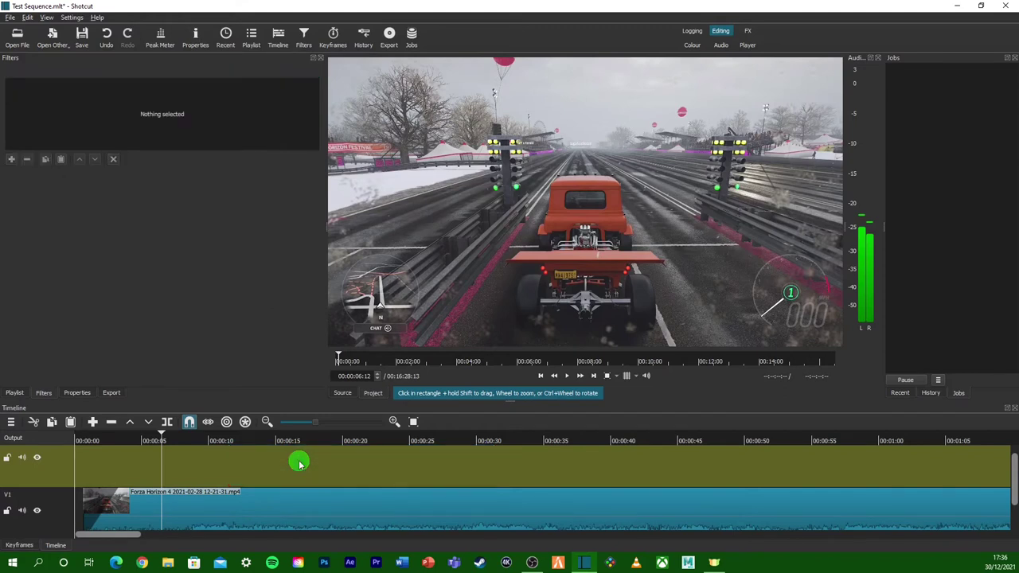
Split the Forza clip on V1 at 00:00:06:12 and move the second part to start at about 24 seconds.
click(215, 503)
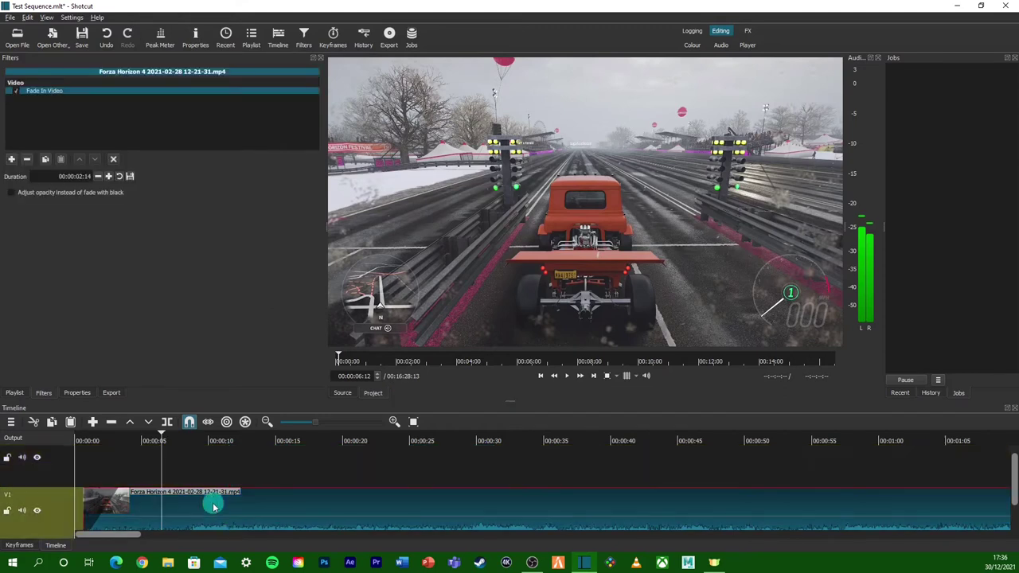
key(s)
drag(221, 512, 266, 512)
drag(148, 443, 136, 440)
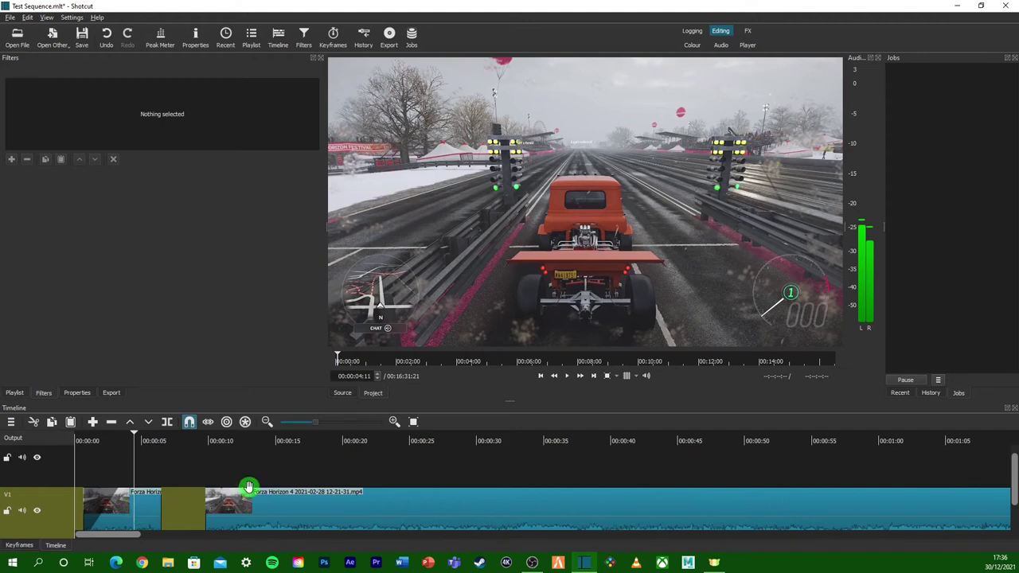
drag(234, 505, 441, 502)
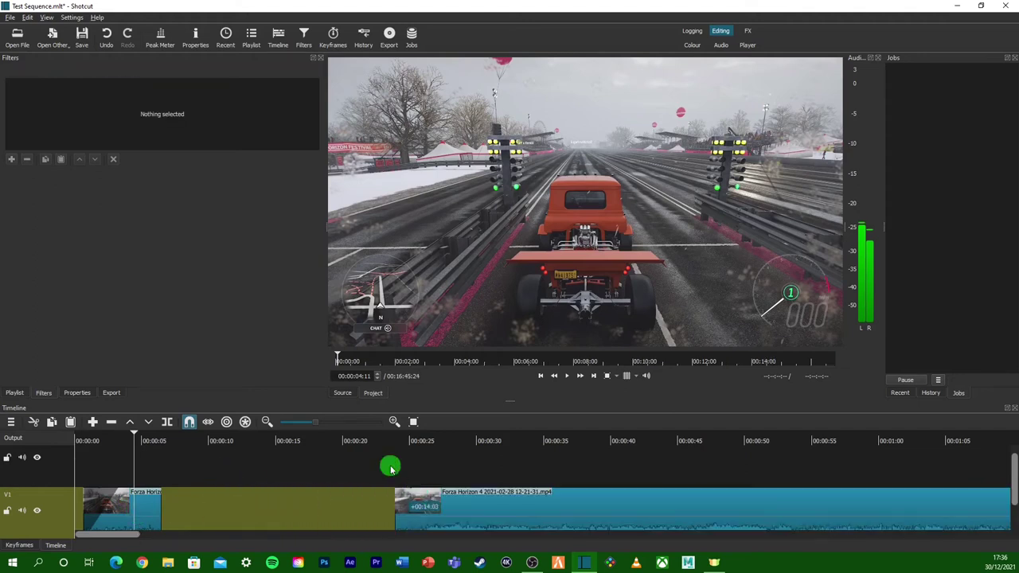
Open 80s Intro from the Intro folder, place it on the track above V1 at about 9 seconds, and play it.
click(19, 36)
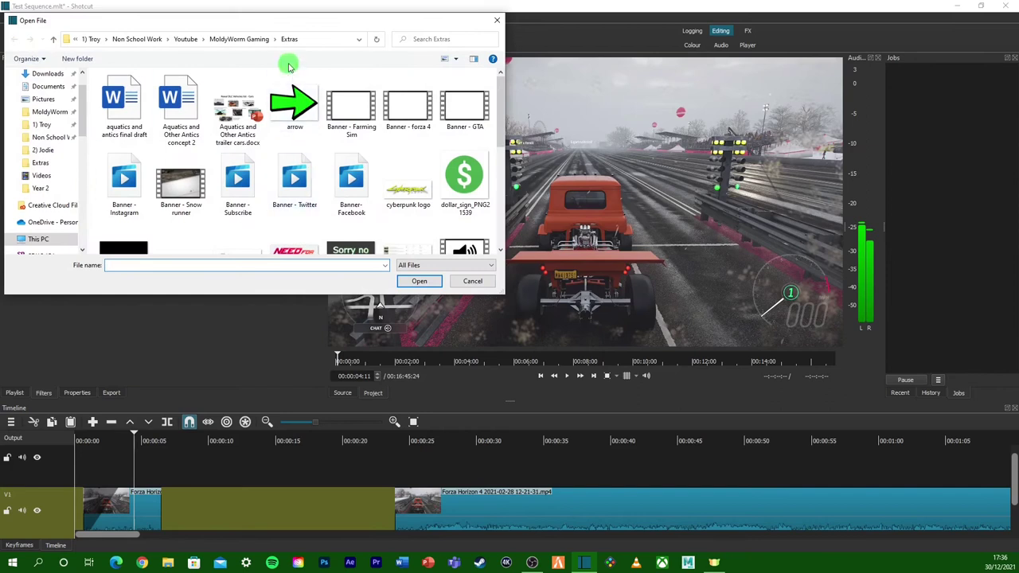
click(254, 39)
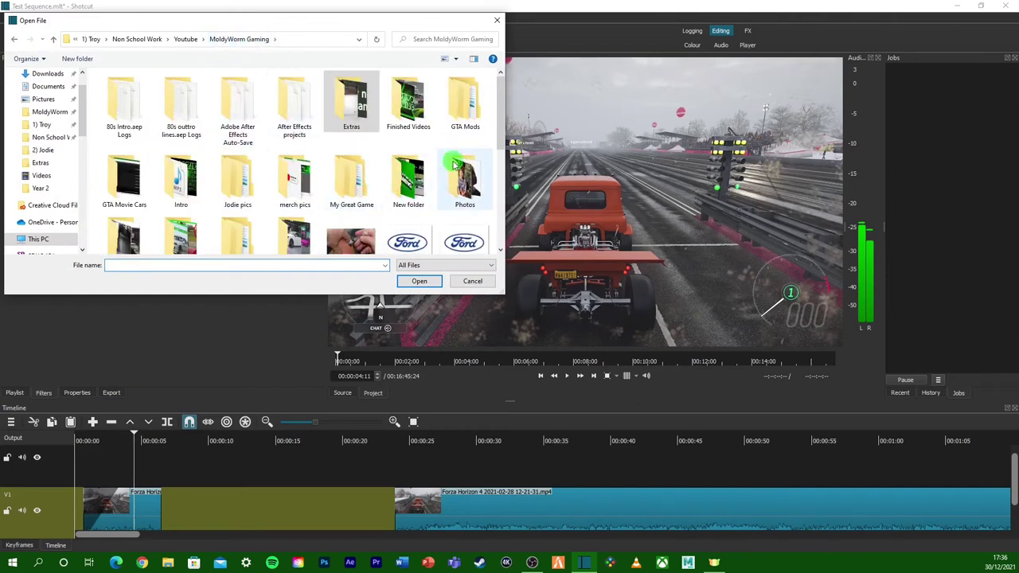
double_click(188, 185)
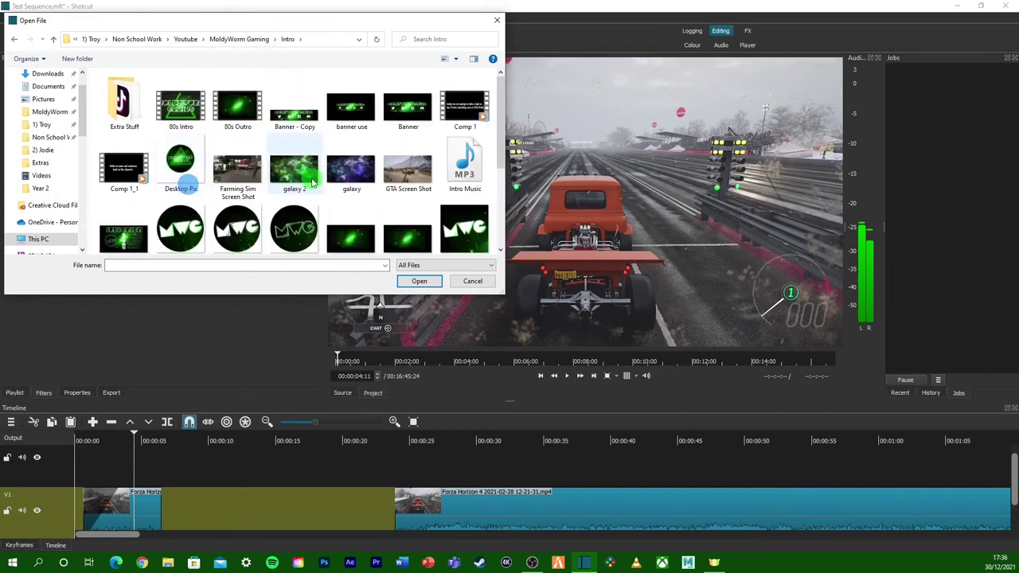
double_click(183, 112)
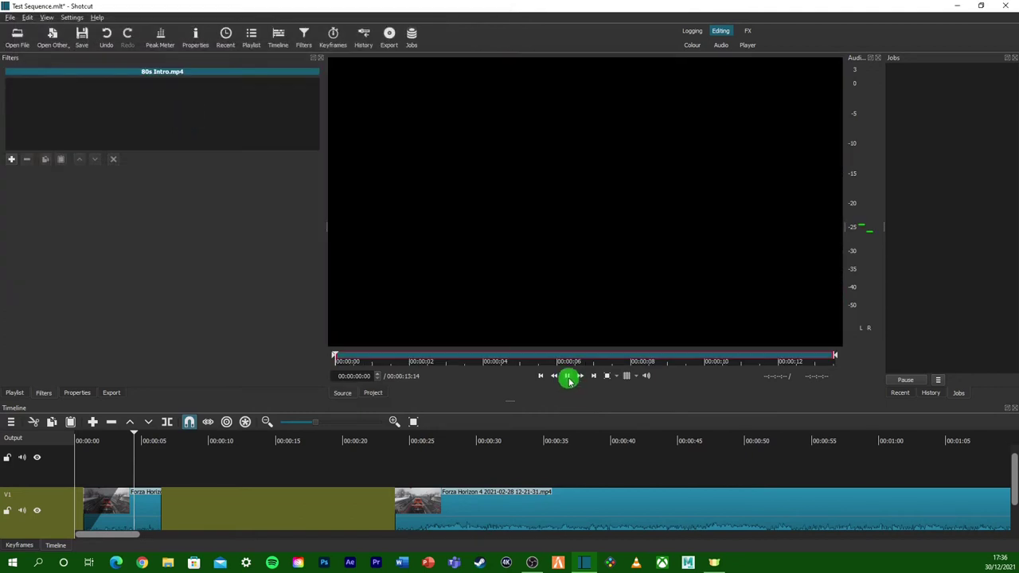
click(568, 376)
drag(568, 265, 232, 470)
click(191, 442)
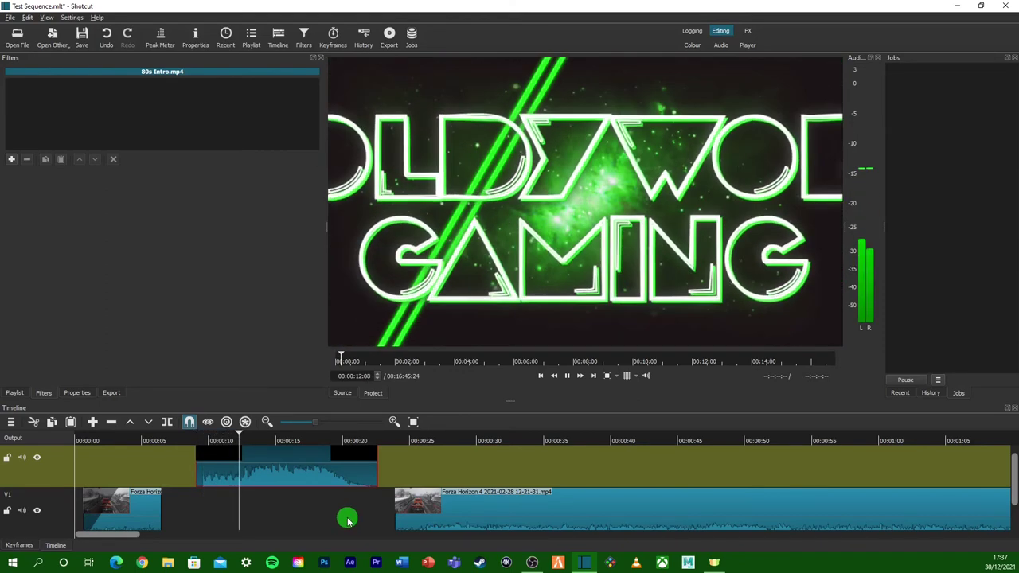
key(space)
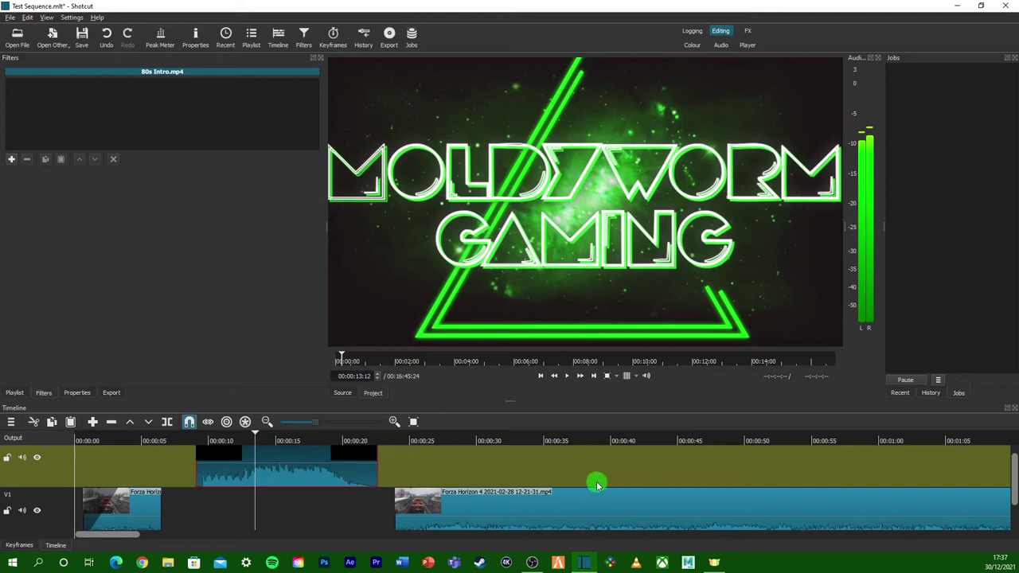
Move the 80s Intro clip down to V1 at about 7 seconds, between the Forza clips, and play the sequence opening.
drag(298, 462, 267, 504)
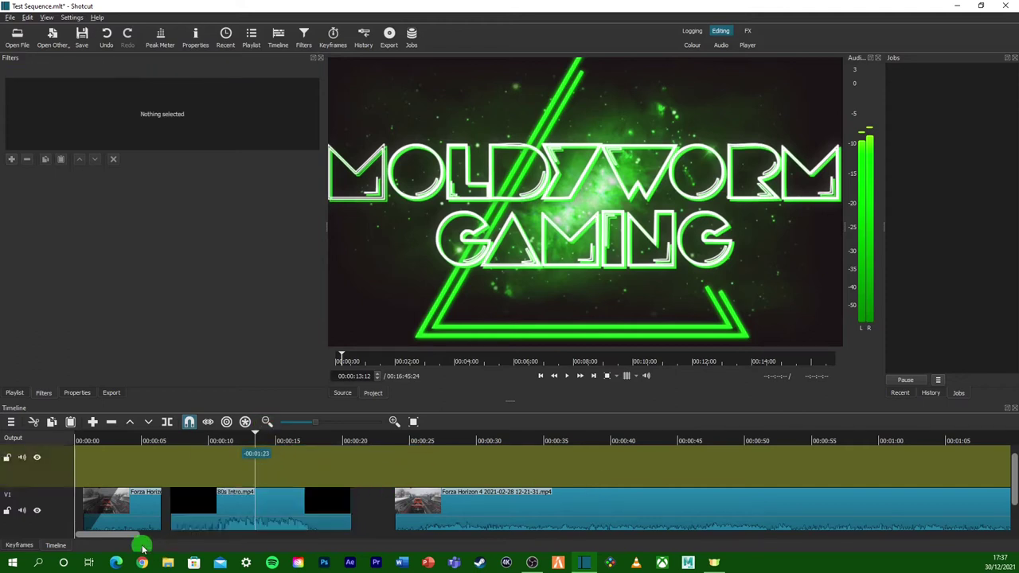
click(82, 448)
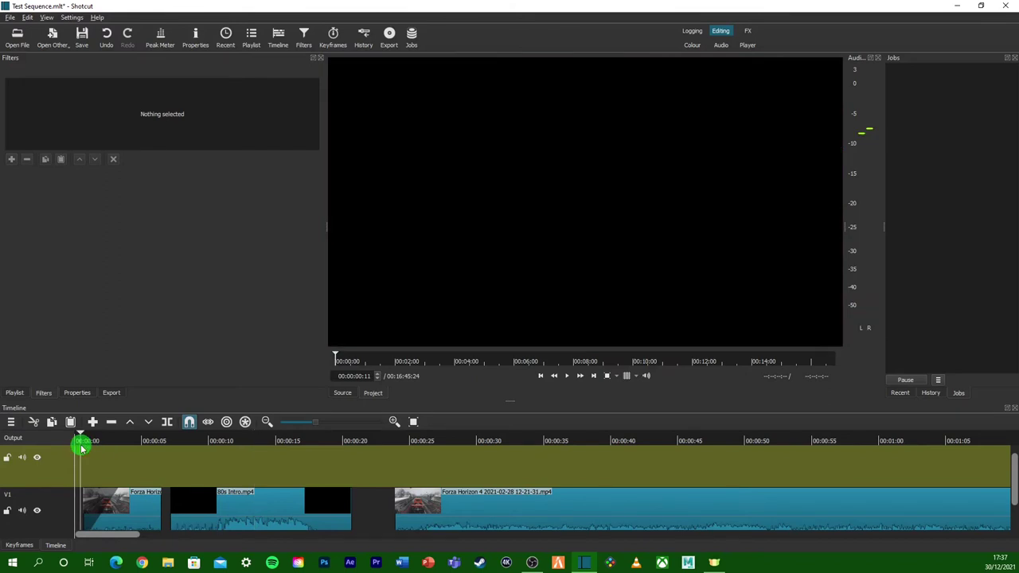
key(space)
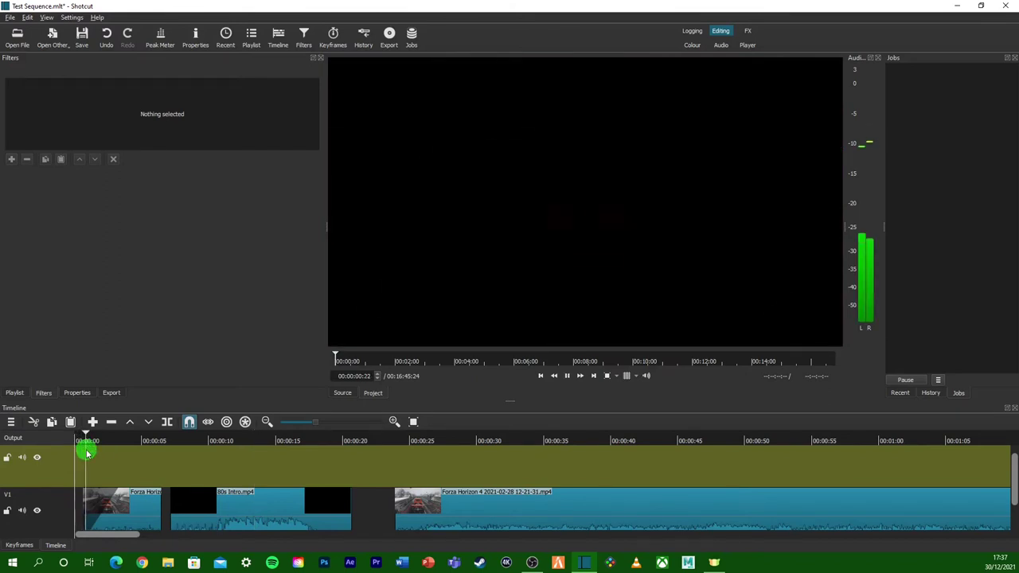
key(space)
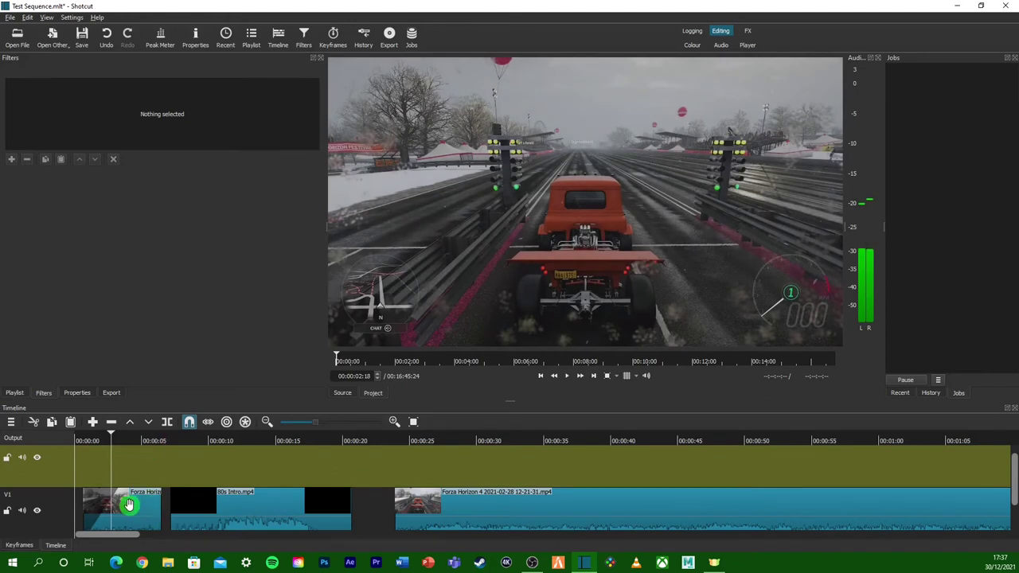
Add a Fade Out Video filter to the first Forza clip and set its Fade In Video duration to 00:00:01:00.
click(129, 505)
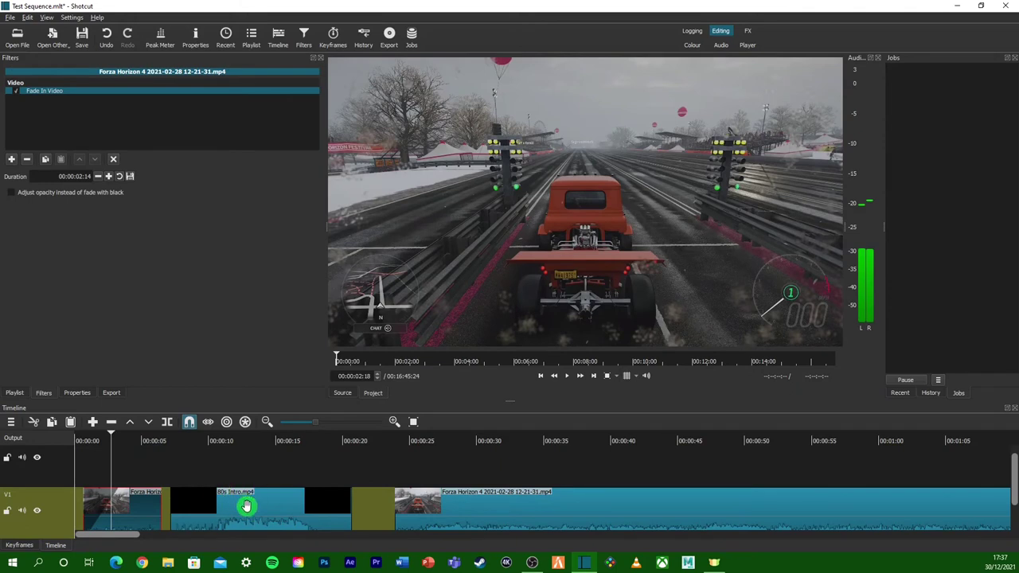
click(14, 161)
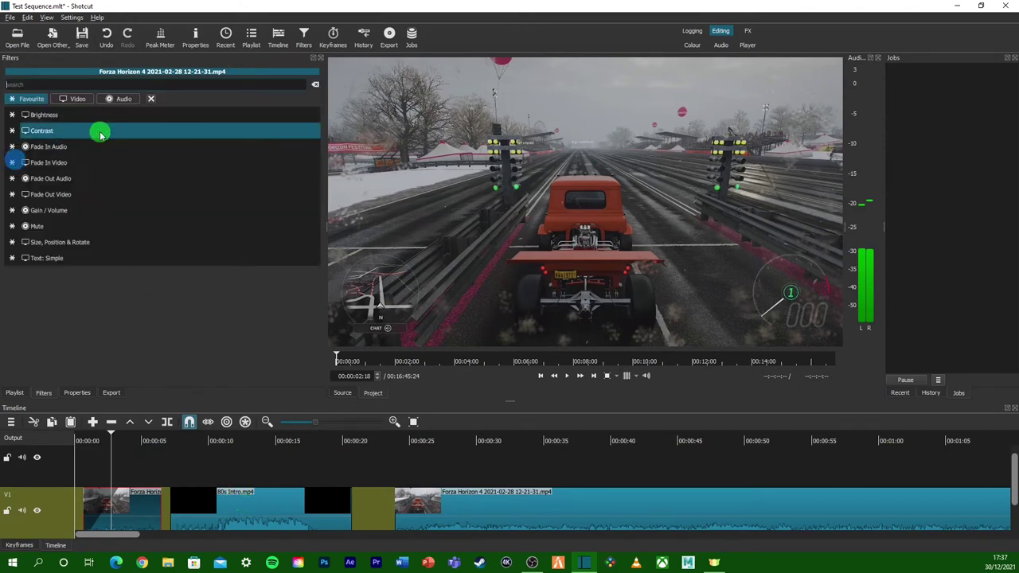
click(88, 196)
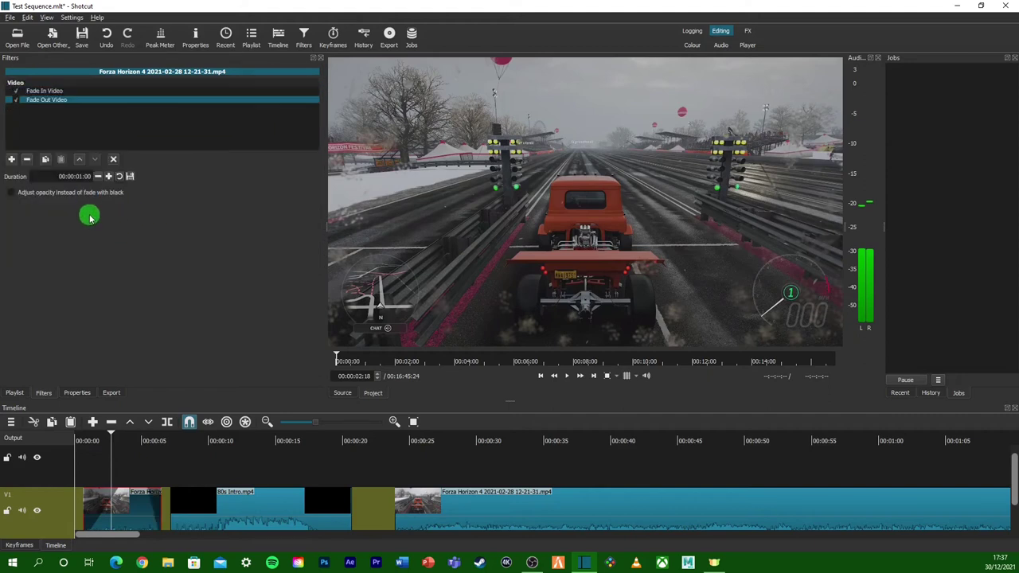
click(80, 176)
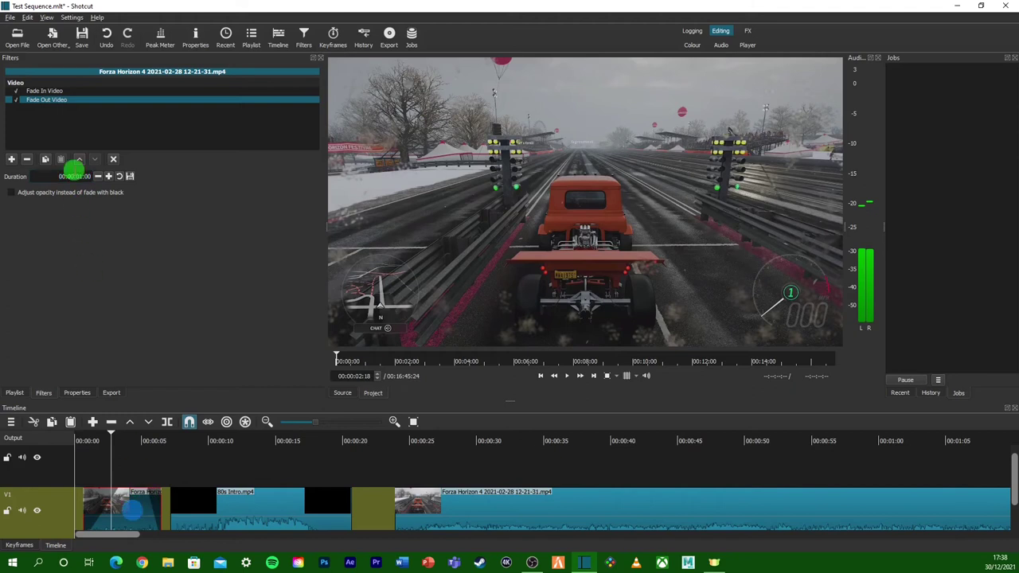
click(48, 90)
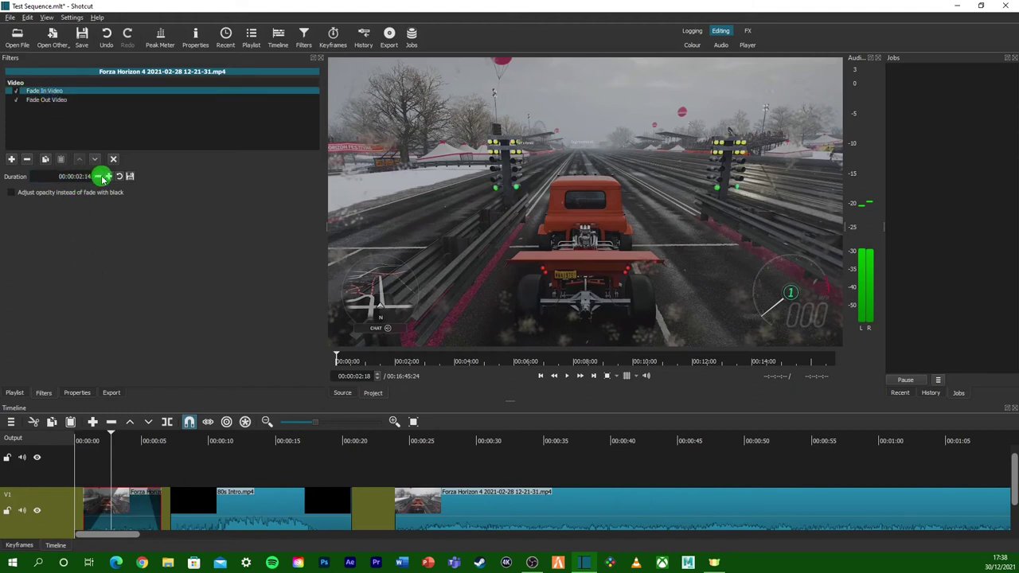
click(79, 176)
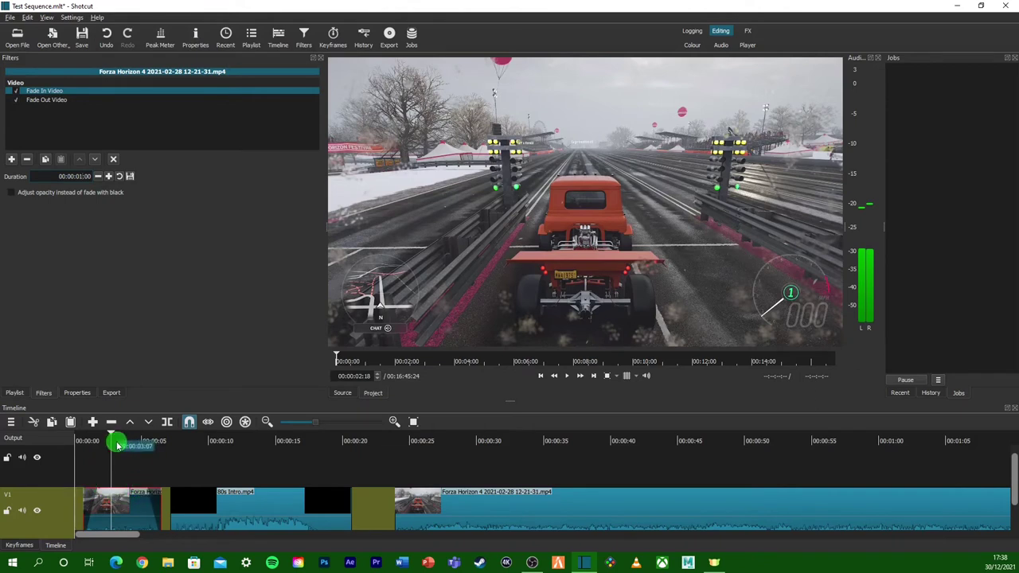
Play the sequence from the start to check the fade-in and fade-out on the first Forza clip.
drag(113, 440, 76, 440)
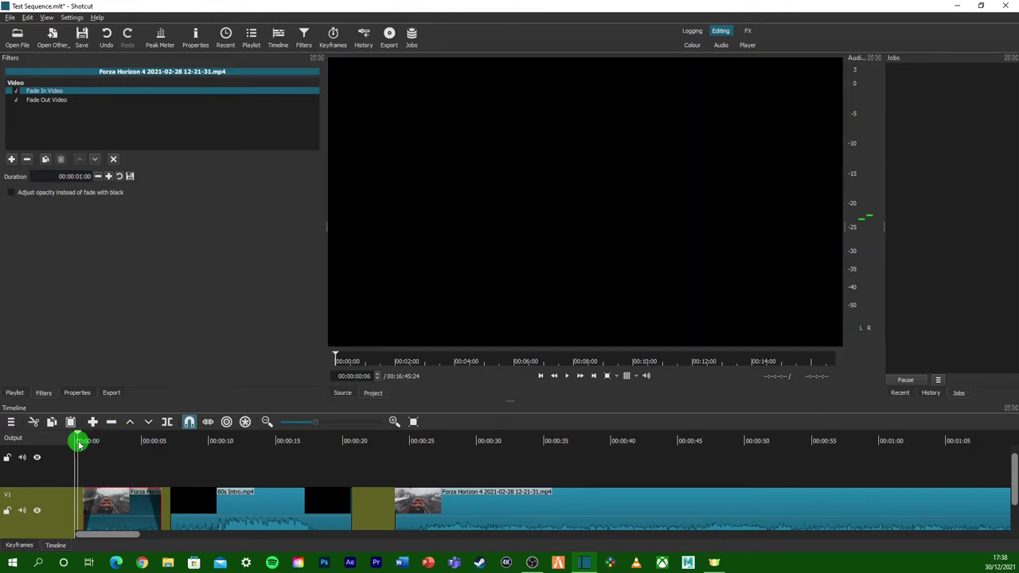
click(570, 379)
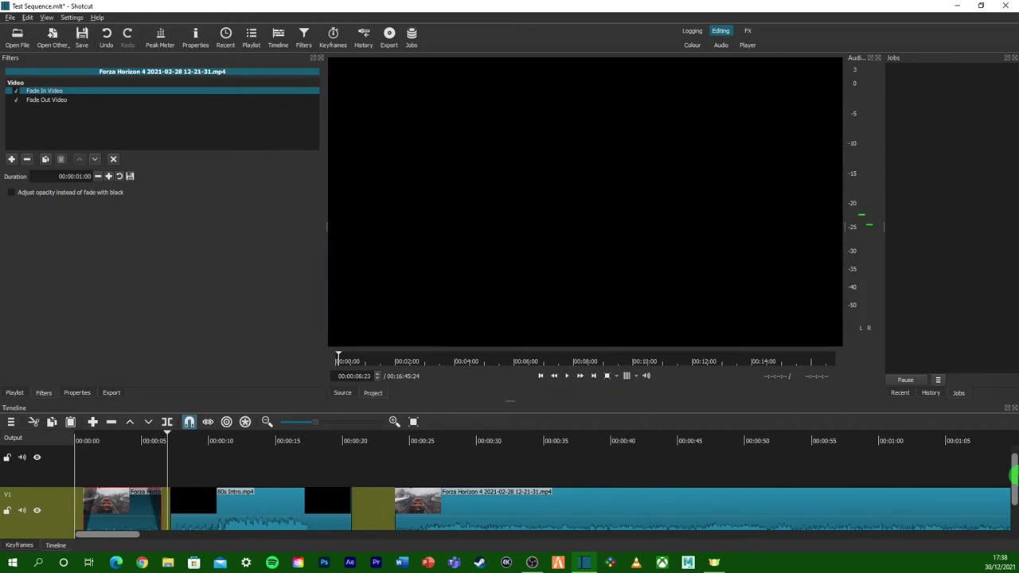
scroll(1014, 475, down, 2)
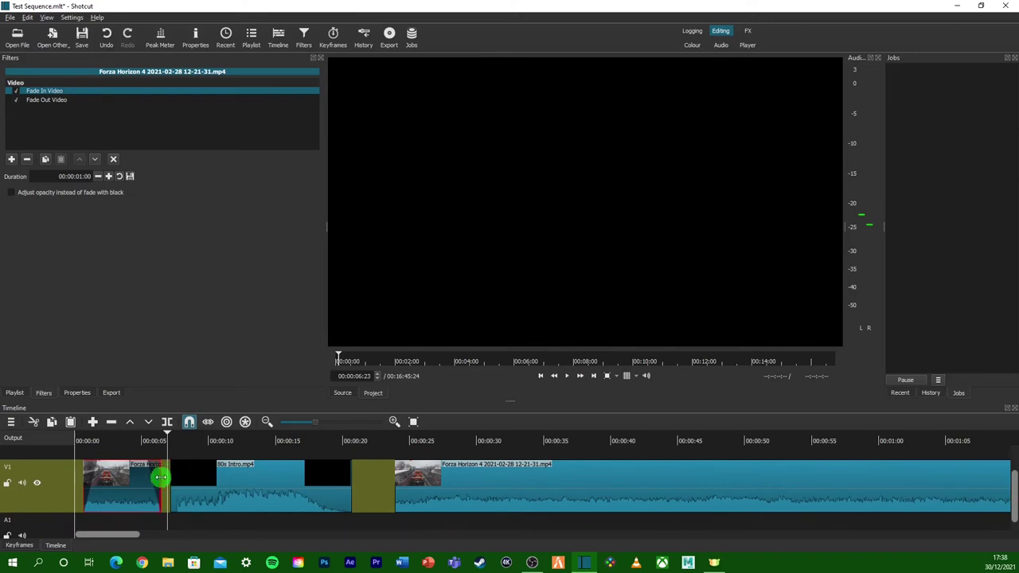
click(127, 440)
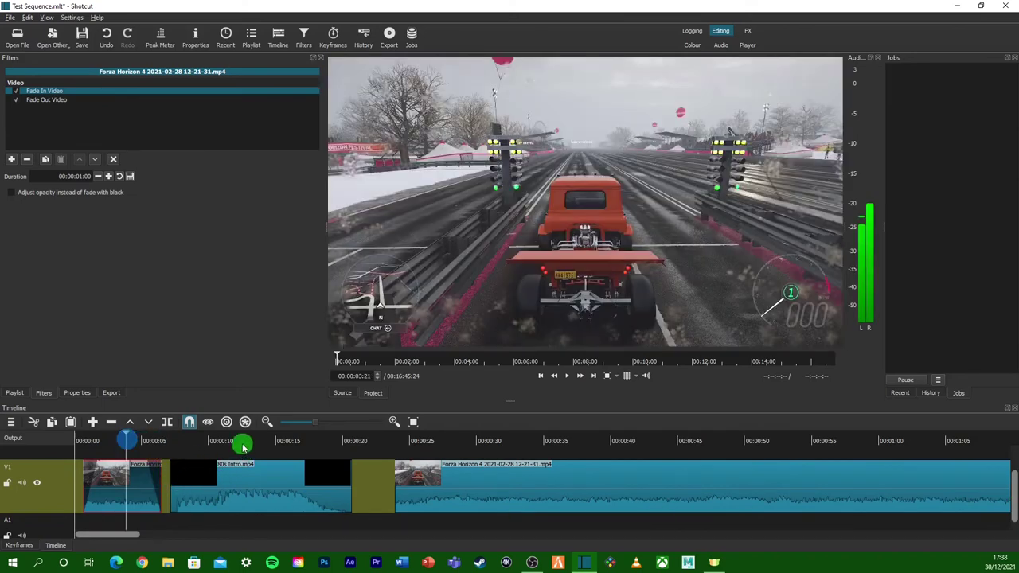
Move the 80s Intro clip on V1 so that its end snaps against the start of the second Forza clip.
click(189, 421)
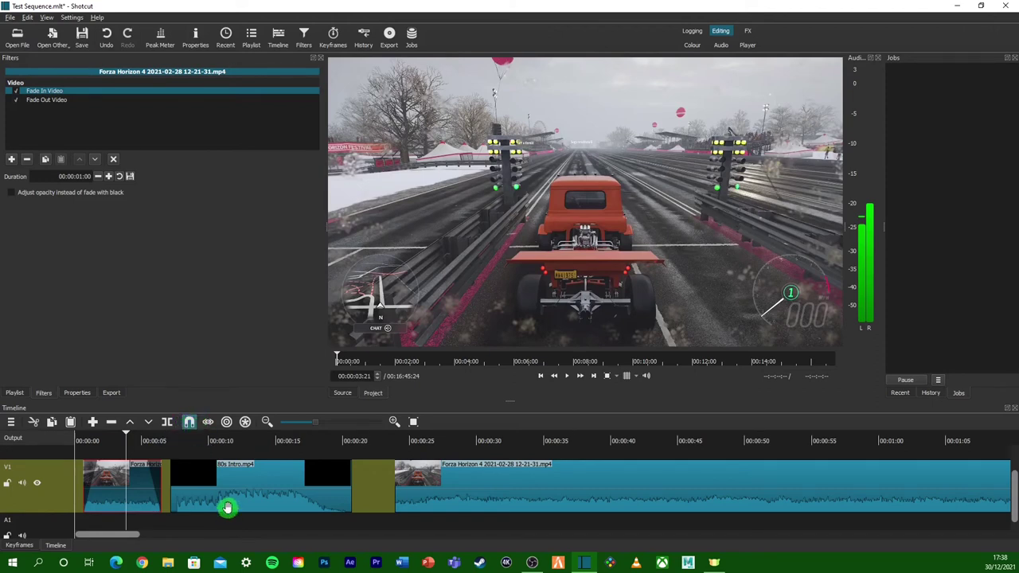
click(270, 486)
mouse_move(269, 486)
mouse_down()
mouse_move(287, 484)
mouse_move(250, 484)
mouse_up()
drag(165, 484, 262, 483)
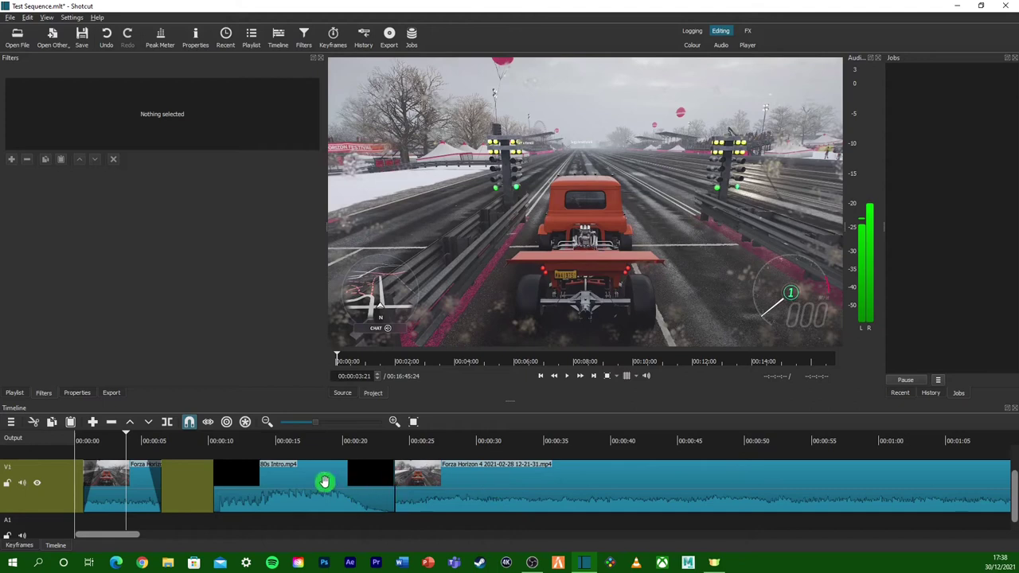
Try placing the 80s Intro clip just after the first Forza clip with snapping off, and snap it to that clip with snapping on.
click(188, 422)
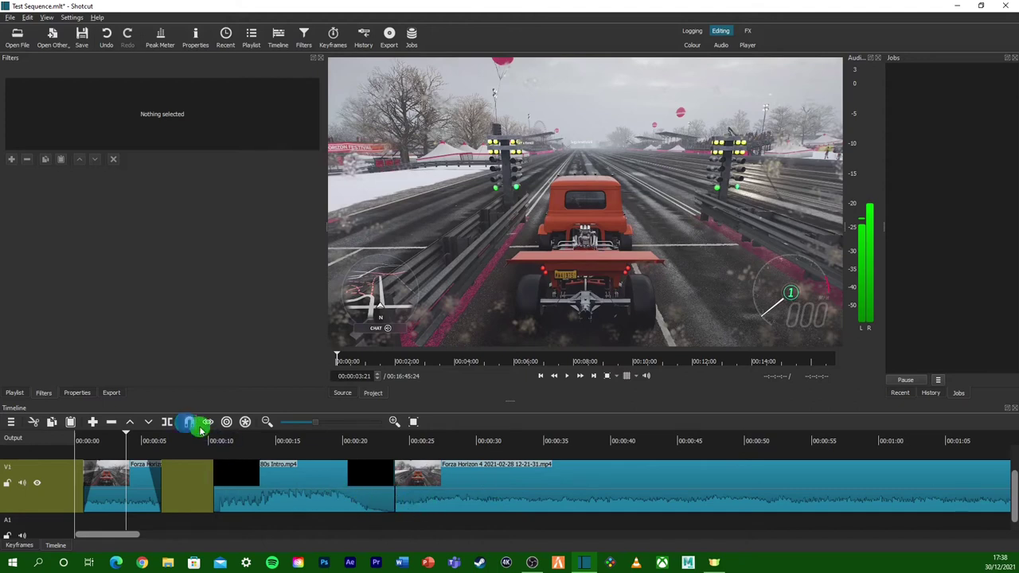
drag(315, 483, 251, 489)
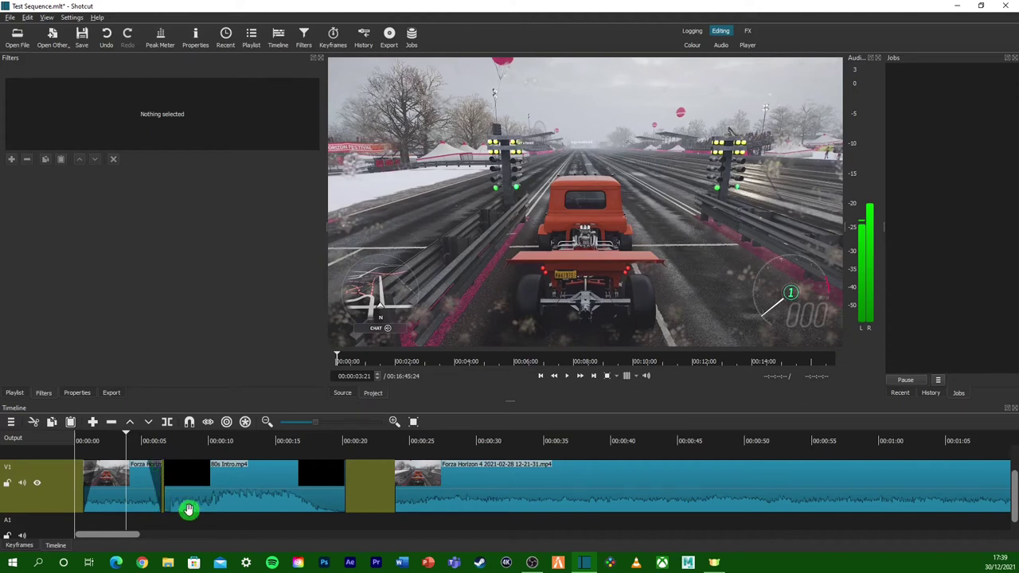
click(189, 422)
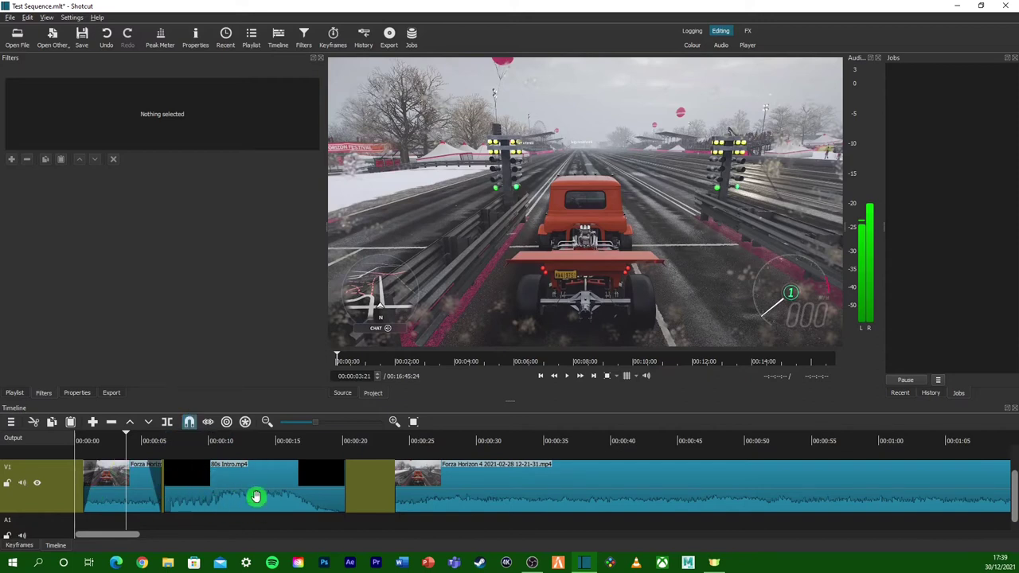
drag(246, 483, 158, 478)
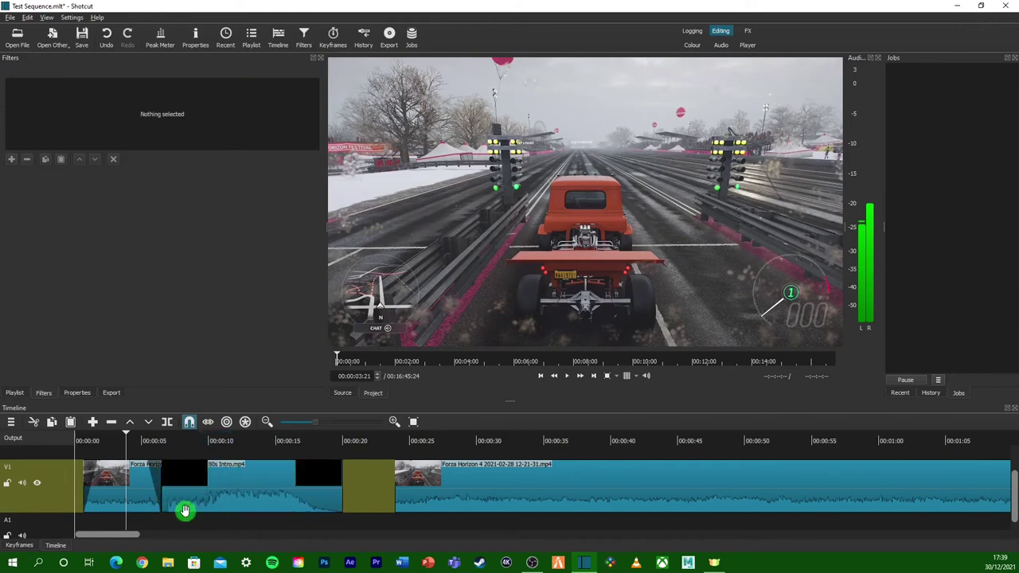
Turn snapping off and move the 80s Intro clip to start at about 7 seconds, leaving a gap on both sides.
click(204, 482)
mouse_move(207, 487)
mouse_down()
mouse_move(218, 490)
mouse_move(211, 484)
mouse_up()
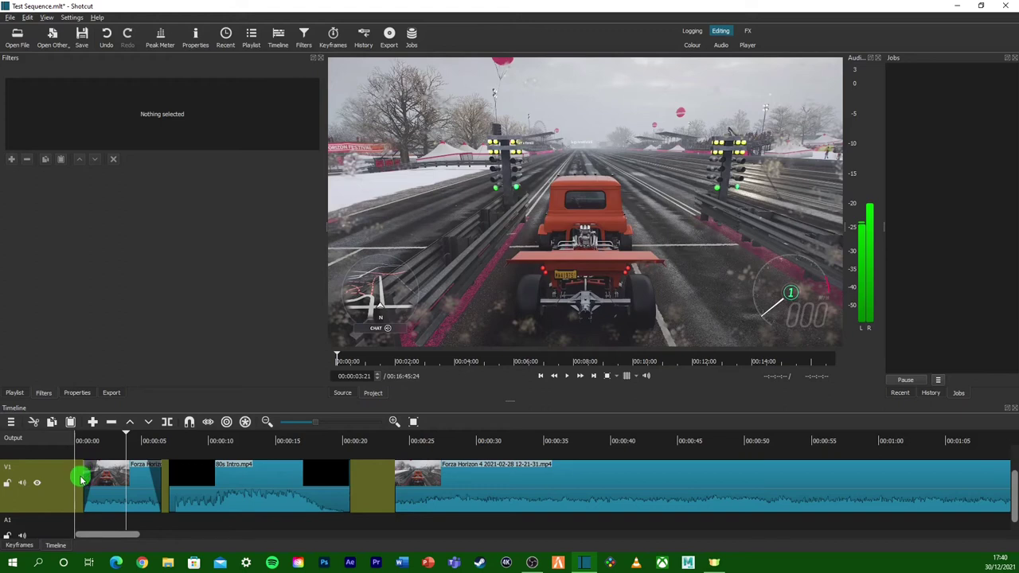
mouse_move(80, 470)
mouse_down()
mouse_move(90, 480)
mouse_move(159, 468)
mouse_up()
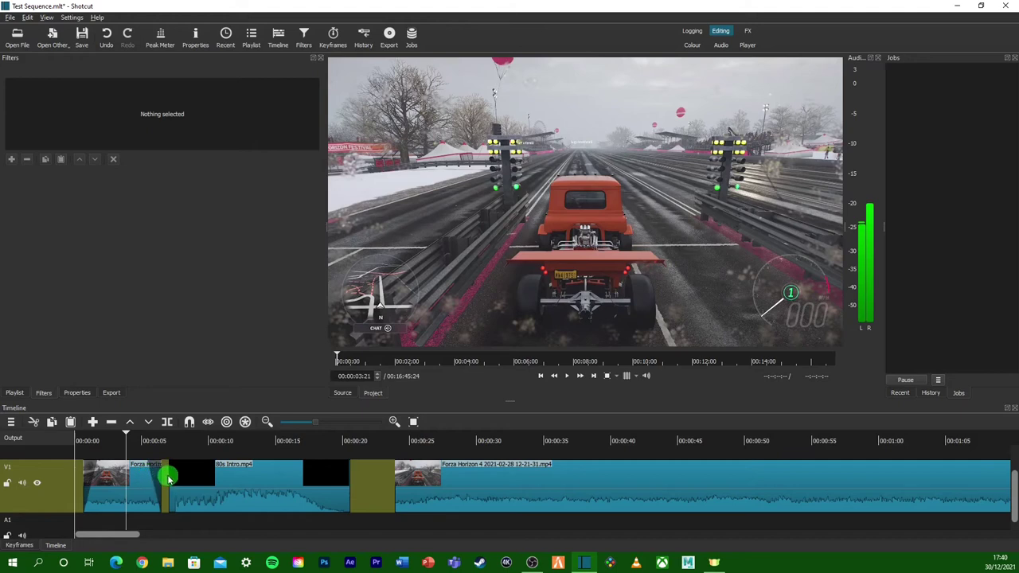
drag(169, 480, 437, 482)
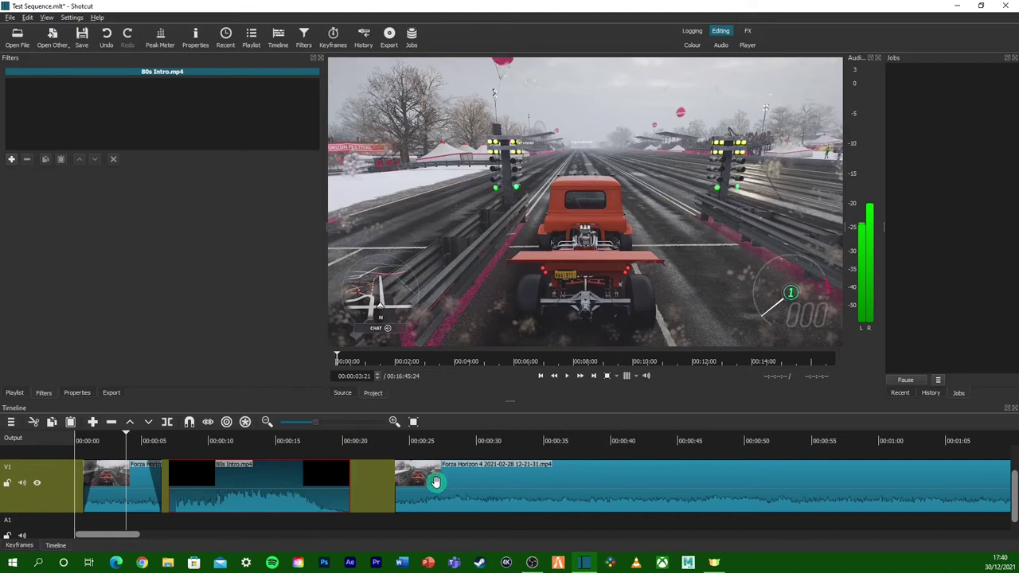
Add a Fade In Video filter to the second Forza clip on V1.
click(437, 482)
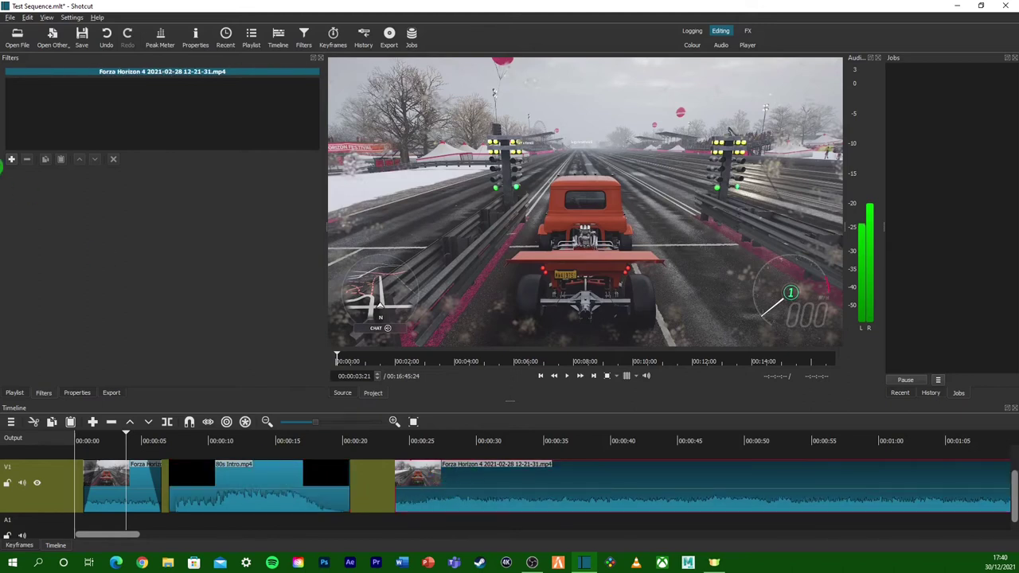
click(14, 160)
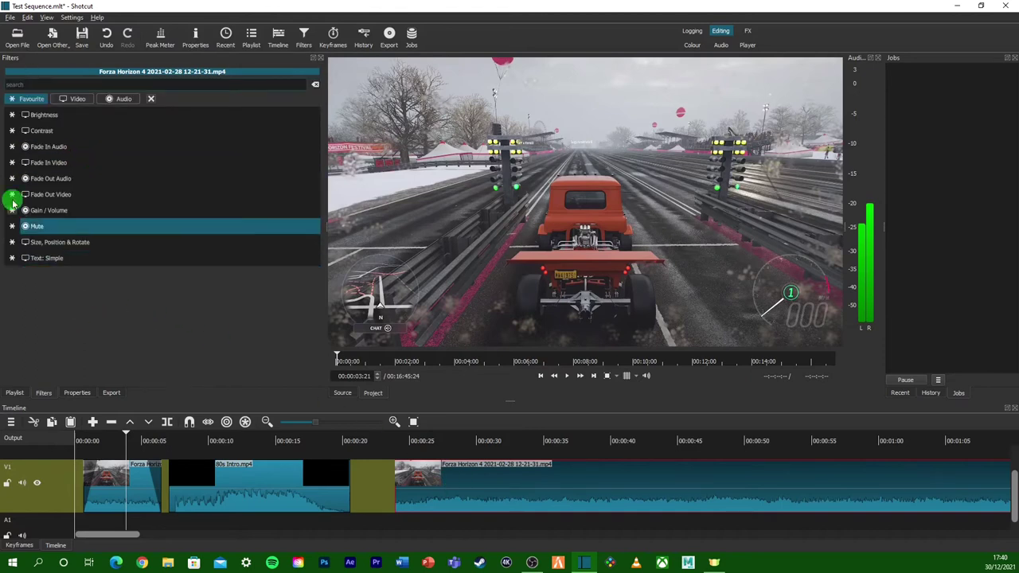
click(96, 166)
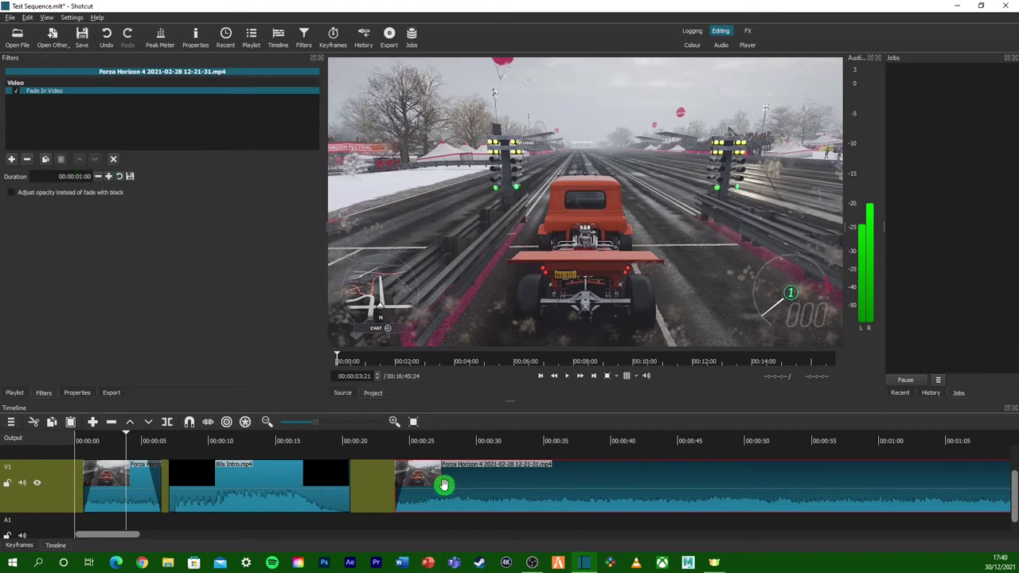
Move the second Forza clip on V1 earlier to start at about 21 seconds, and preview the sequence from the beginning.
drag(437, 483, 398, 483)
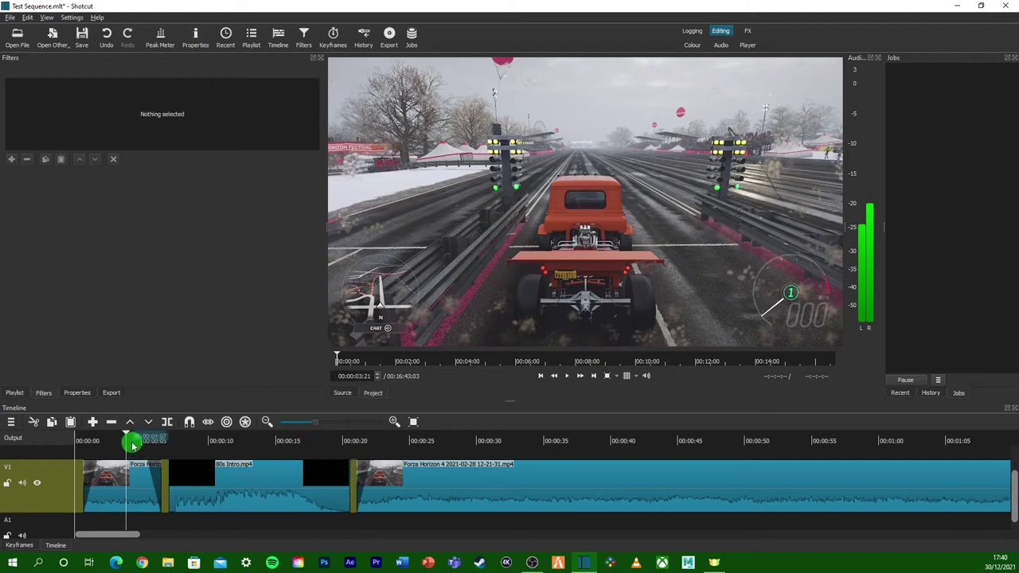
click(80, 446)
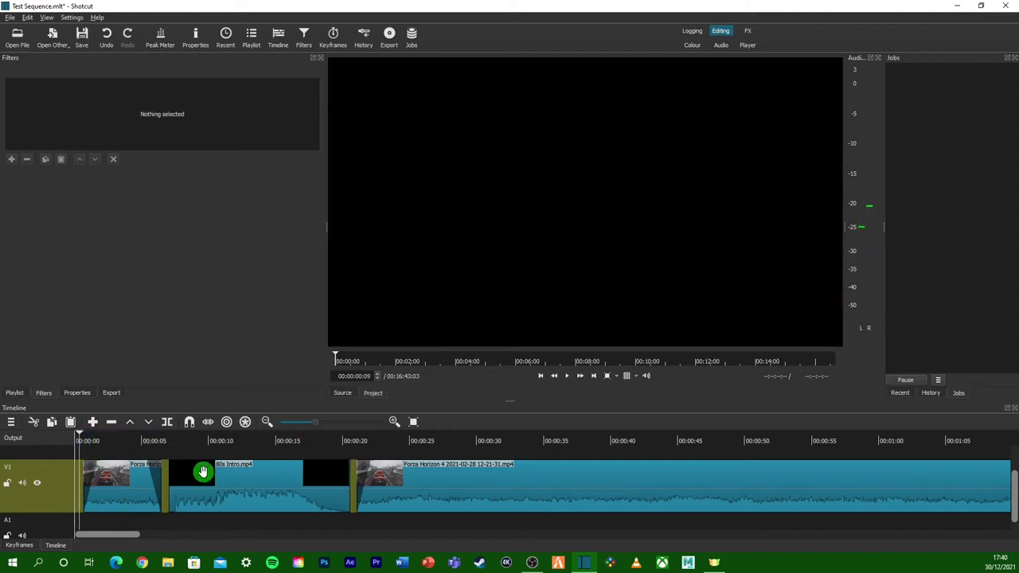
click(539, 377)
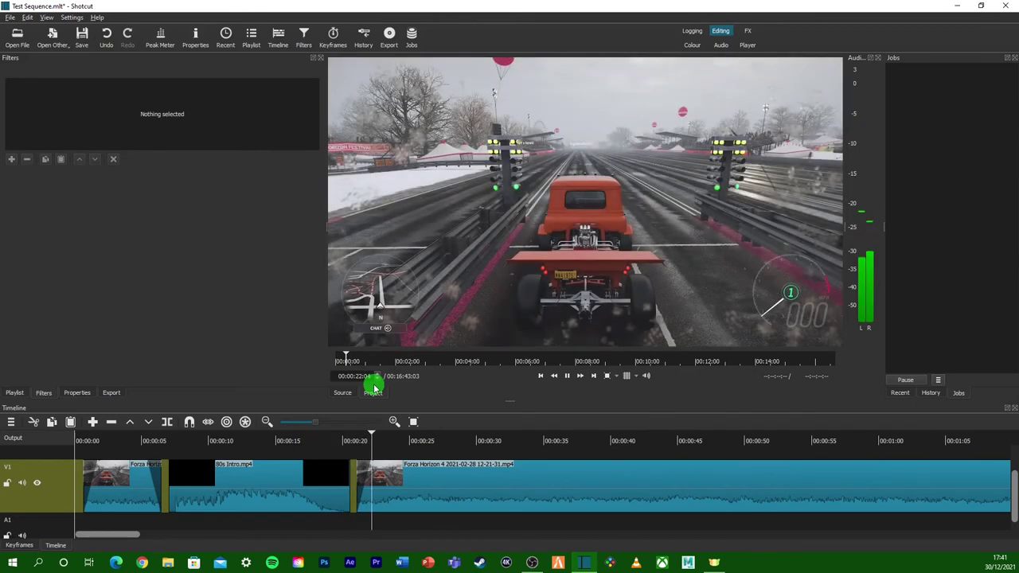
click(569, 379)
click(601, 500)
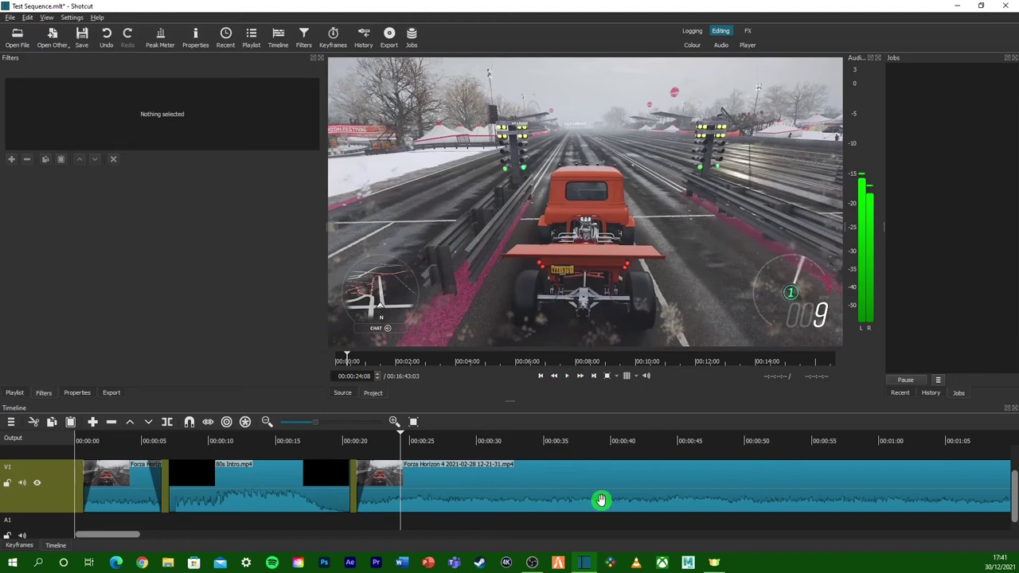
Import Round Logo.png and place it on the track above V1, starting at the playhead over the second Forza clip.
drag(1013, 488, 1014, 470)
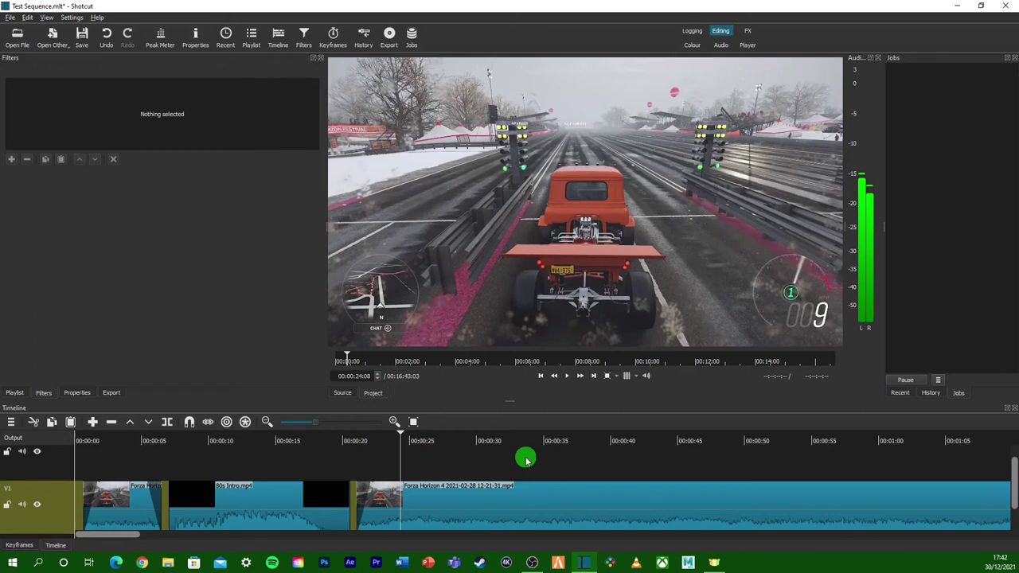
click(19, 36)
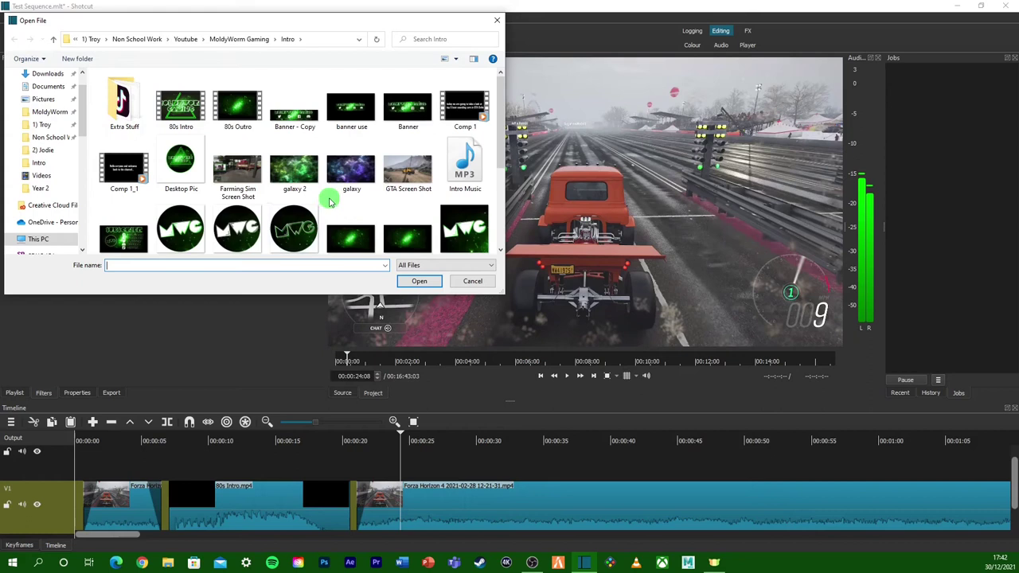
scroll(329, 199, down, 1)
double_click(297, 221)
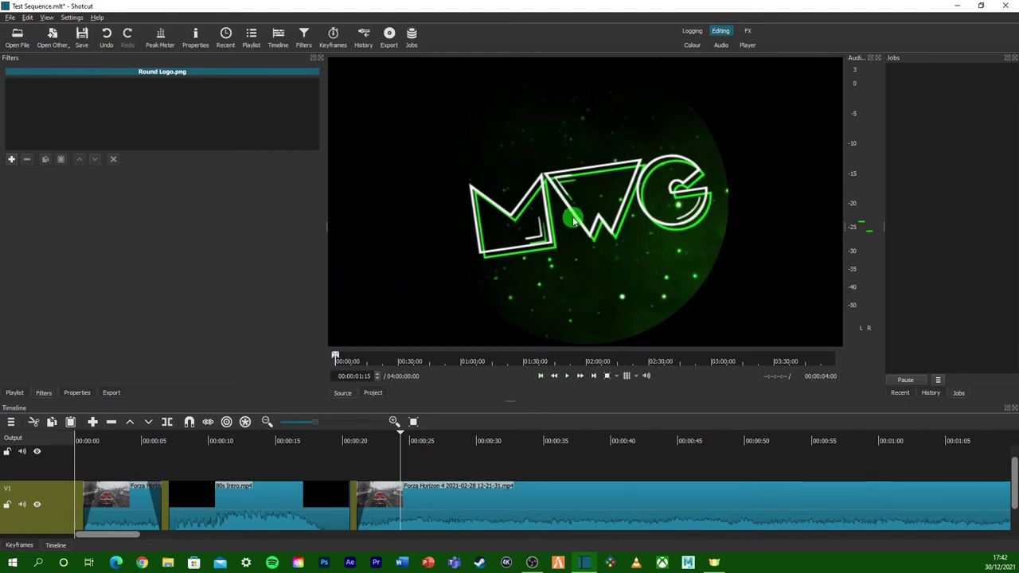
drag(610, 198, 400, 461)
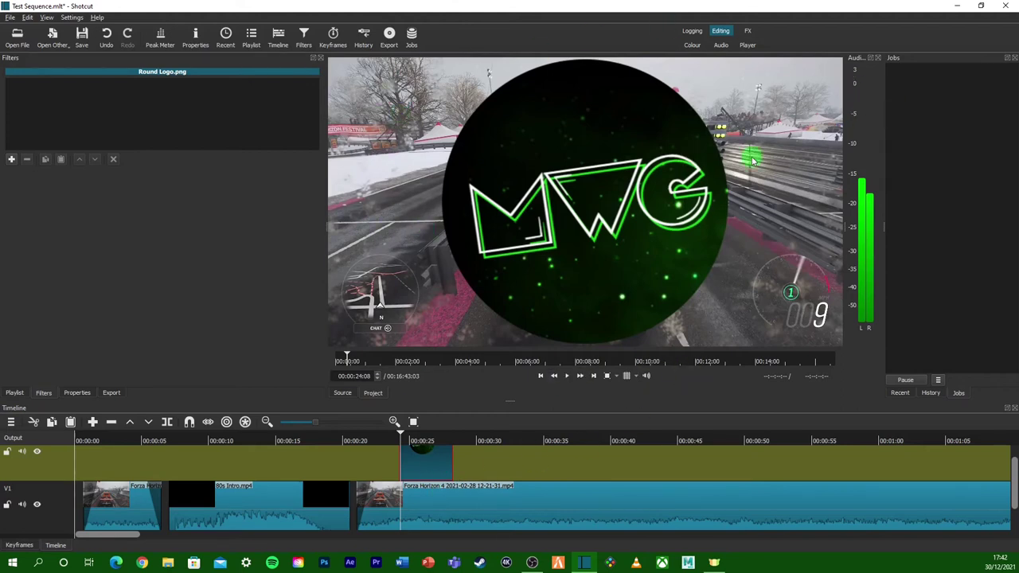
Turn snapping on and add a Fade In Video filter to the Round Logo.png clip.
click(189, 423)
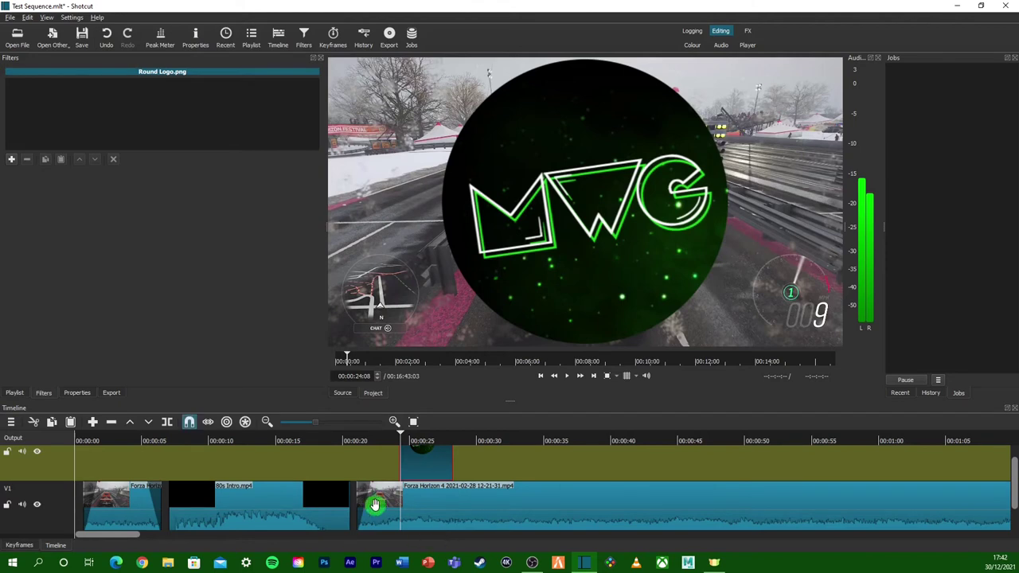
click(423, 437)
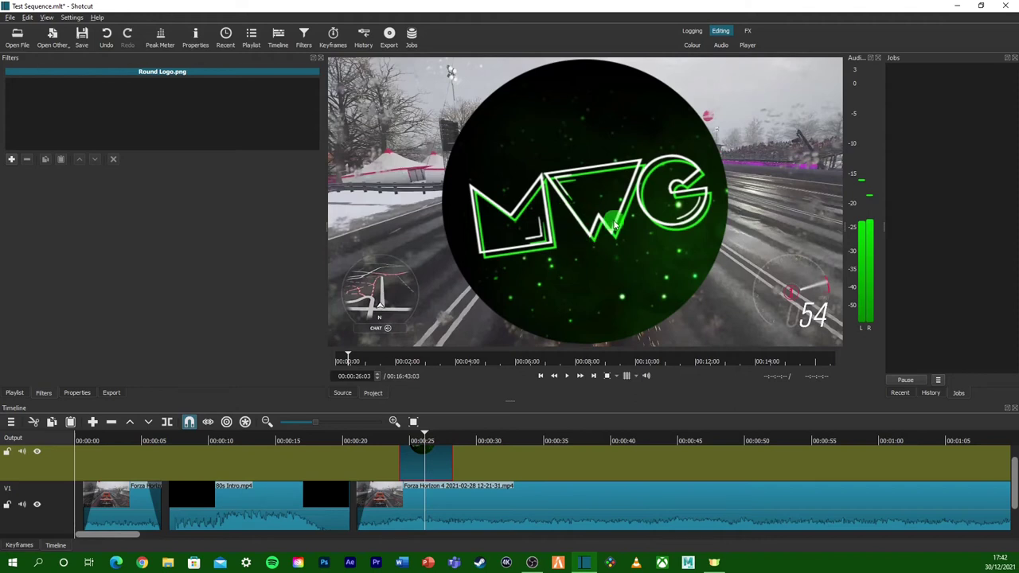
click(11, 159)
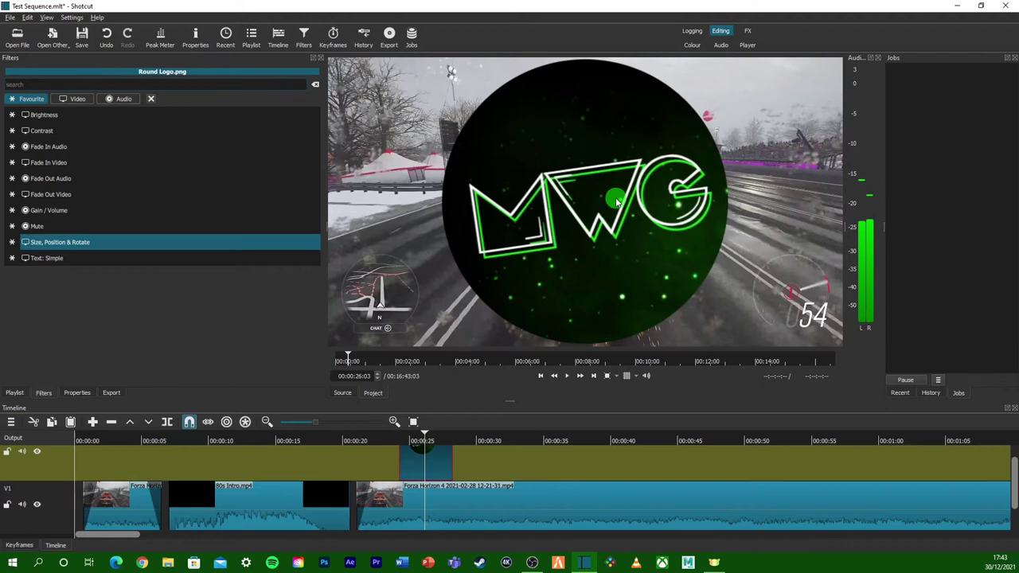
click(75, 165)
Play back the logo's fade-in over the gameplay, starting just before the logo clip.
click(389, 443)
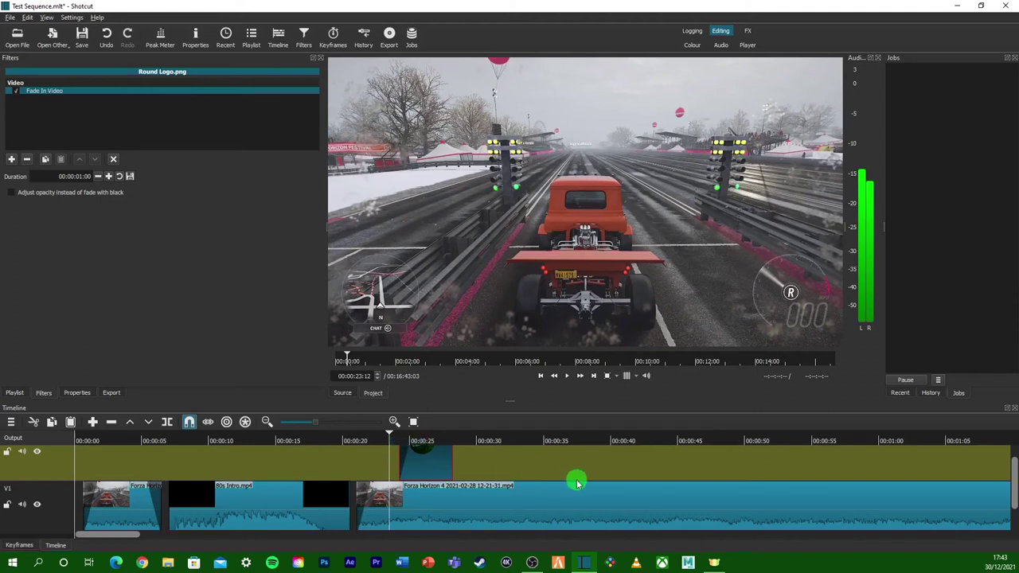
key(space)
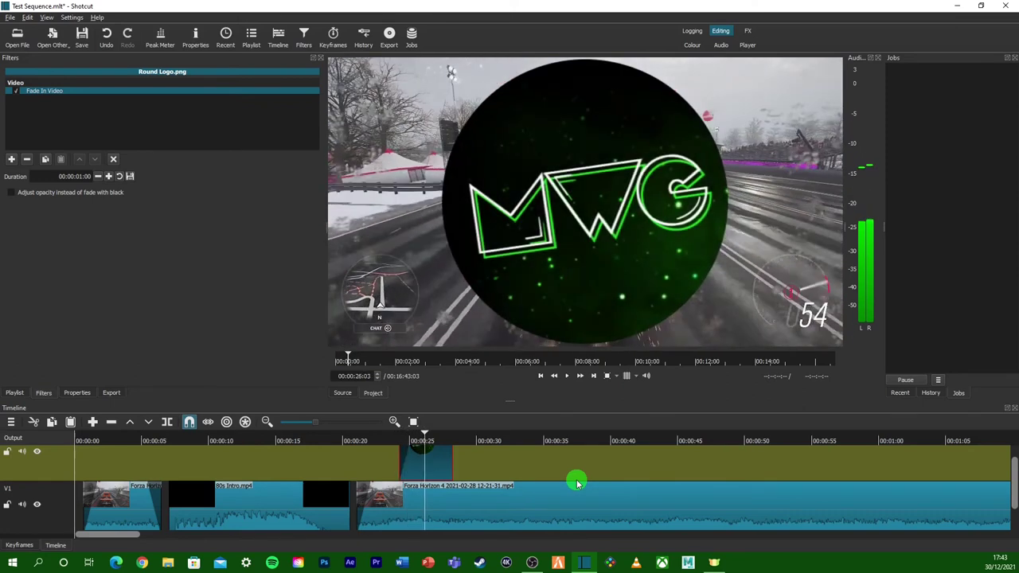
click(402, 441)
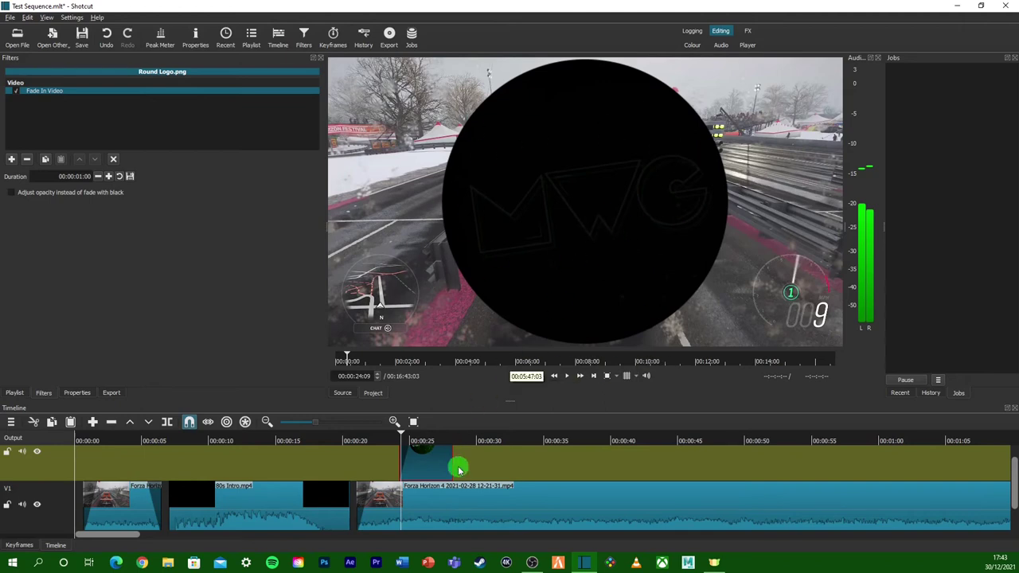
drag(404, 439, 391, 440)
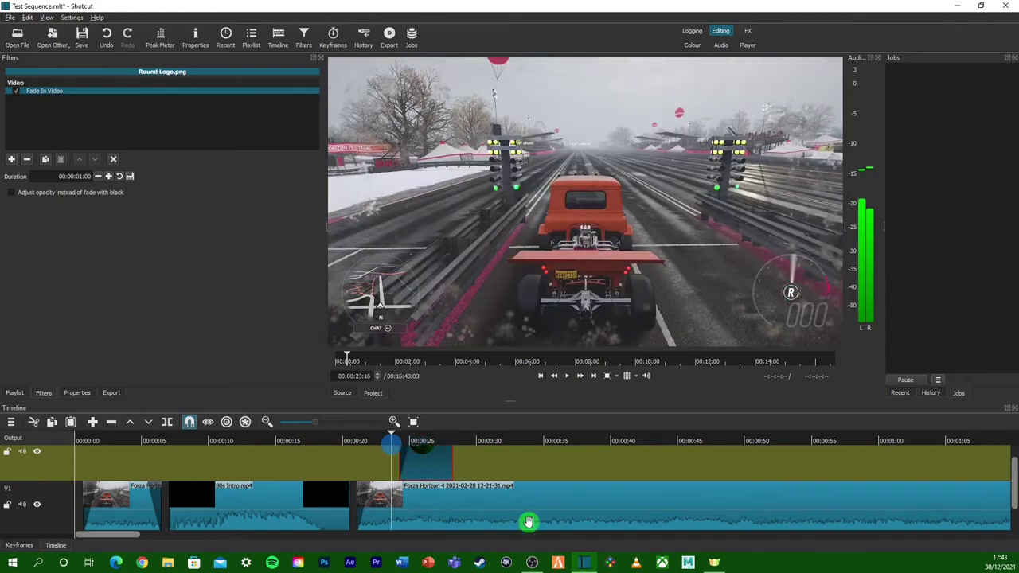
key(space)
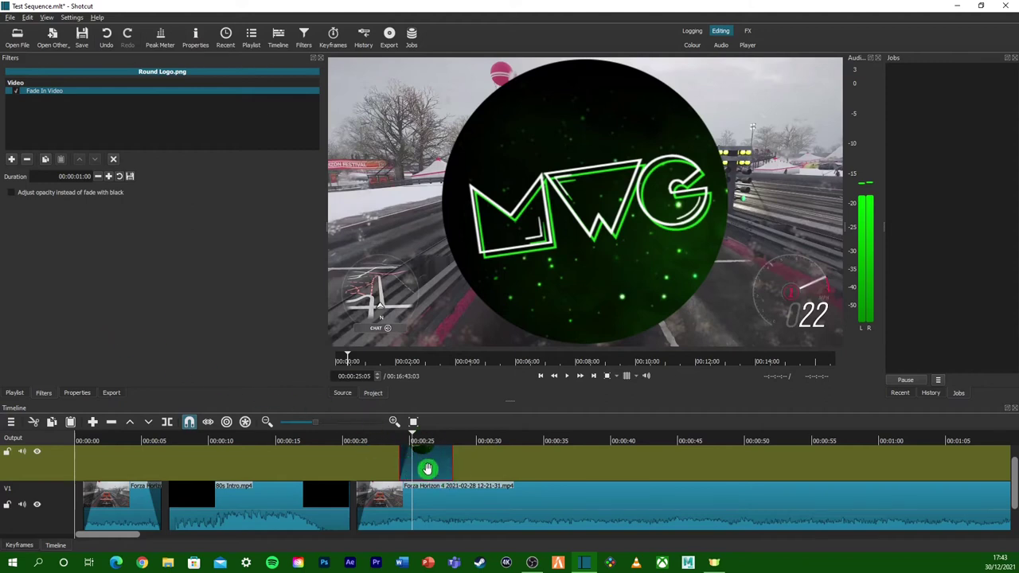
Set the logo's Fade In Video filter to adjust opacity instead of fading with black, and preview the fade.
click(11, 193)
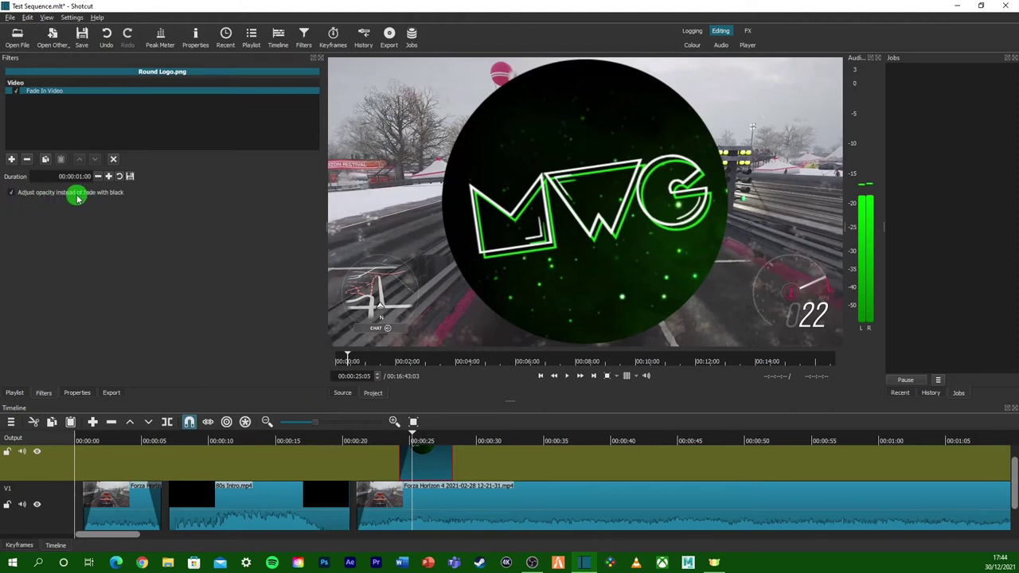
click(387, 440)
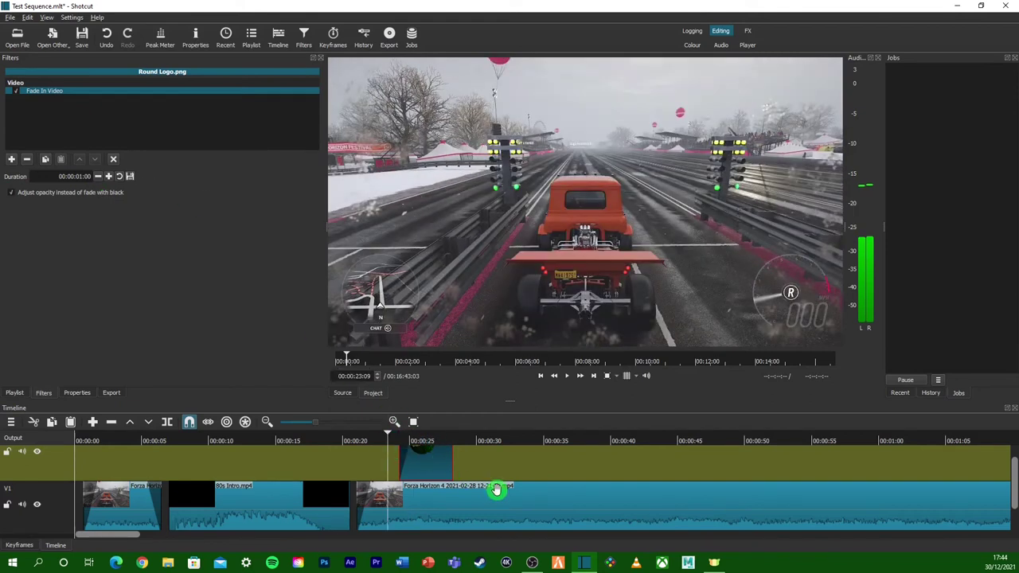
key(space)
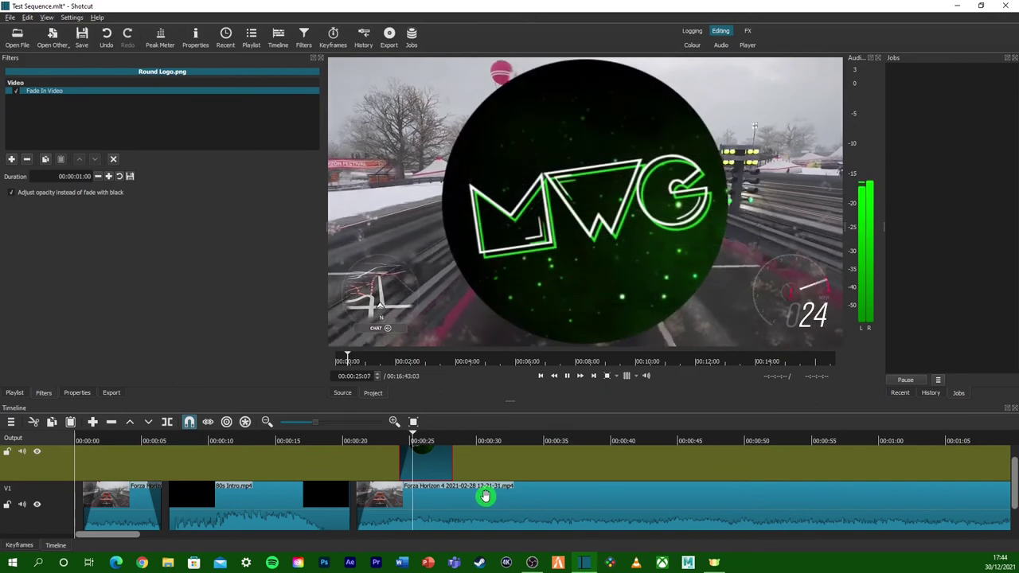
key(space)
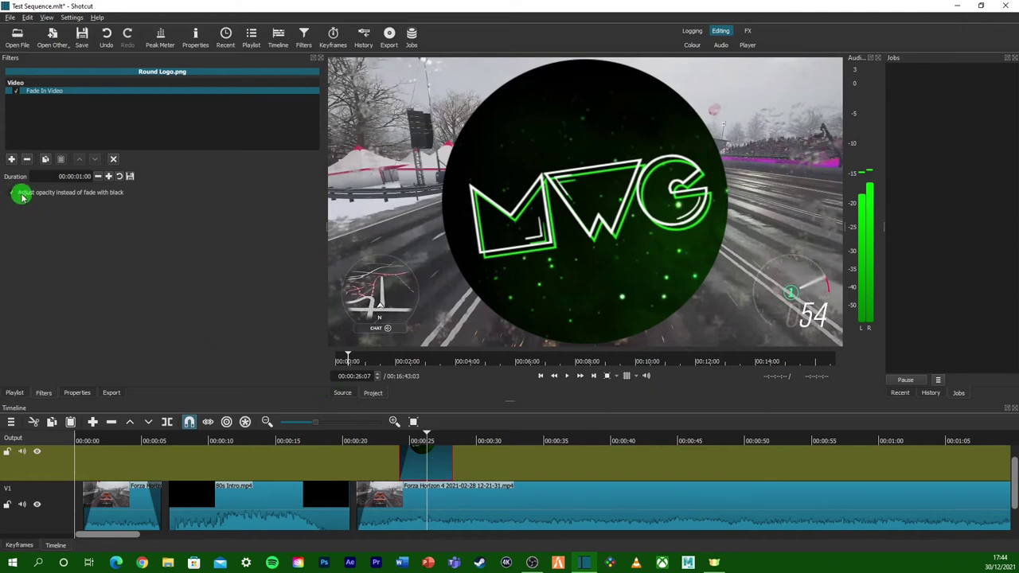
Compare the fade-in of the second Forza clip with the logo's opacity fade by checking their filters and playing both back.
click(355, 441)
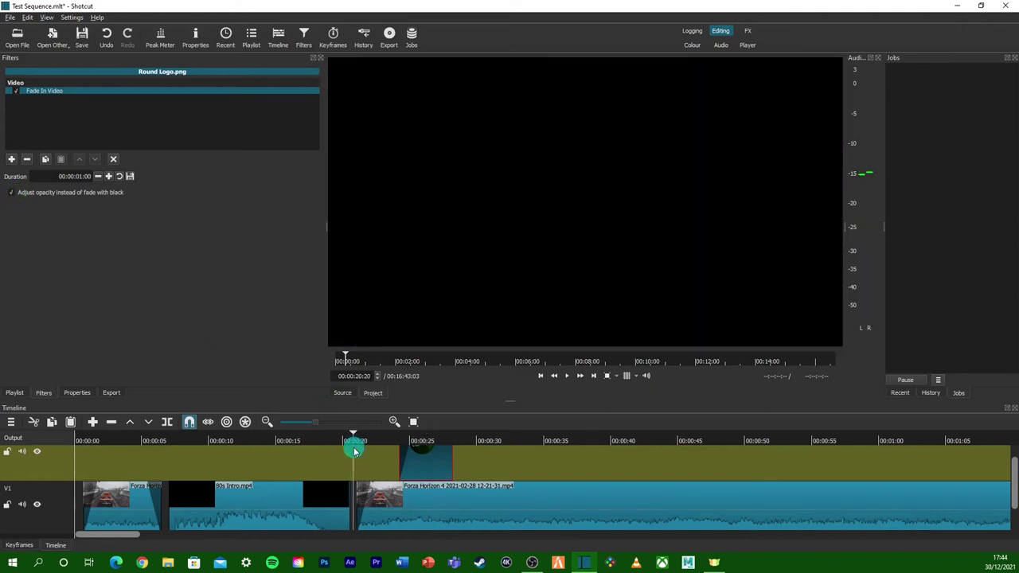
key(space)
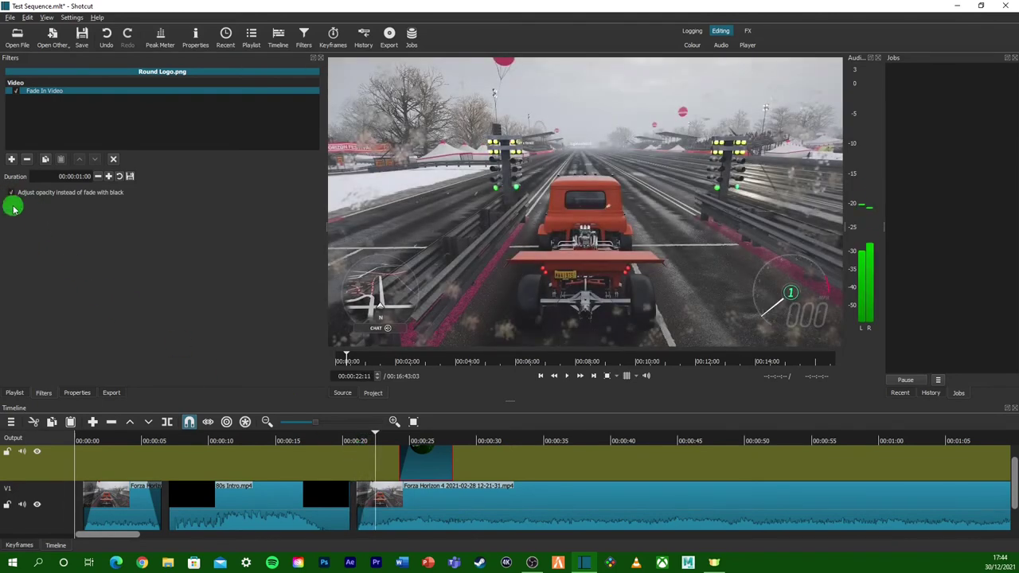
click(370, 496)
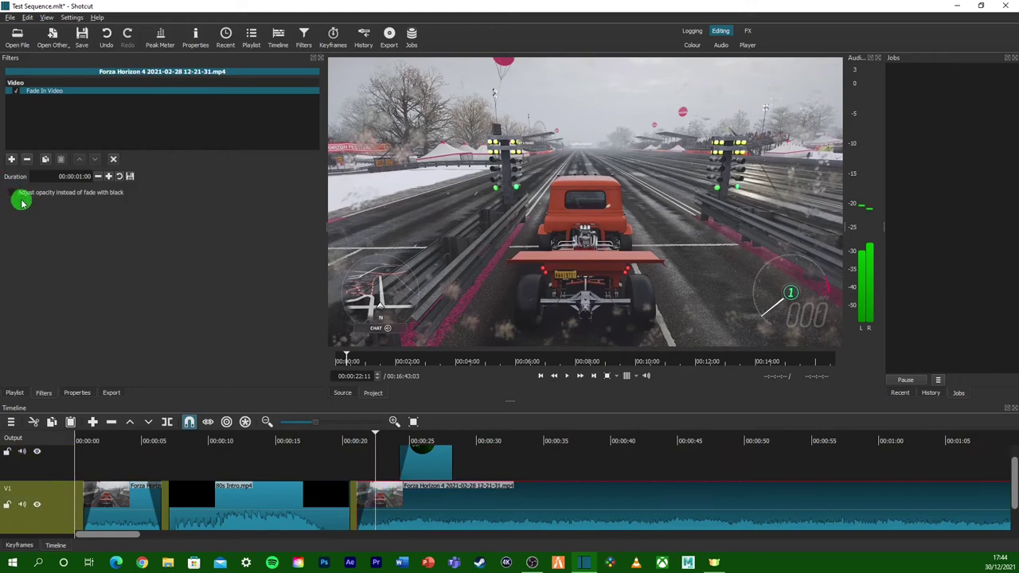
click(422, 454)
click(395, 442)
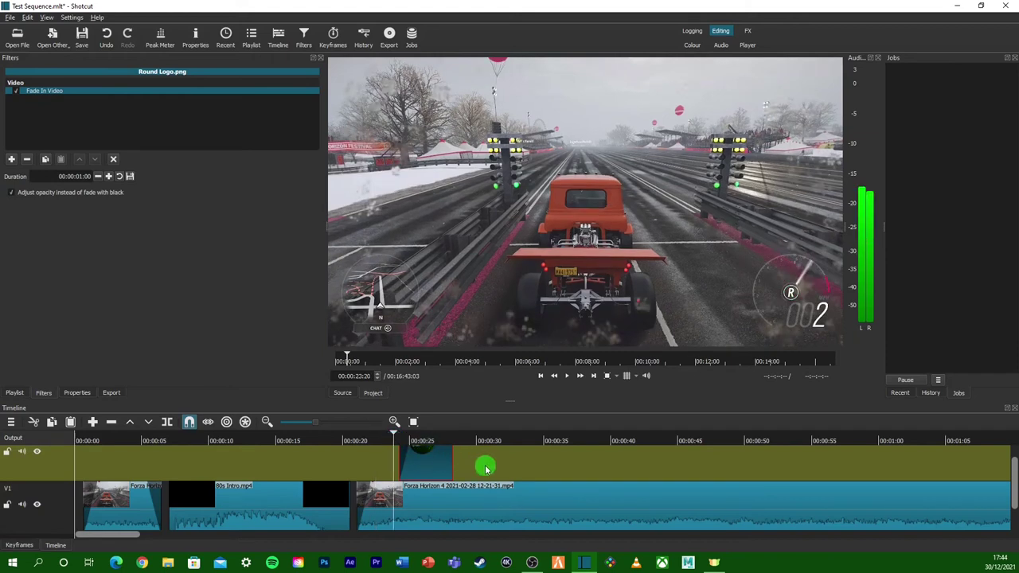
key(space)
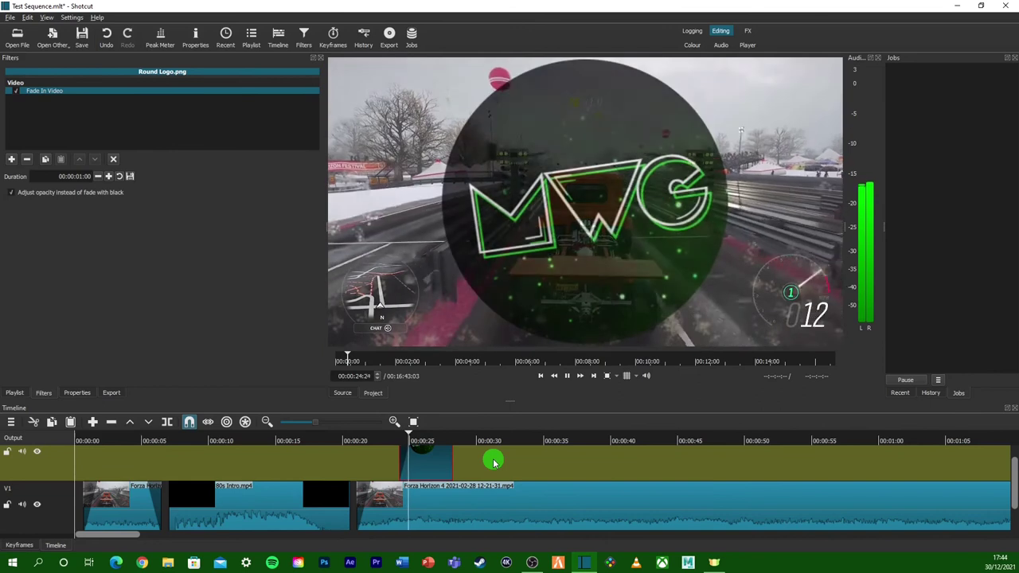
key(space)
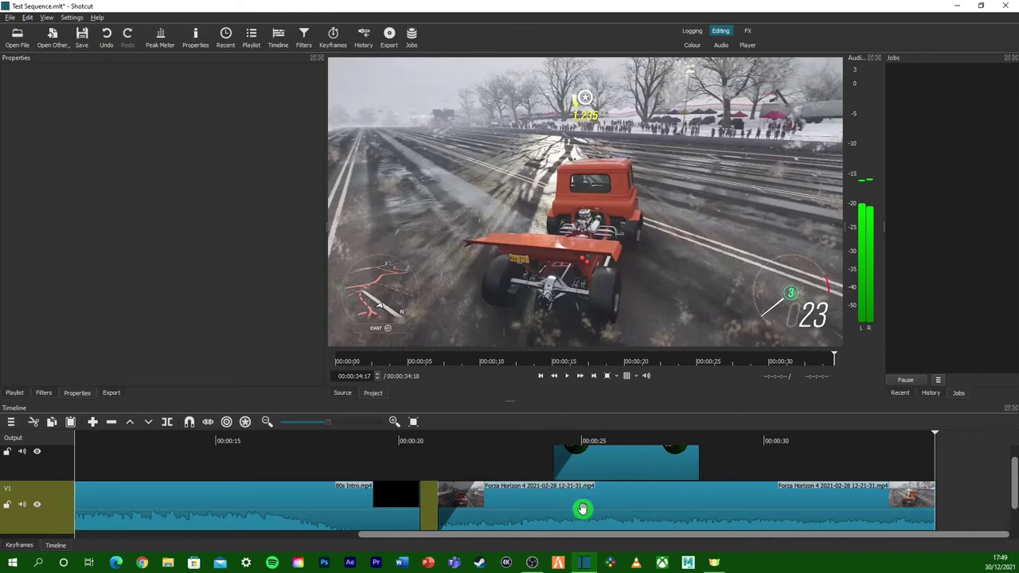
Import Grand Theft Auto V_20210723124959.mp4 from the Videos folder and place it on V1 just after the last Forza clip.
click(532, 503)
click(18, 36)
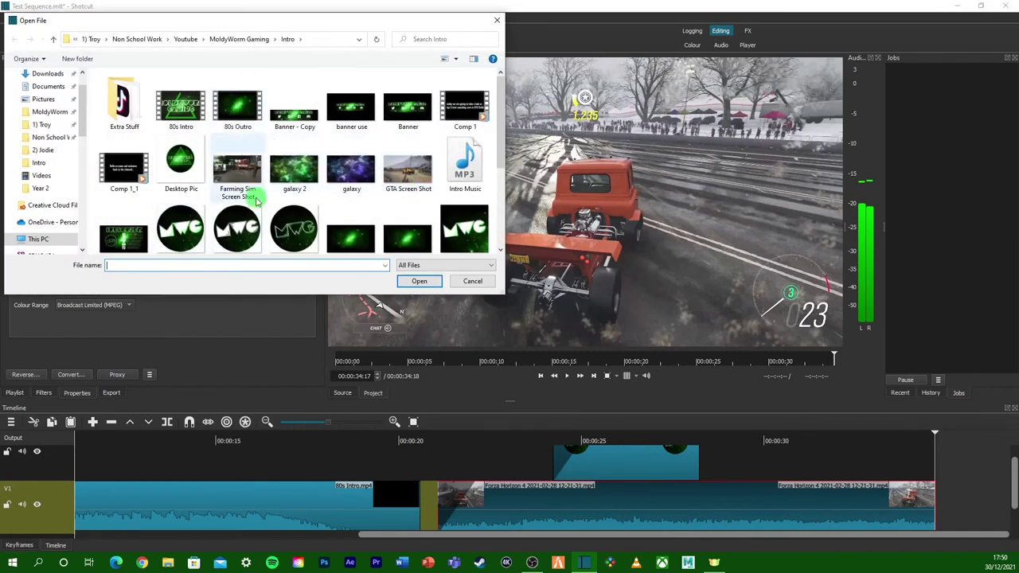
scroll(351, 172, down, 1)
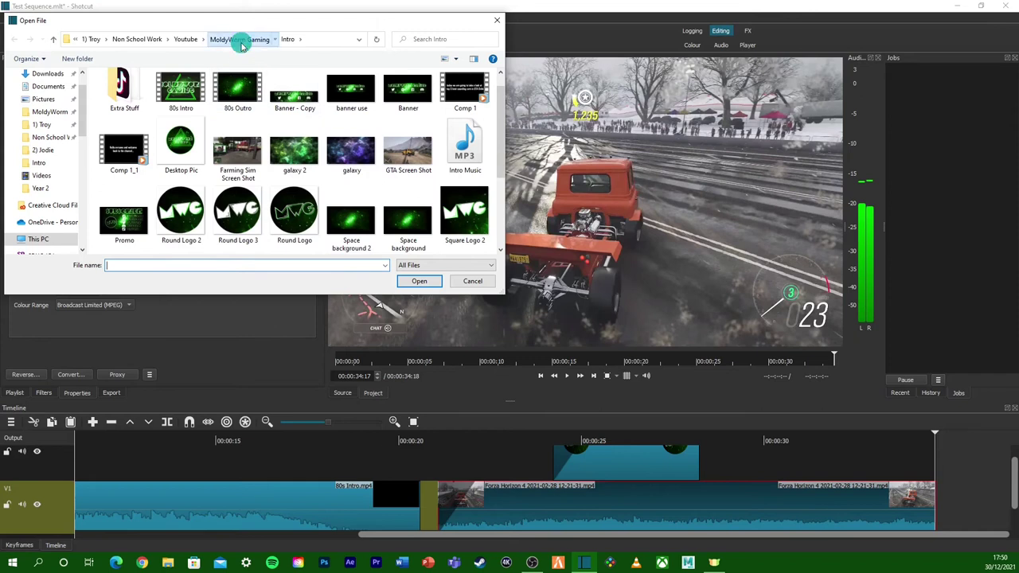
click(242, 45)
scroll(273, 171, down, 1)
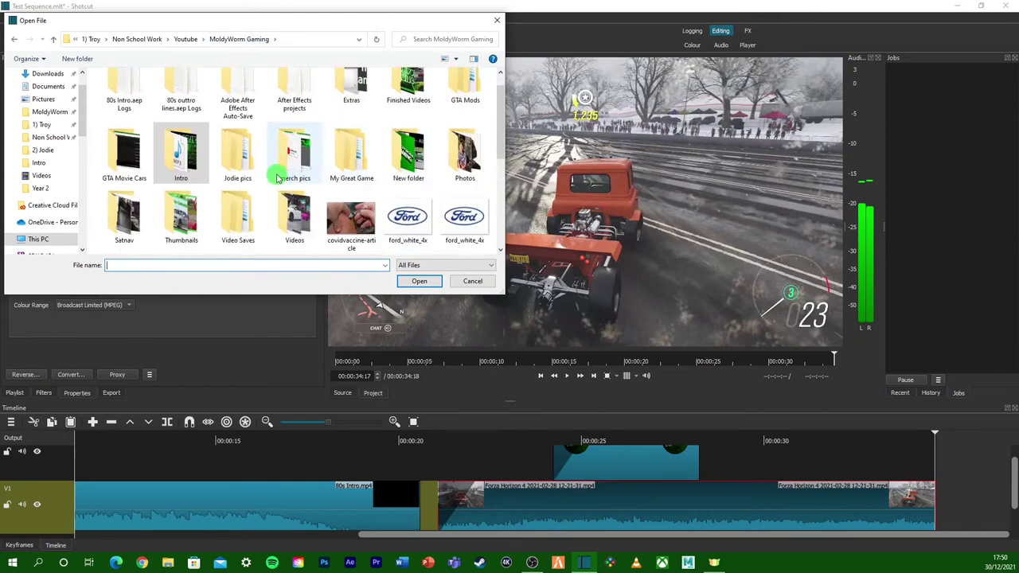
double_click(295, 223)
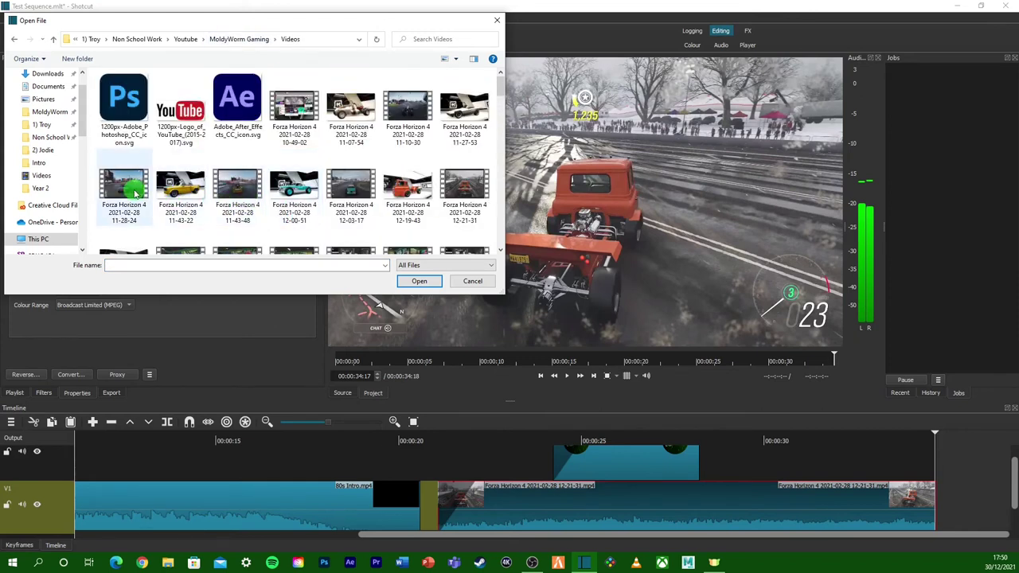
scroll(352, 234, down, 3)
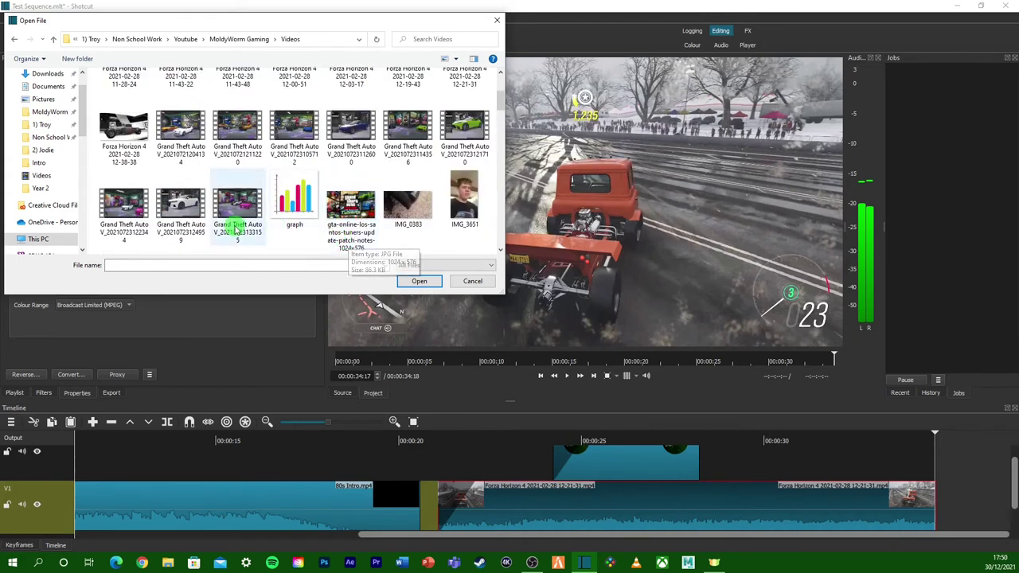
double_click(191, 205)
click(580, 375)
drag(592, 246, 942, 497)
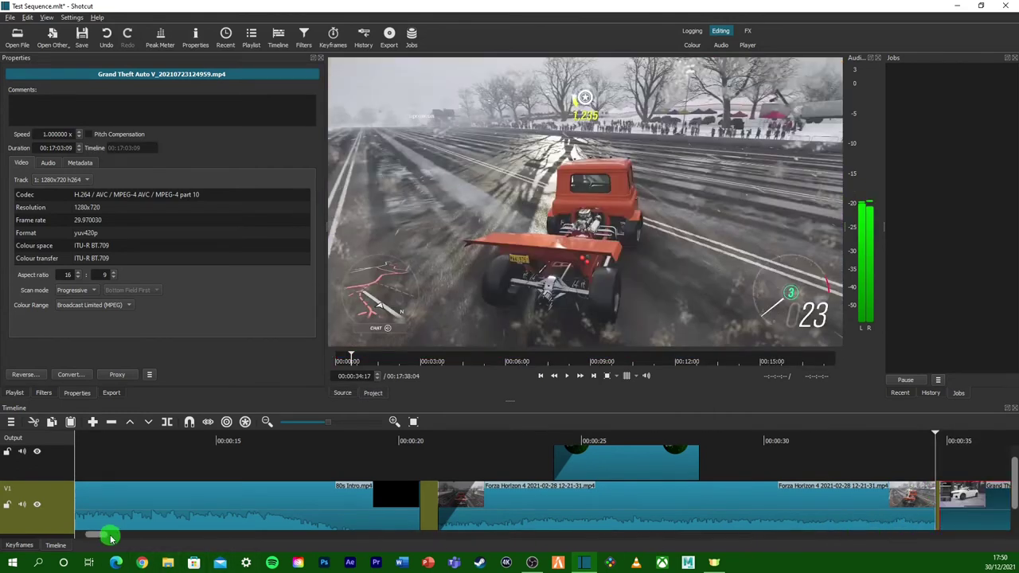
With snapping on, move the Grand Theft Auto clip against the end of the Forza clip and place the playhead just before the join.
scroll(103, 537, right, 5)
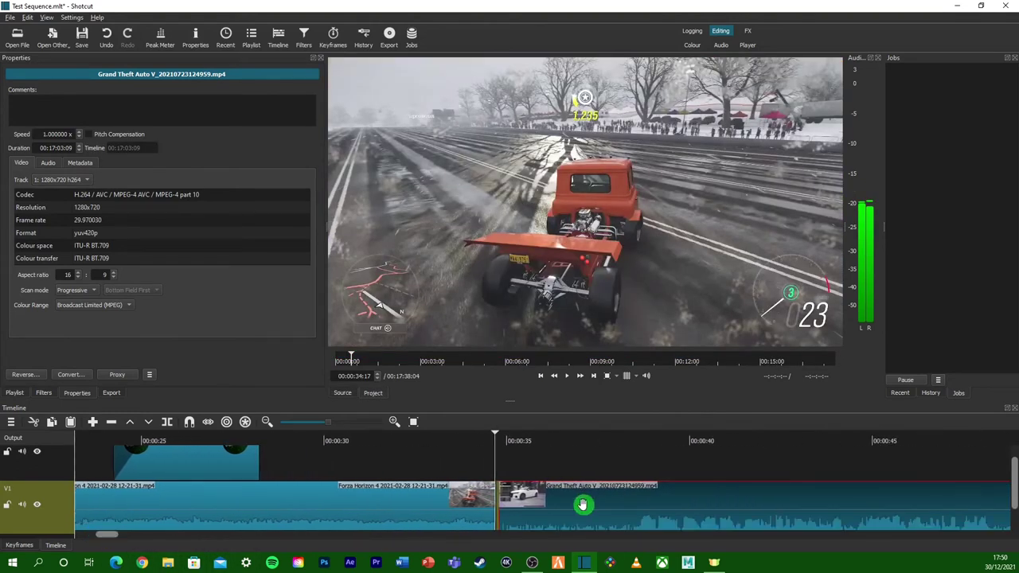
mouse_move(583, 504)
mouse_down()
mouse_move(569, 507)
mouse_move(568, 496)
mouse_up()
click(235, 443)
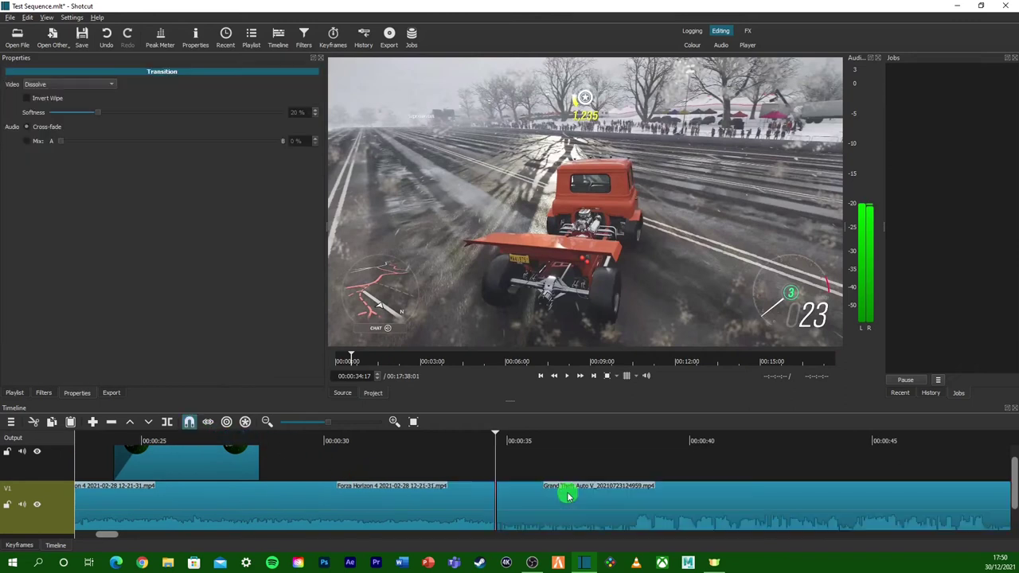
click(471, 444)
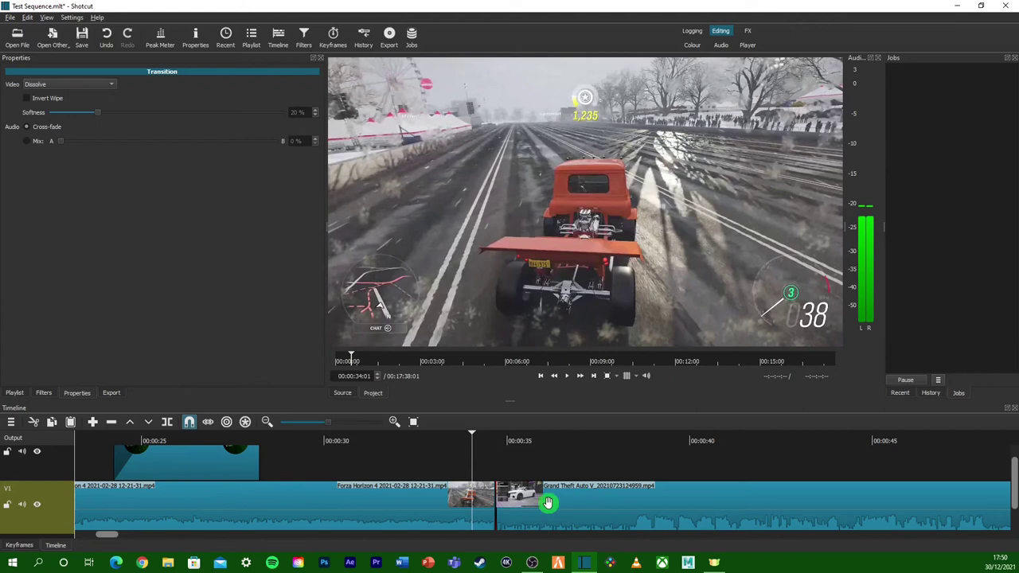
Play back the plain cut between the last Forza clip and the Grand Theft Auto clip on V1.
key(space)
click(473, 443)
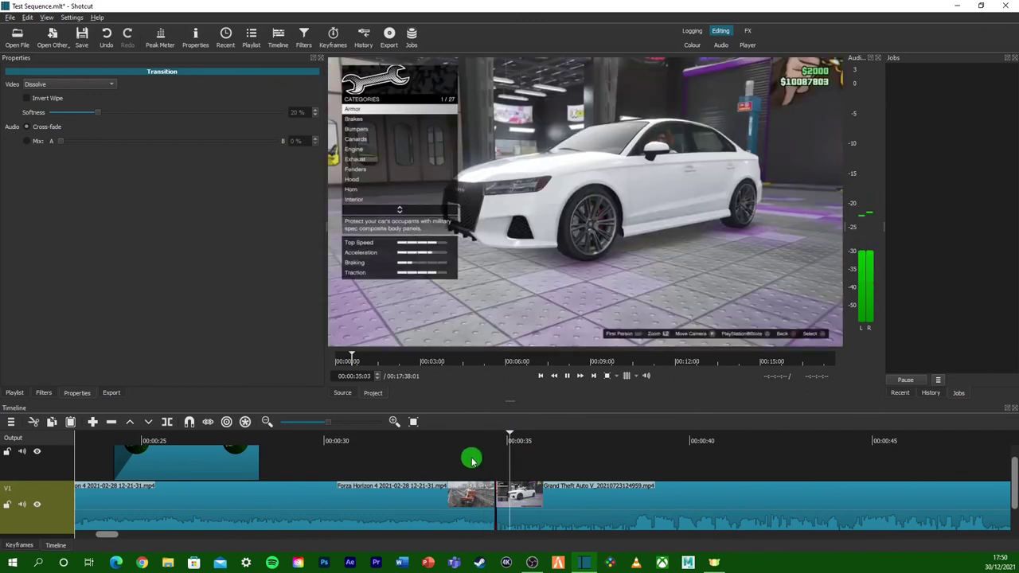
click(470, 460)
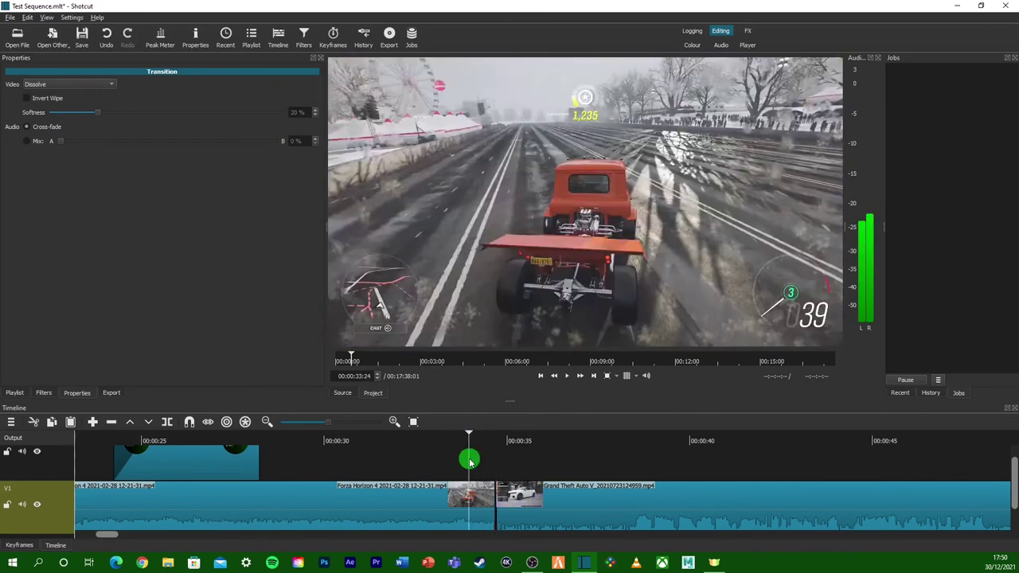
key(space)
key(space)
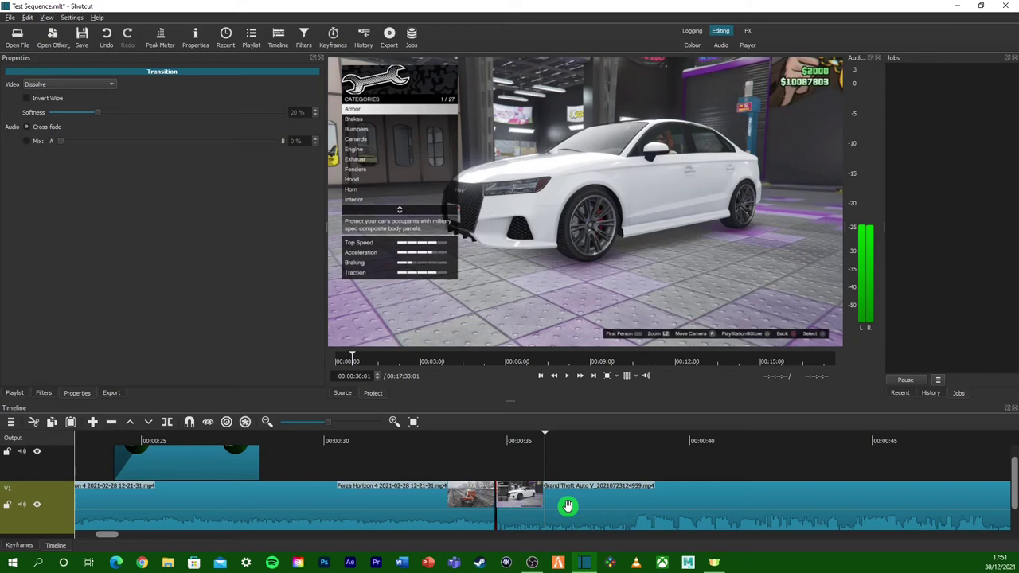
Overlap the Grand Theft Auto clip onto the Forza clip's end to create a transition, keeping it between the clips on V1, and turn snapping on.
mouse_move(568, 505)
mouse_down()
mouse_move(690, 503)
mouse_move(382, 517)
mouse_move(239, 503)
mouse_move(484, 513)
mouse_move(330, 498)
mouse_move(405, 528)
mouse_move(956, 521)
mouse_move(542, 507)
mouse_move(366, 521)
mouse_move(639, 528)
mouse_move(610, 525)
mouse_move(605, 505)
mouse_move(587, 507)
mouse_up()
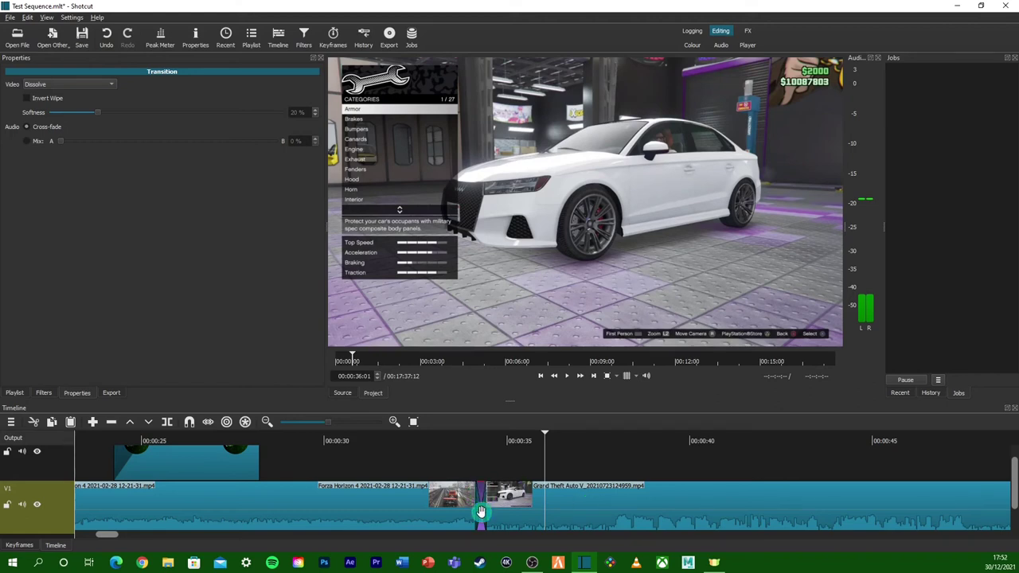
drag(481, 512, 562, 503)
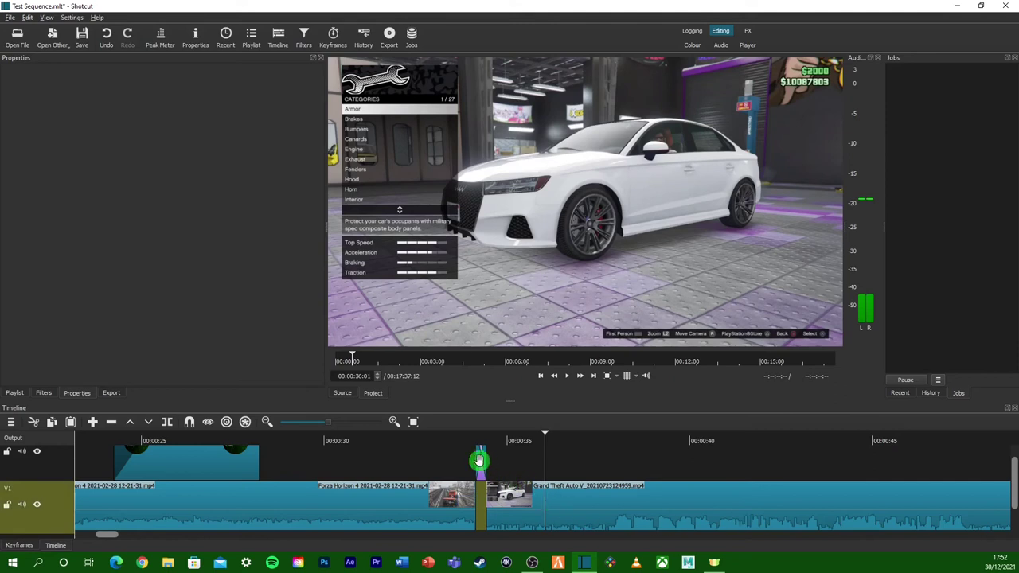
drag(479, 461, 480, 462)
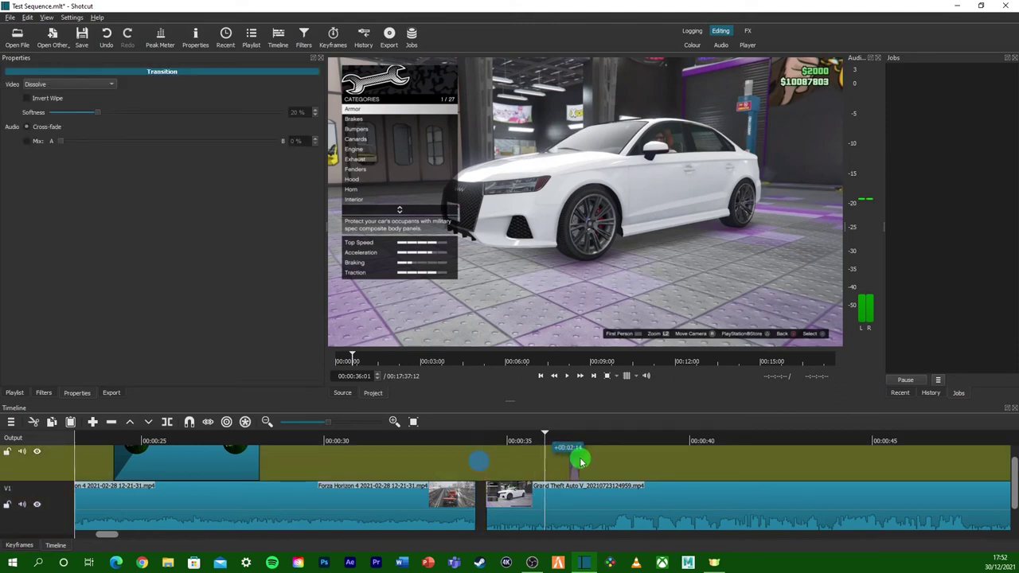
drag(575, 462, 458, 440)
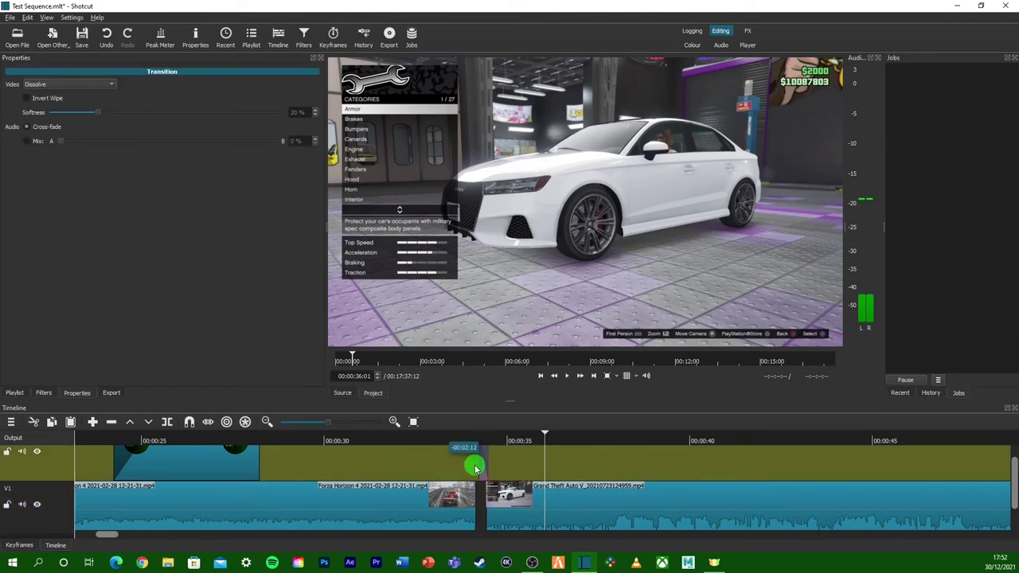
click(280, 480)
click(189, 422)
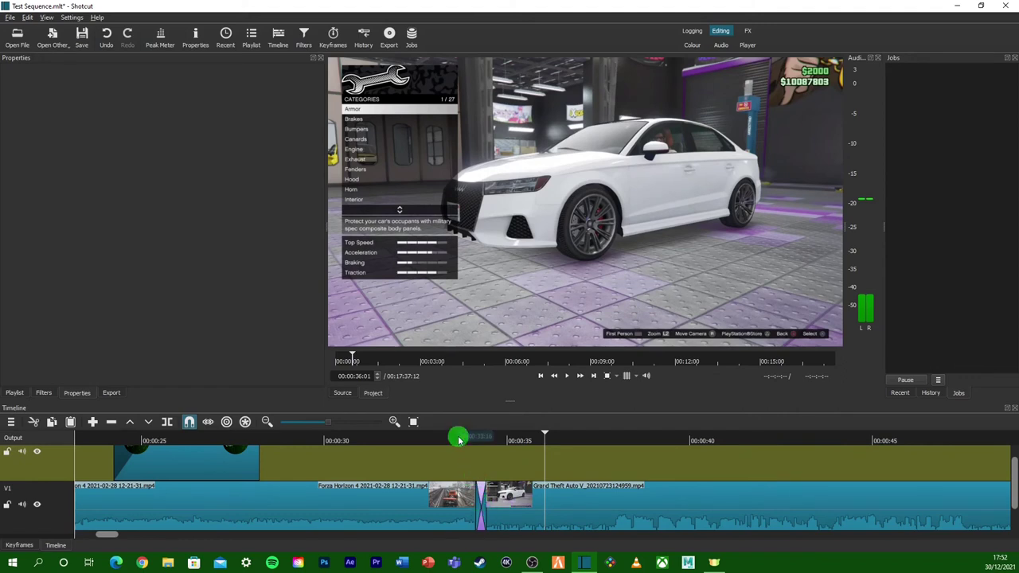
Play back the dissolve transition between the Forza and Grand Theft Auto clips twice from about 00:00:33:16.
click(458, 440)
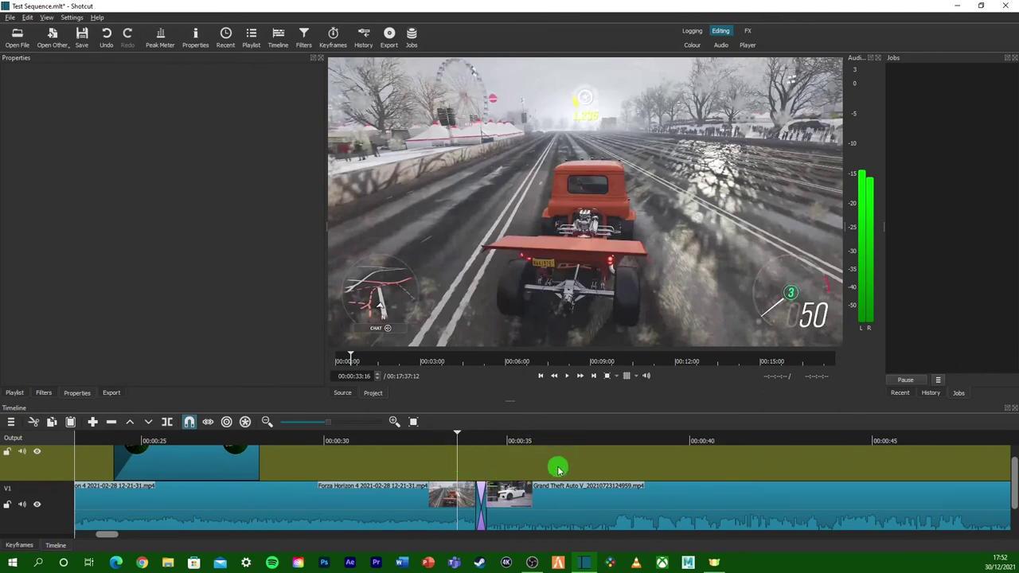
key(space)
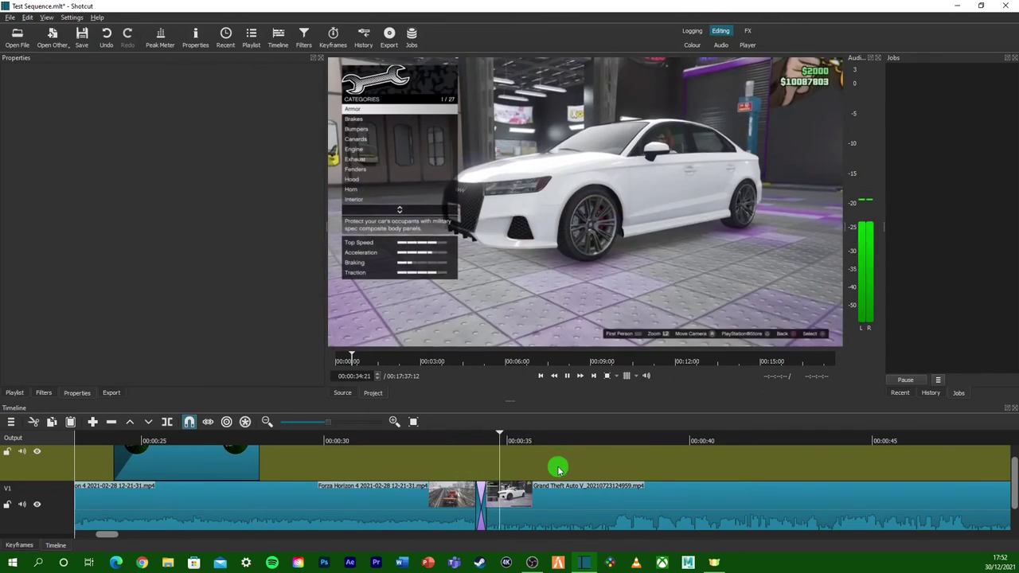
click(458, 440)
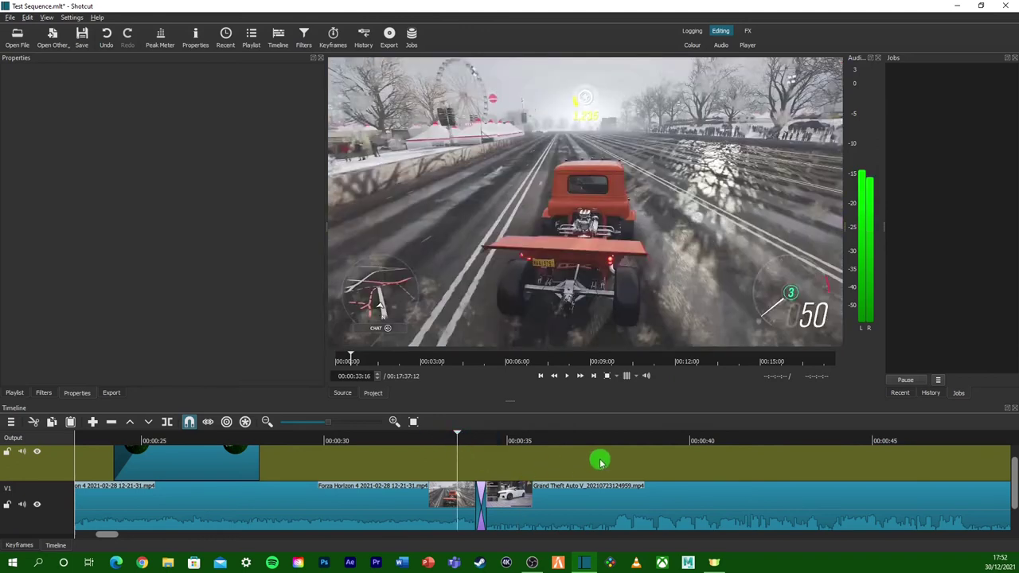
key(space)
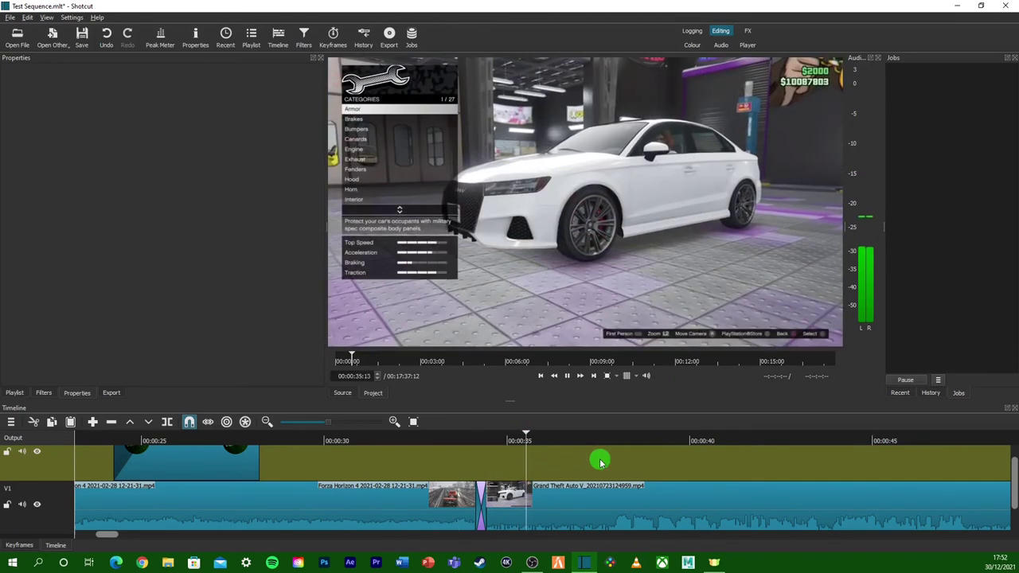
key(space)
Set the video type of the Forza to Grand Theft Auto transition to Bar Horizontal and preview it.
click(476, 500)
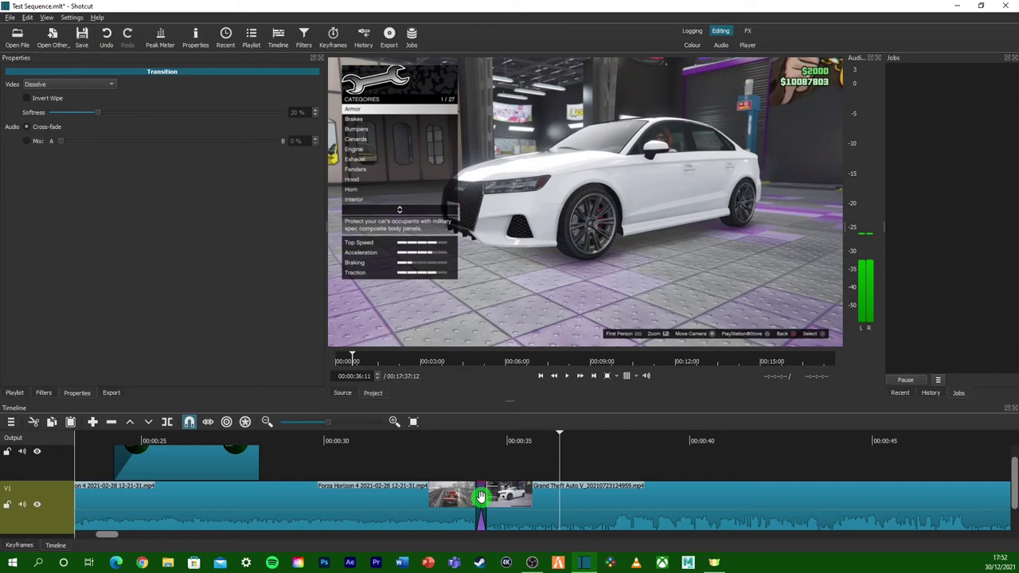
mouse_move(481, 497)
mouse_down()
mouse_move(496, 492)
mouse_move(492, 505)
mouse_move(479, 502)
mouse_move(121, 227)
mouse_move(45, 89)
mouse_up()
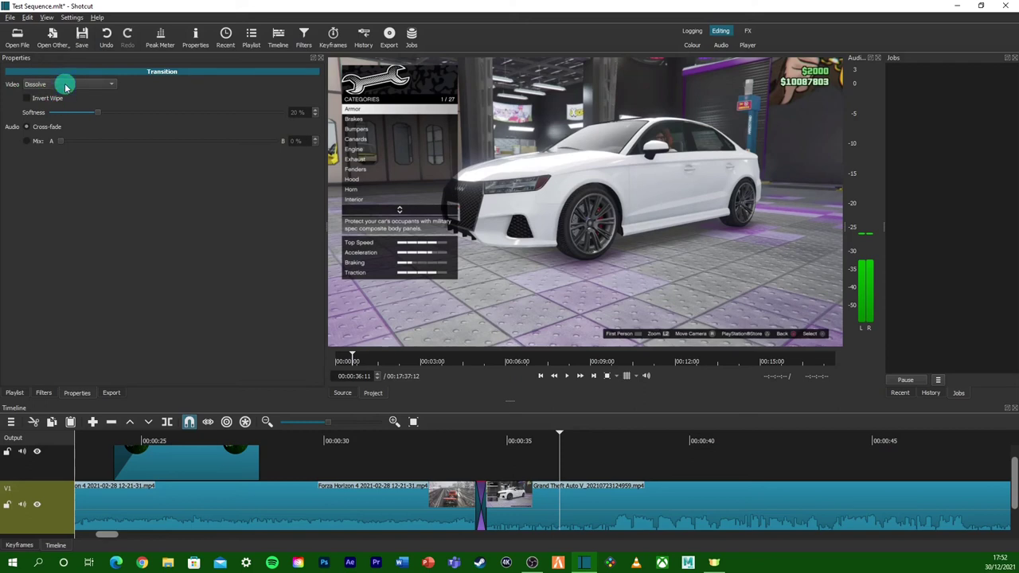
click(65, 87)
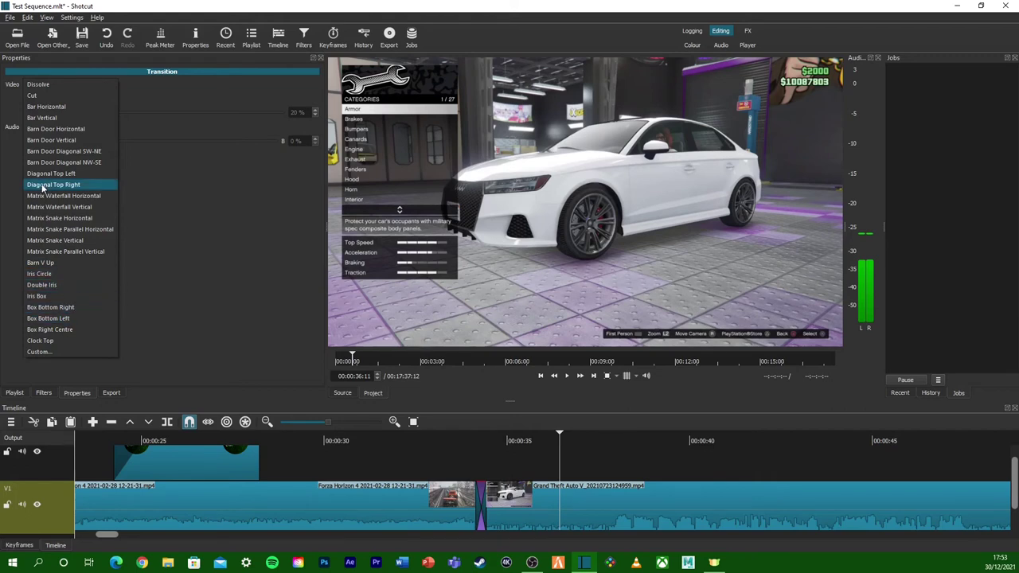
click(48, 359)
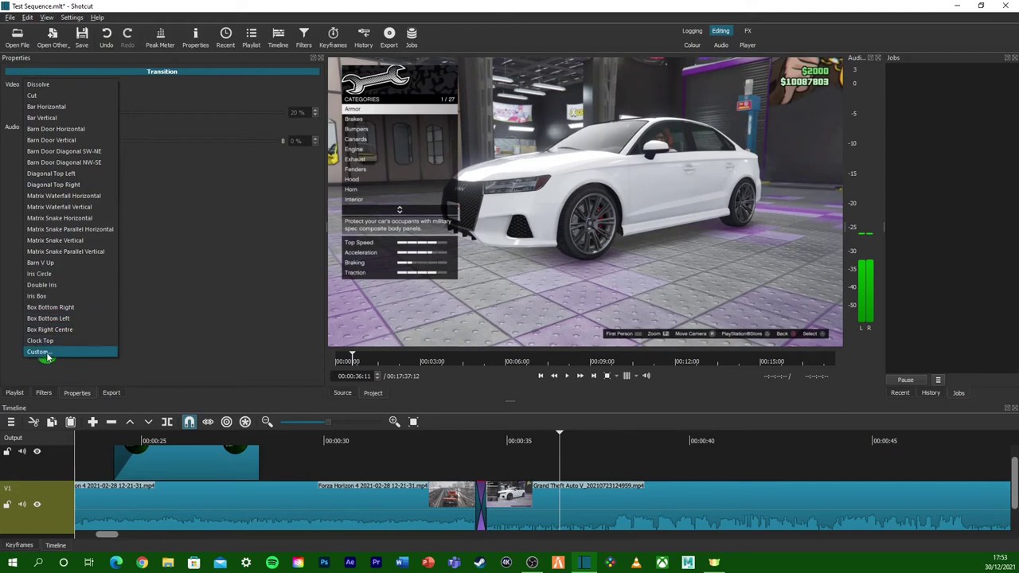
click(61, 107)
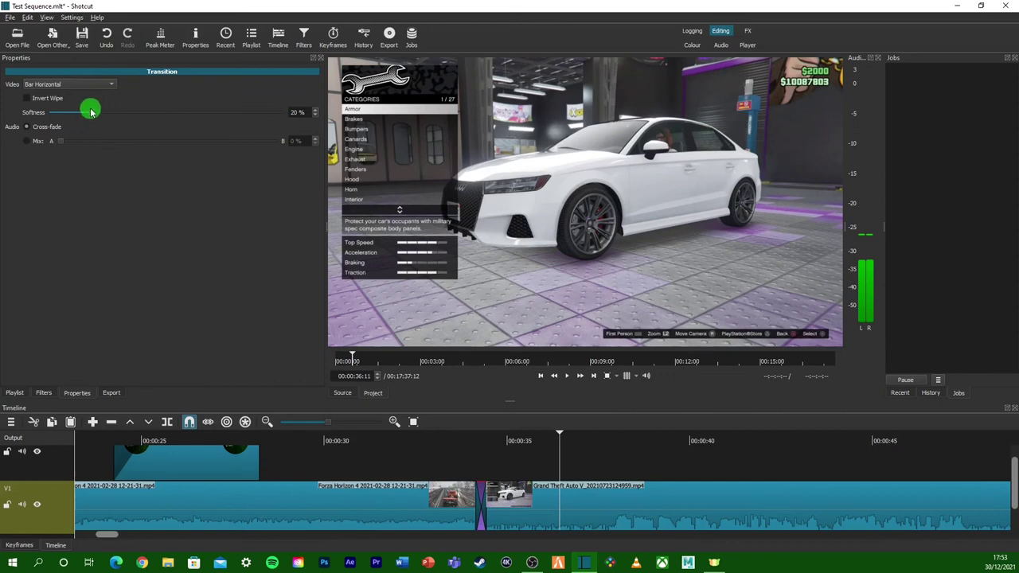
drag(89, 117, 106, 117)
click(459, 447)
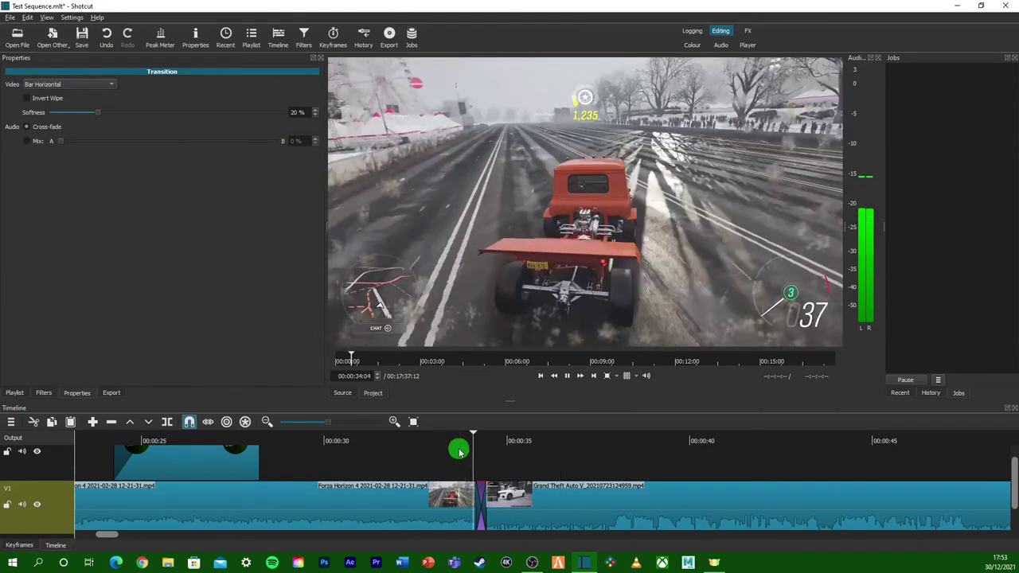
key(space)
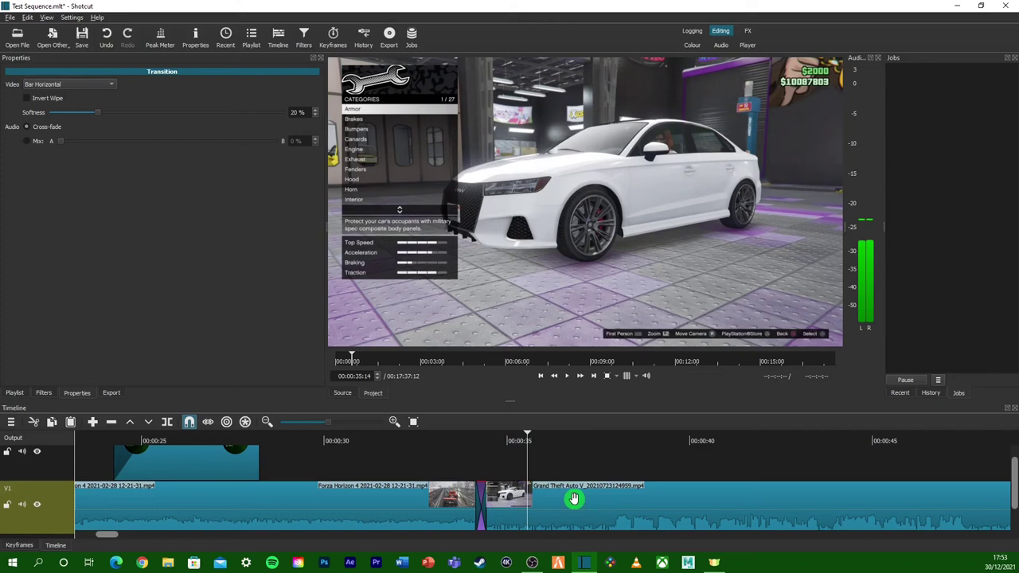
Split the Grand Theft Auto clip on V1 at 00:00:40:08.
click(702, 440)
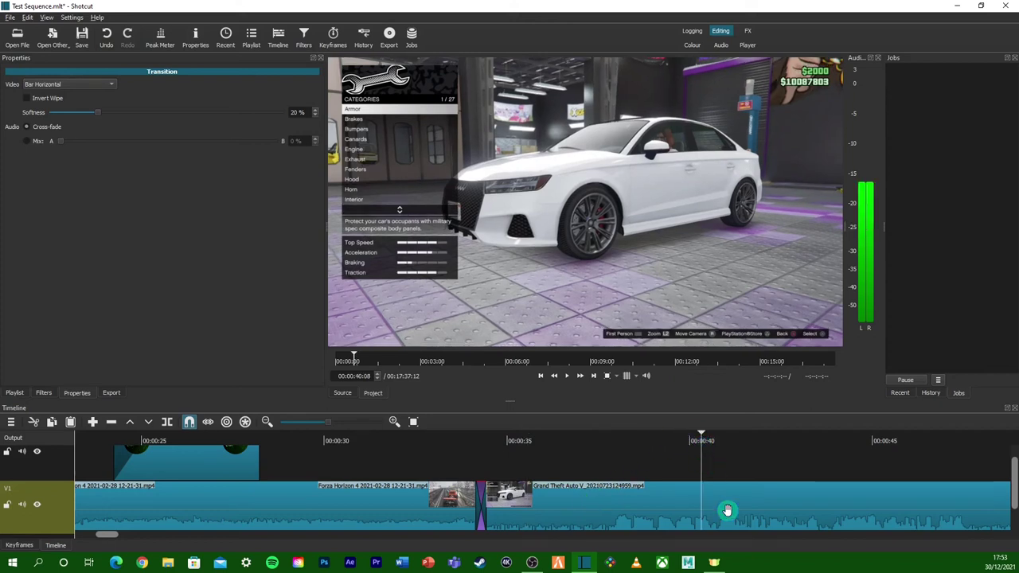
click(728, 511)
key(s)
Try a longer transition by overlapping the two Grand Theft Auto pieces, preview it, and undo the overlap.
drag(728, 511, 690, 503)
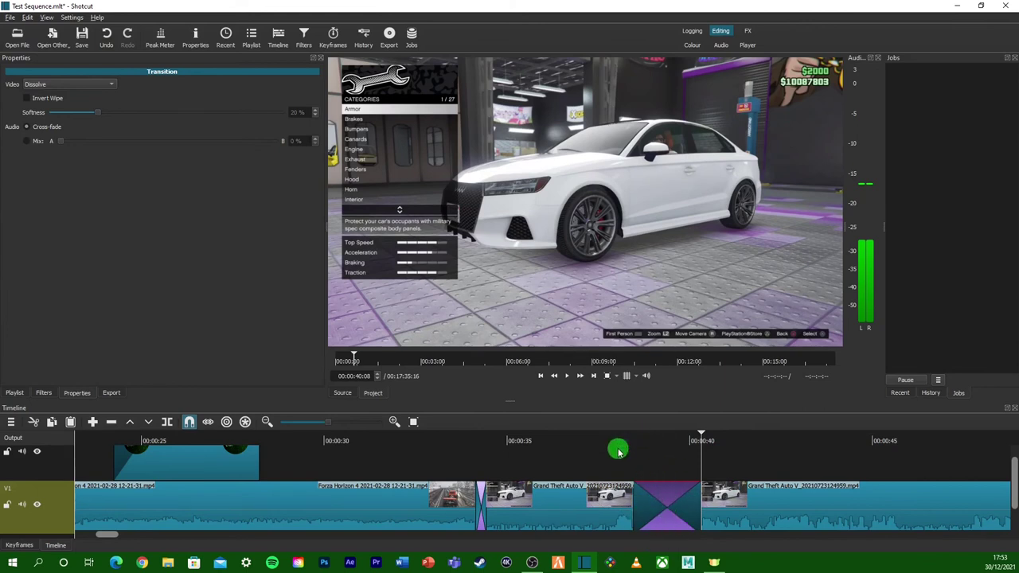
click(618, 454)
key(space)
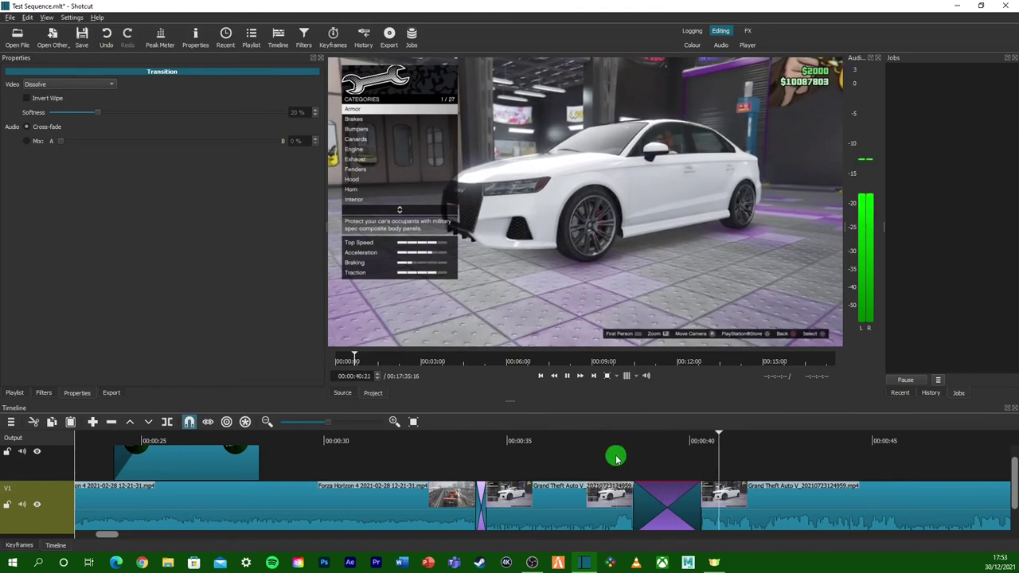
key(space)
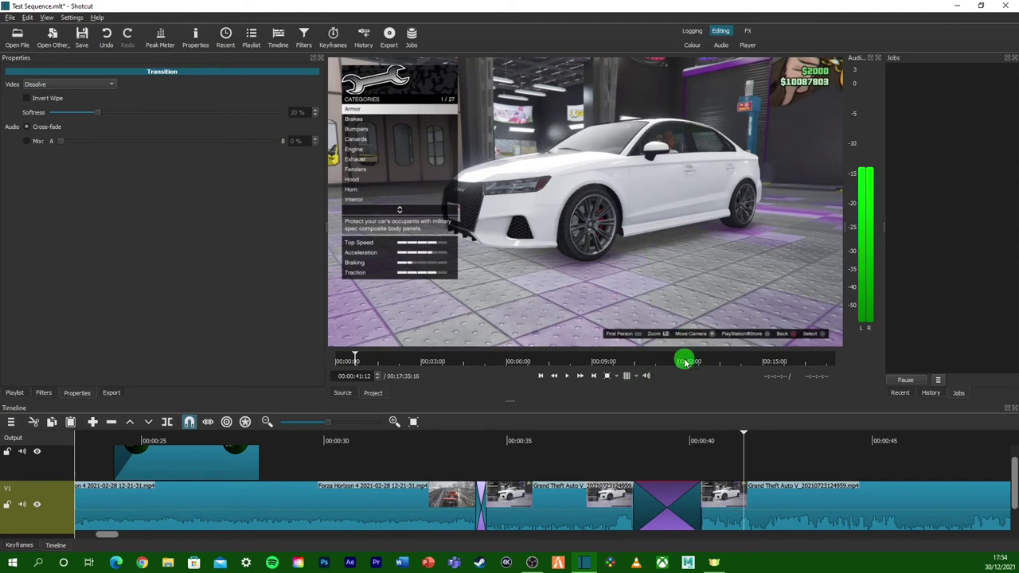
key(ctrl+z)
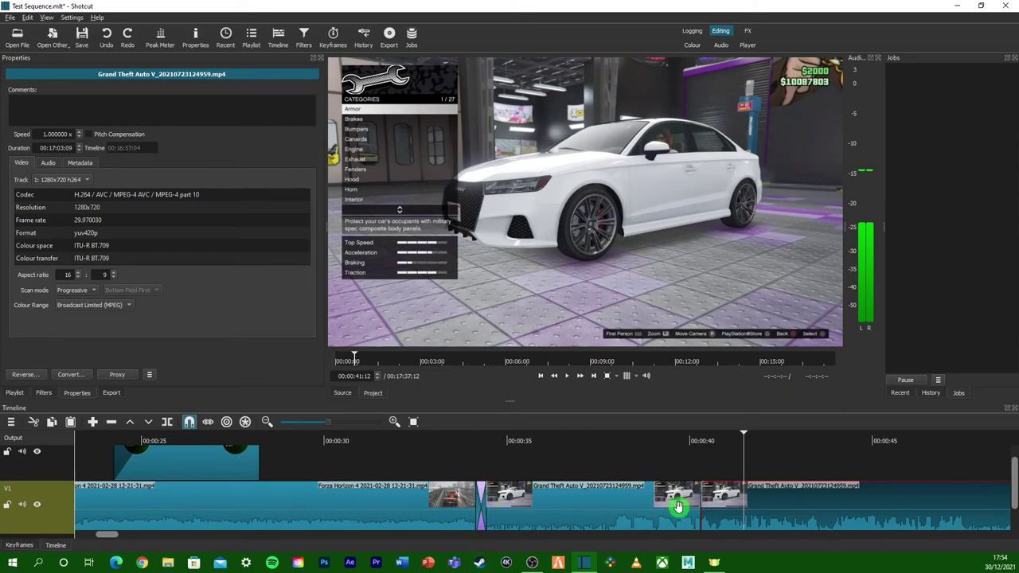
With the playhead inside the Bar Horizontal transition at 00:00:34:06, compare soft and hard wipe edges and leave its softness at 0 %.
click(482, 500)
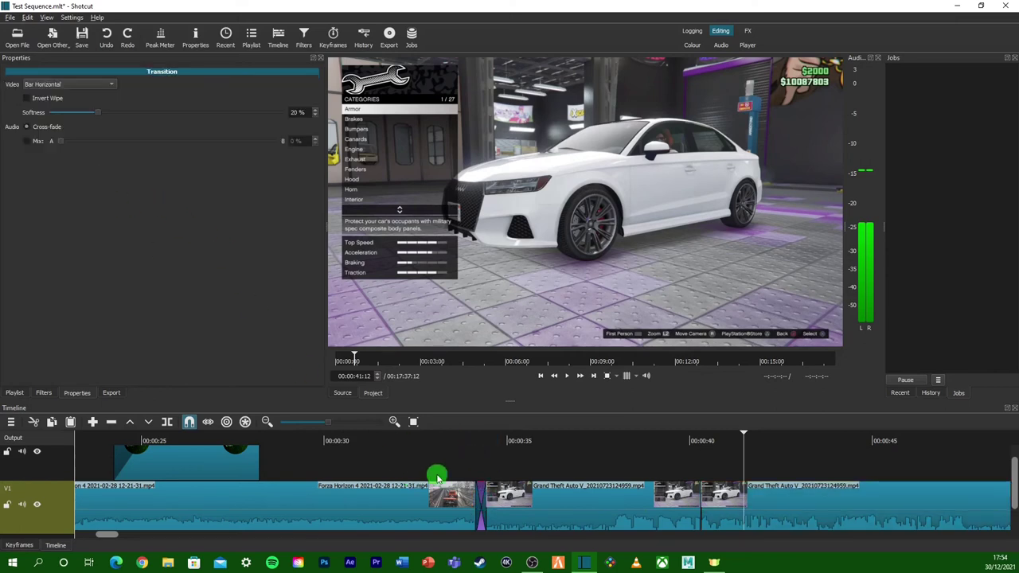
drag(460, 456, 480, 449)
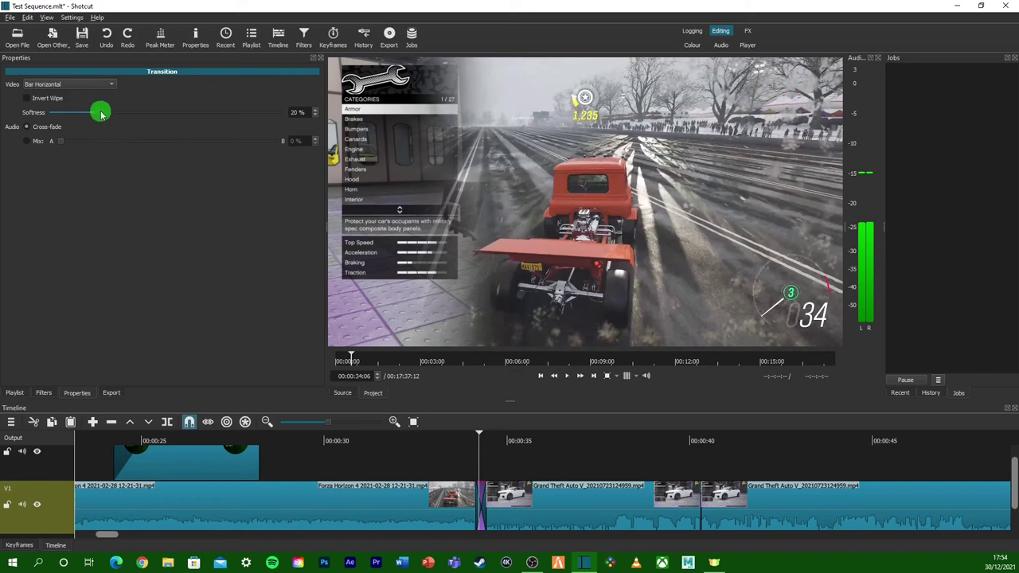
drag(94, 116, 53, 115)
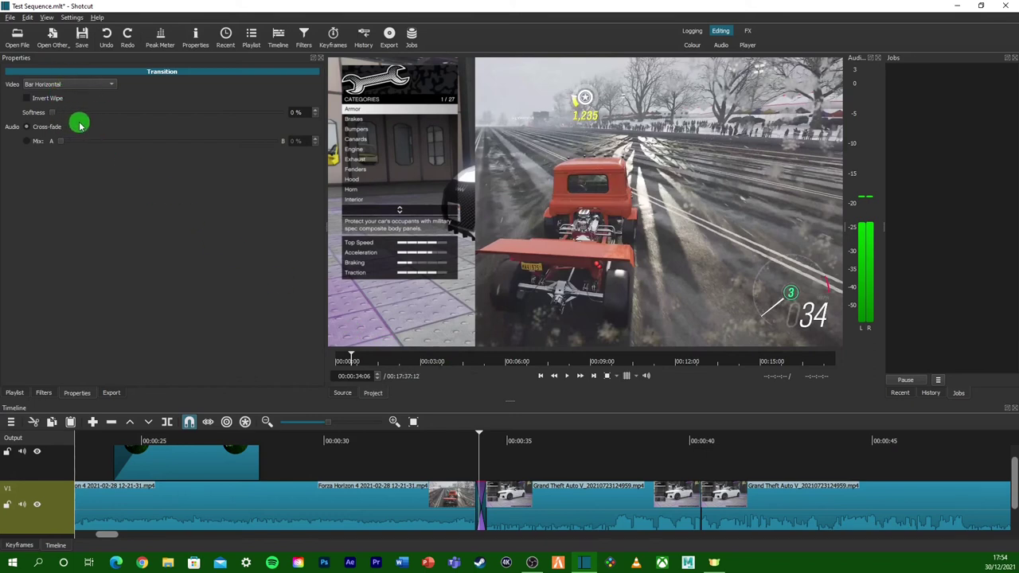
drag(52, 113, 130, 113)
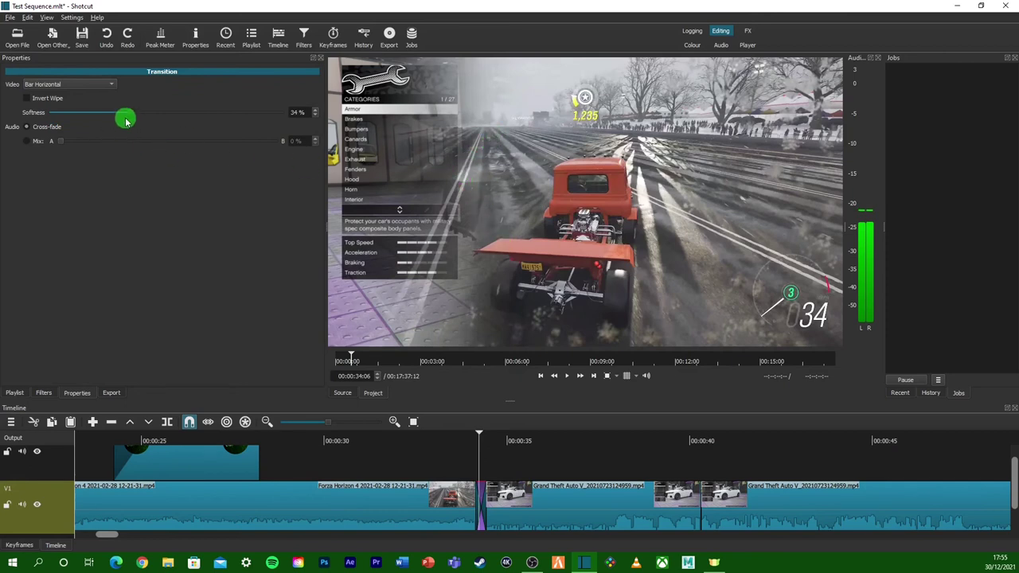
drag(133, 117, 39, 114)
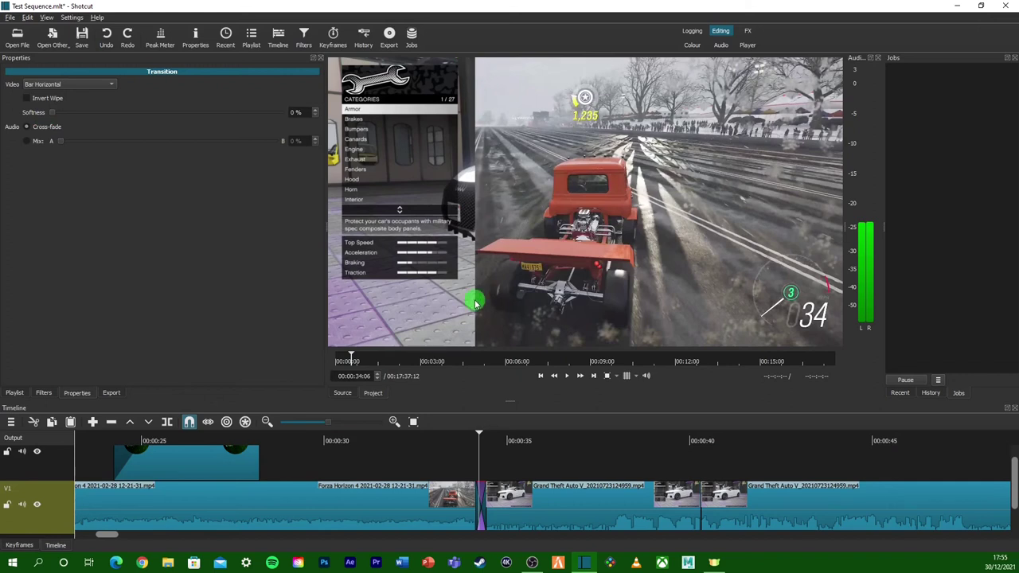
Play back the hard-edged Bar Horizontal transition several times and inspect its wipe edge at 00:00:34:08.
click(456, 440)
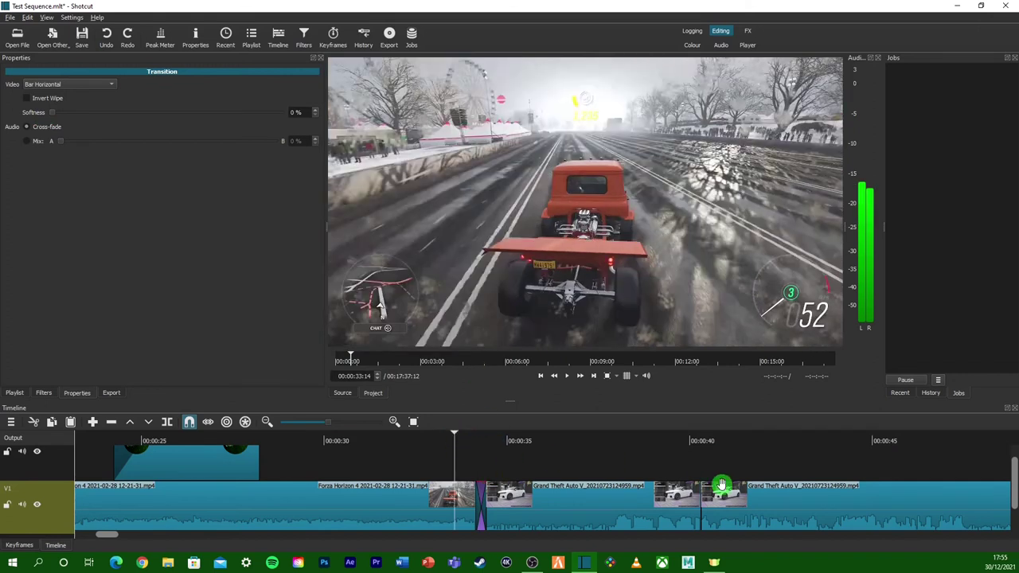
key(space)
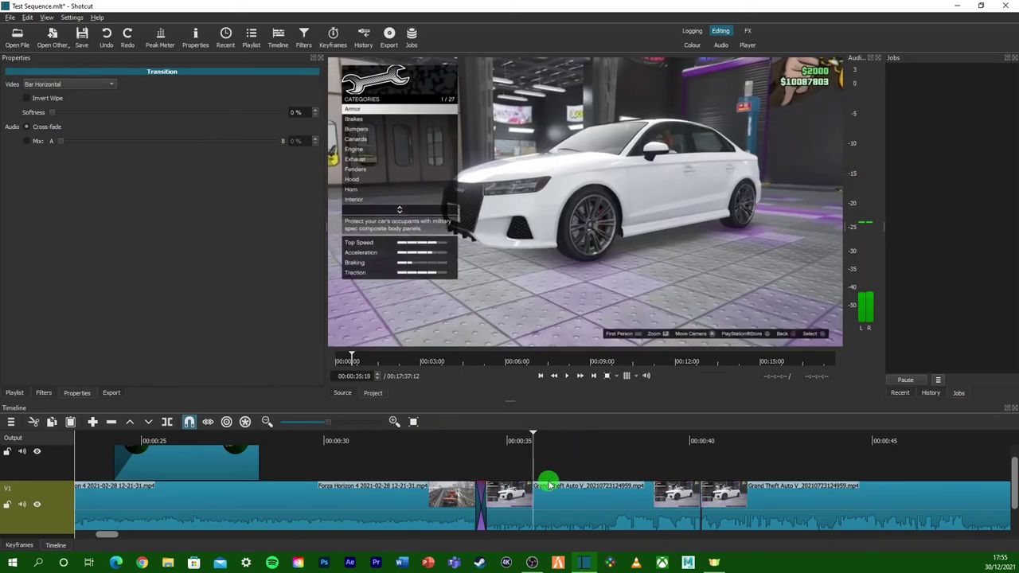
click(430, 451)
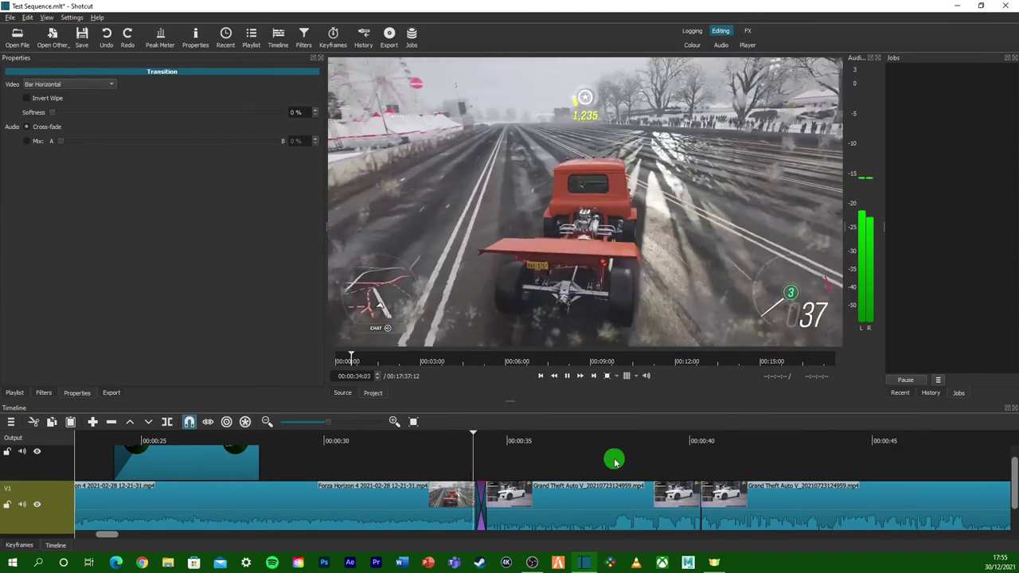
key(space)
click(452, 453)
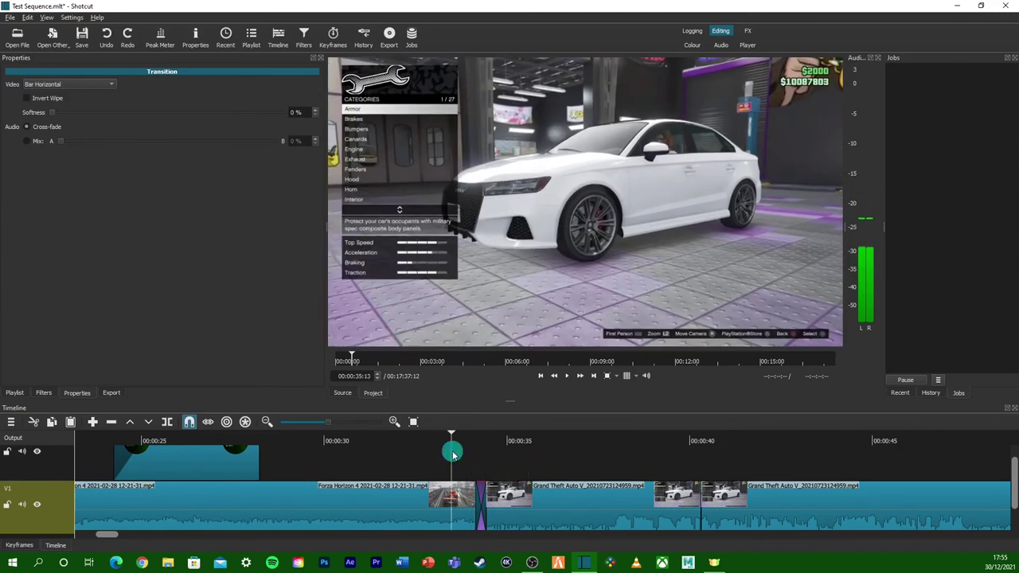
key(space)
key(space)
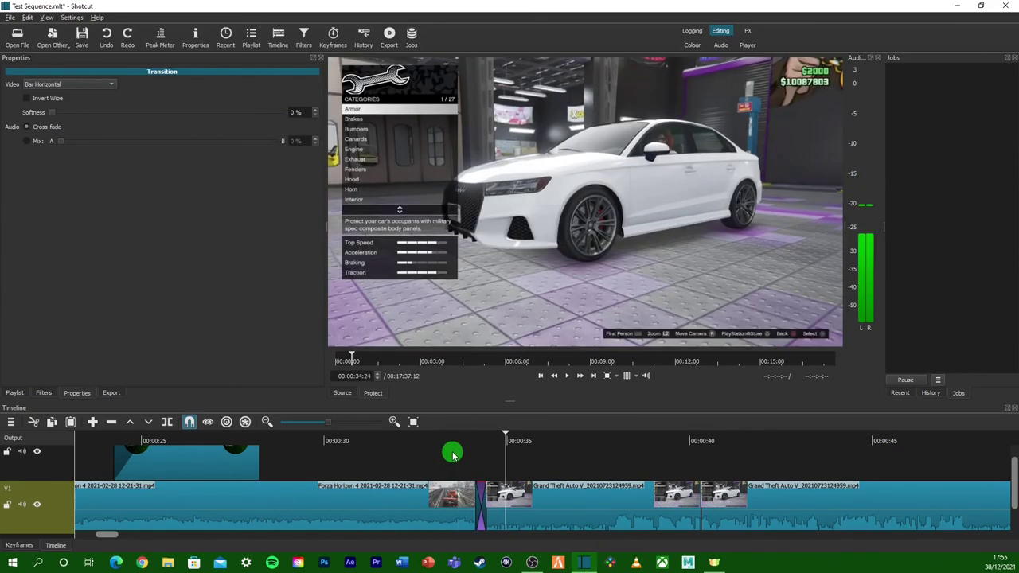
click(483, 451)
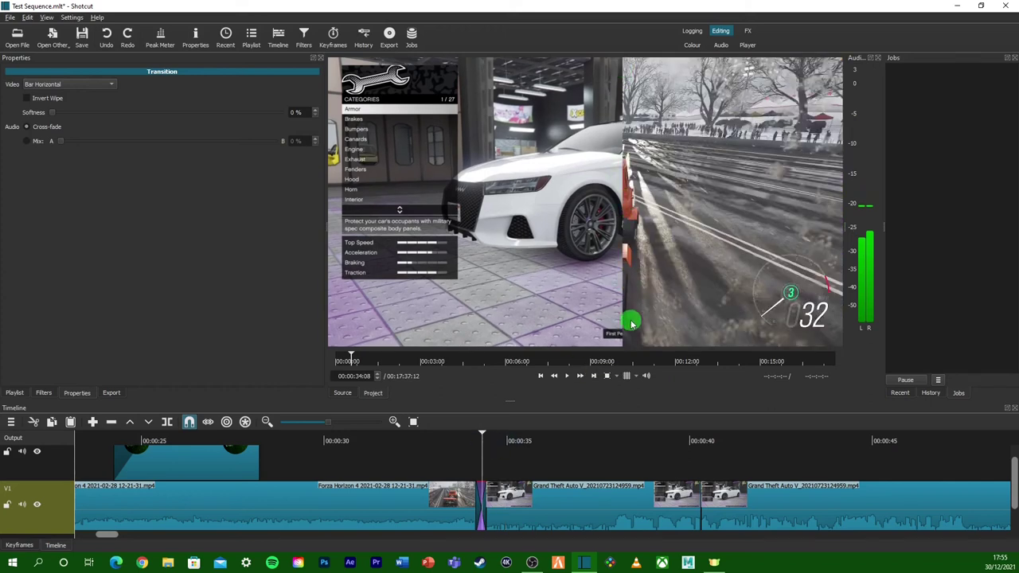
Play the sequence from 00:00:33:10 through the Bar Horizontal transition and replay part of the Grand Theft Auto clip from 00:00:35:10.
click(450, 455)
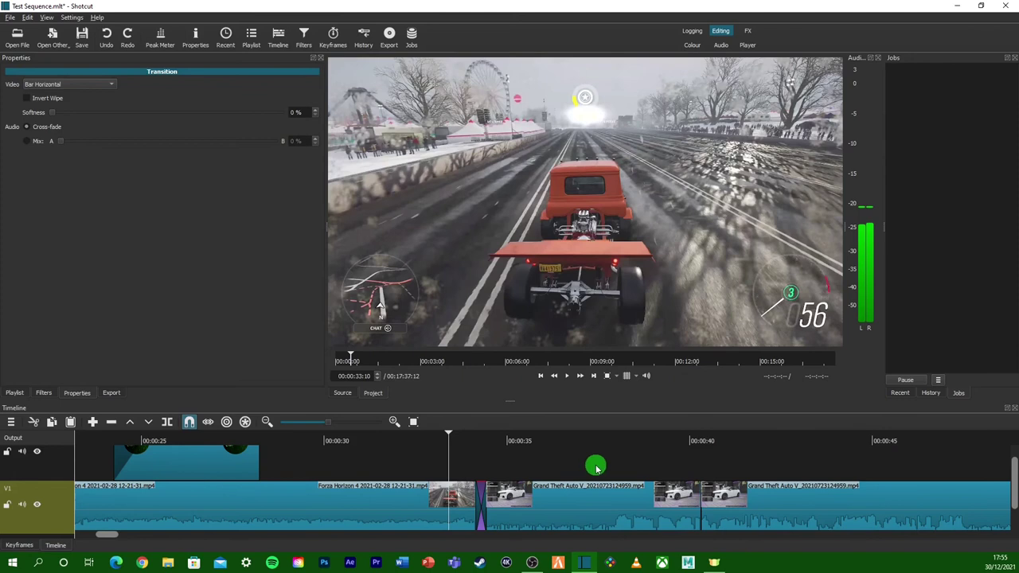
key(space)
key(space)
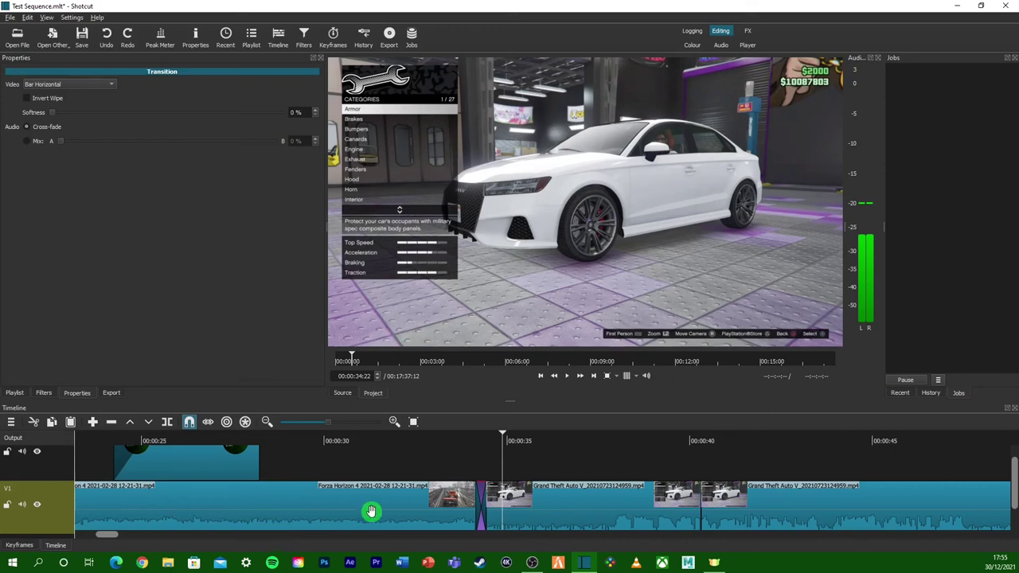
key(space)
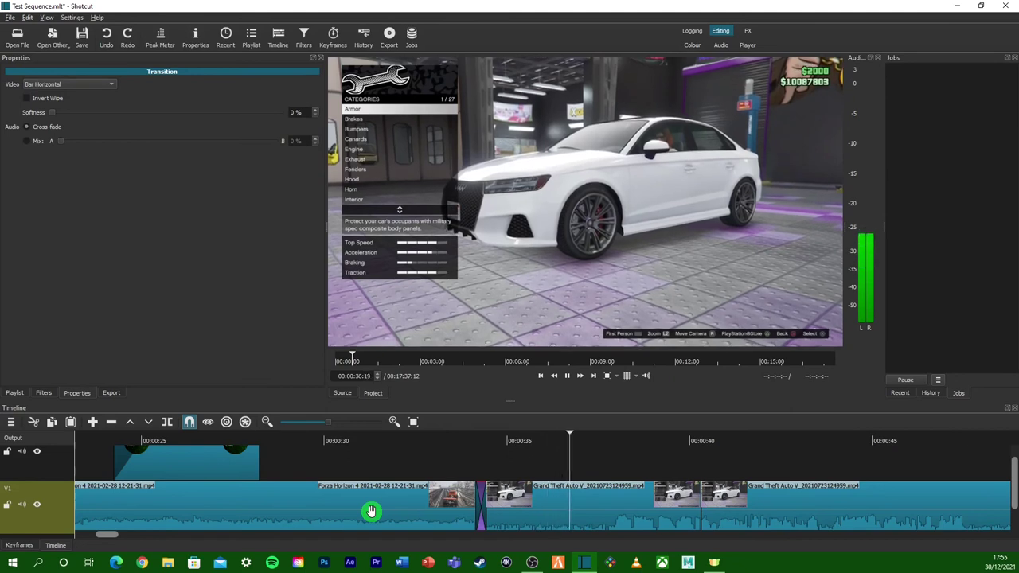
key(space)
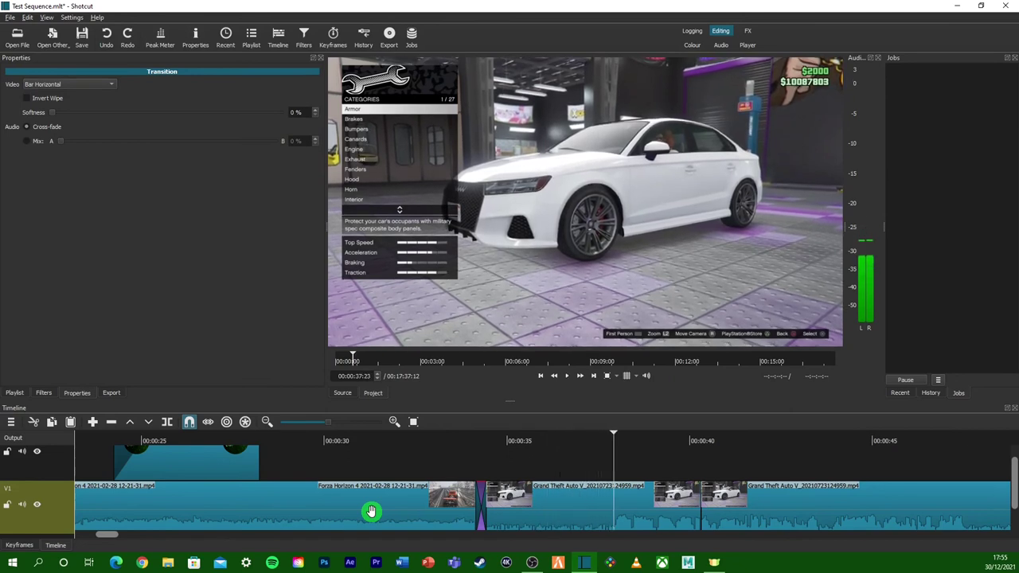
click(522, 438)
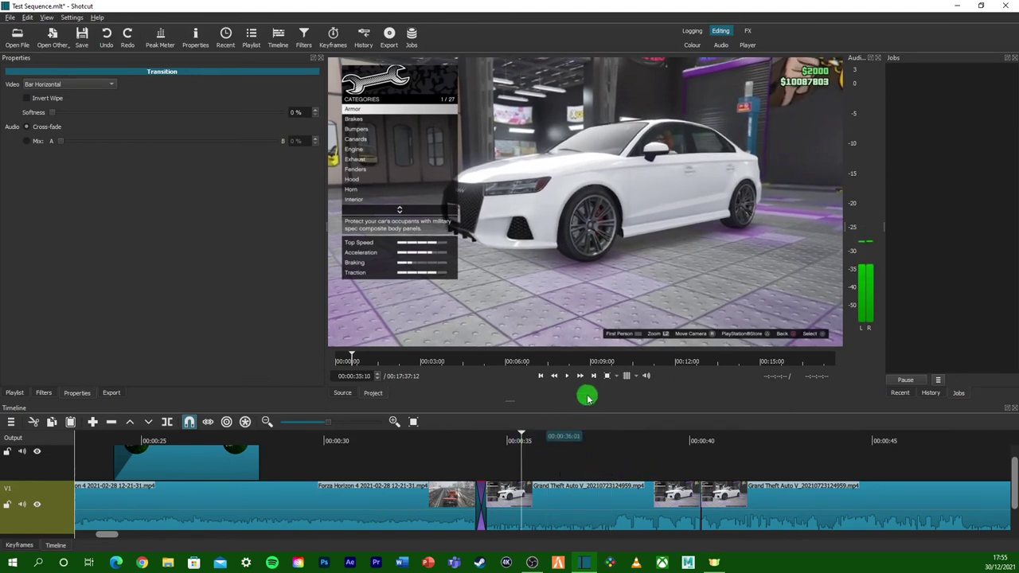
click(567, 376)
click(573, 424)
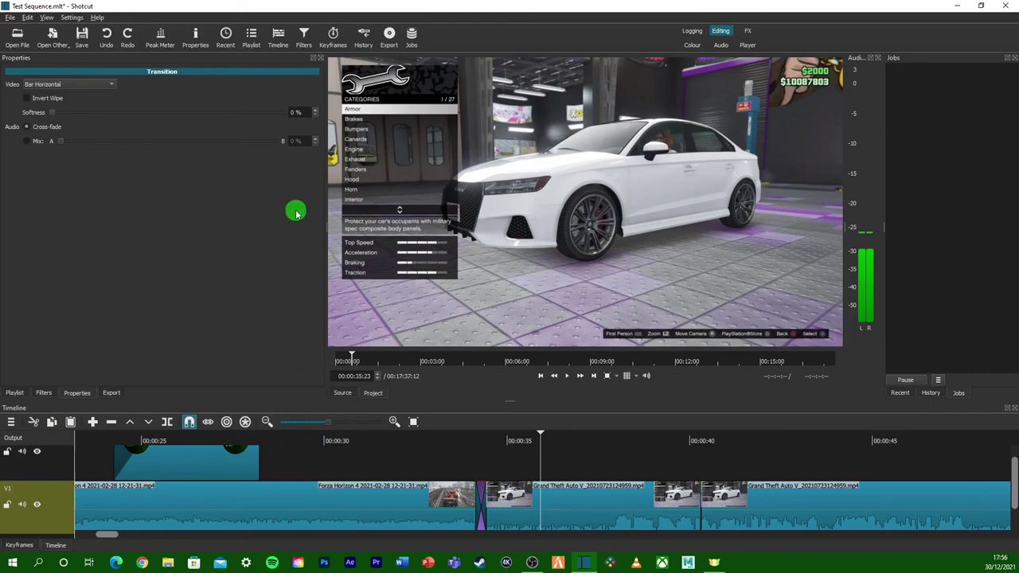
Review the sequence on a wider timeline scale, checking the logo overlay at 00:00:26:09 and the Bar Horizontal transition at 00:00:34:09.
drag(1013, 468, 1013, 450)
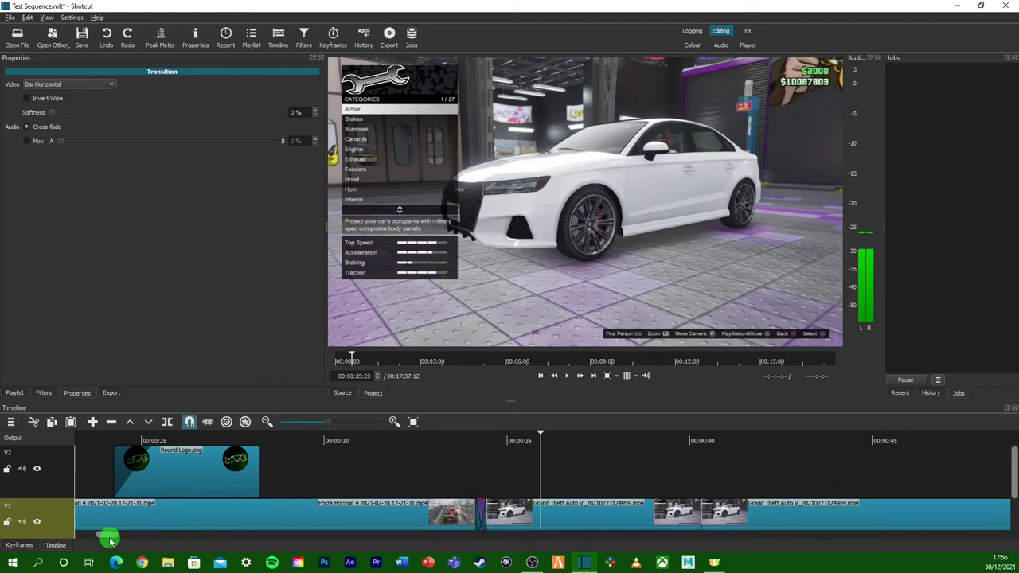
drag(107, 538, 86, 540)
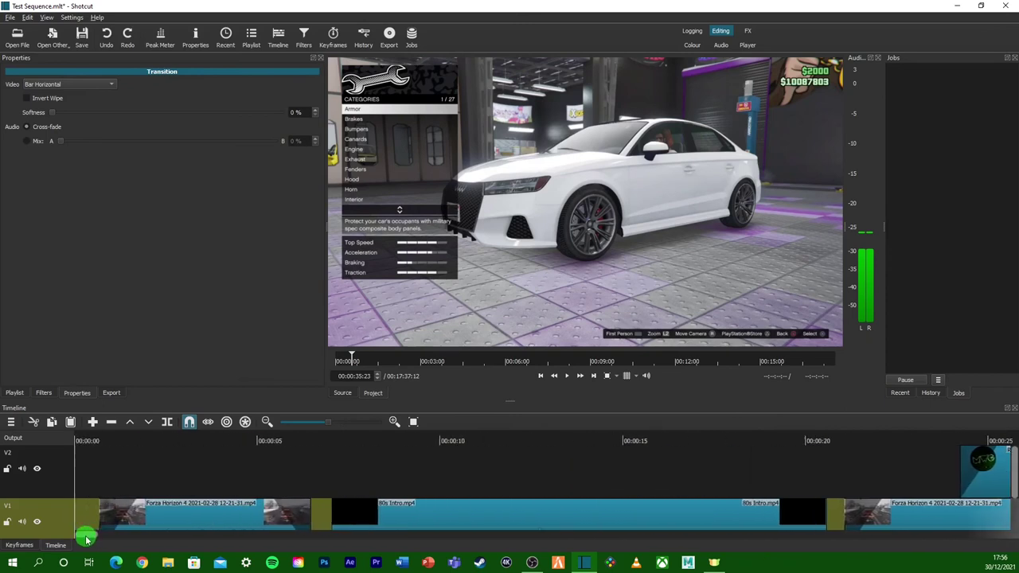
click(305, 429)
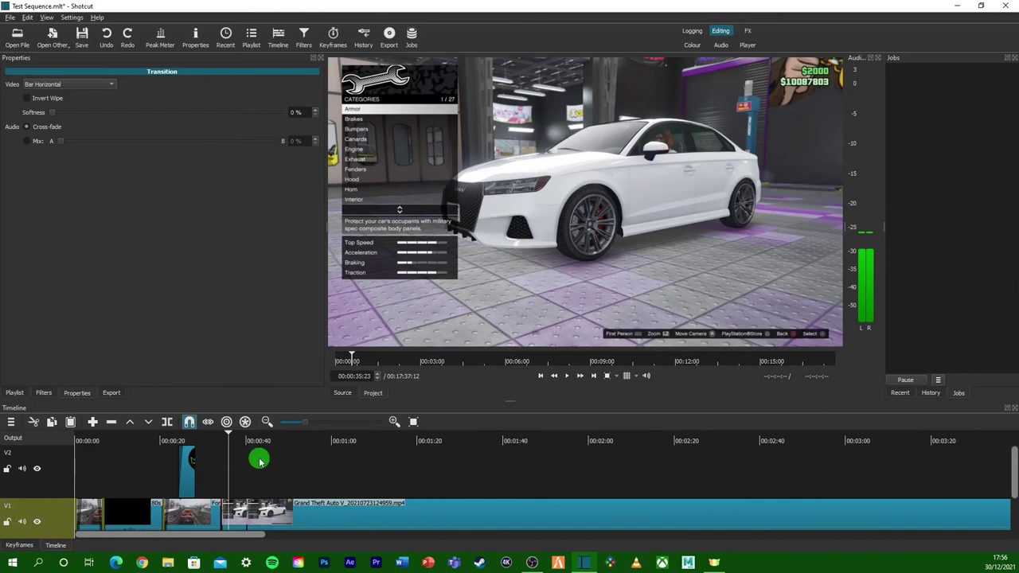
click(317, 431)
click(375, 443)
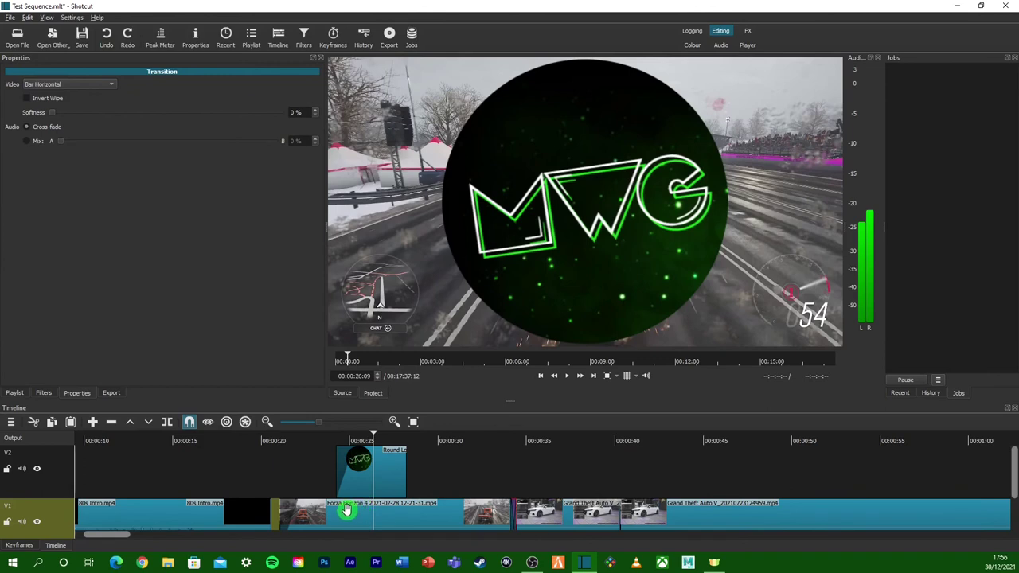
click(514, 446)
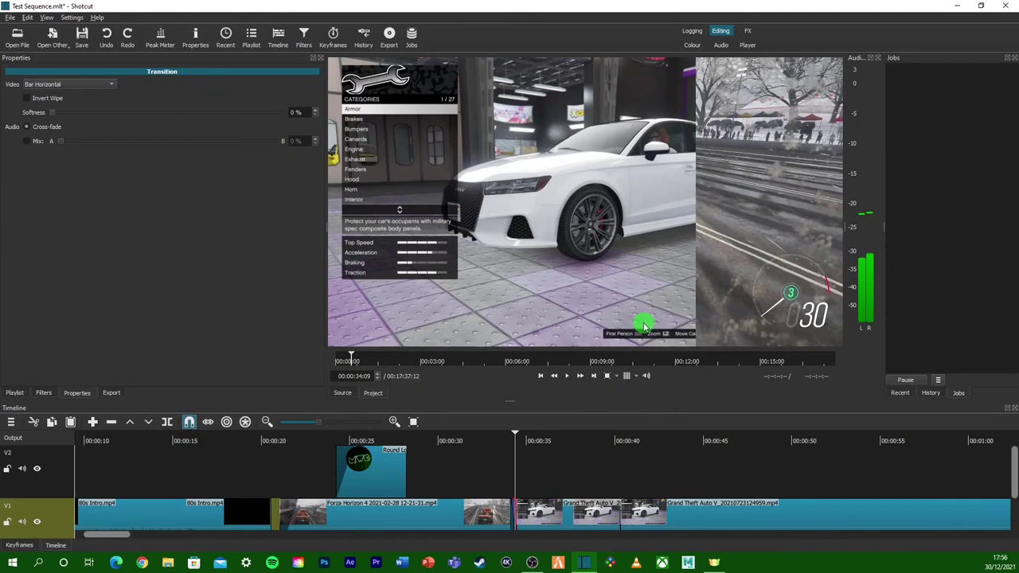
click(1015, 478)
drag(1014, 478, 1015, 514)
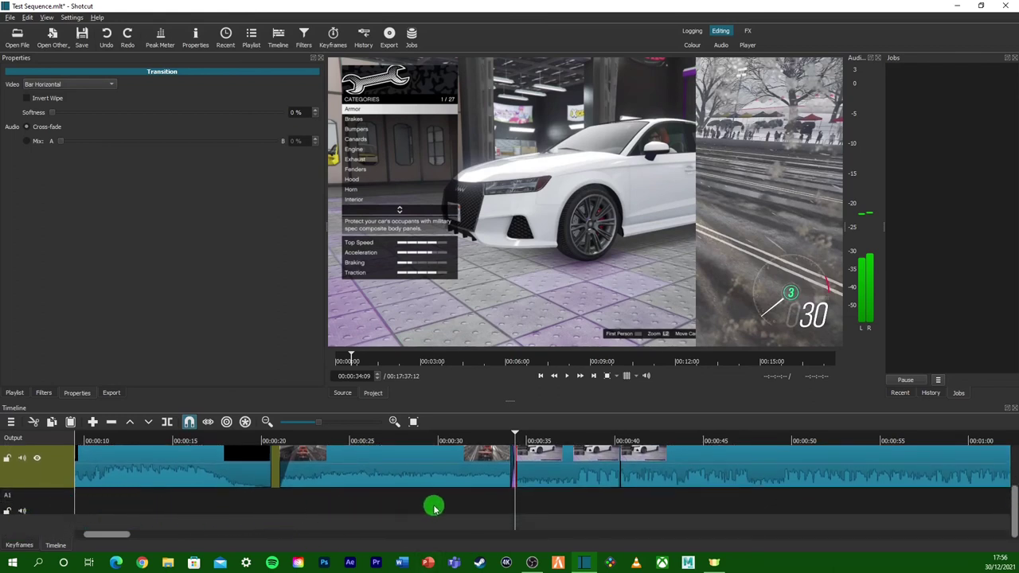
click(22, 36)
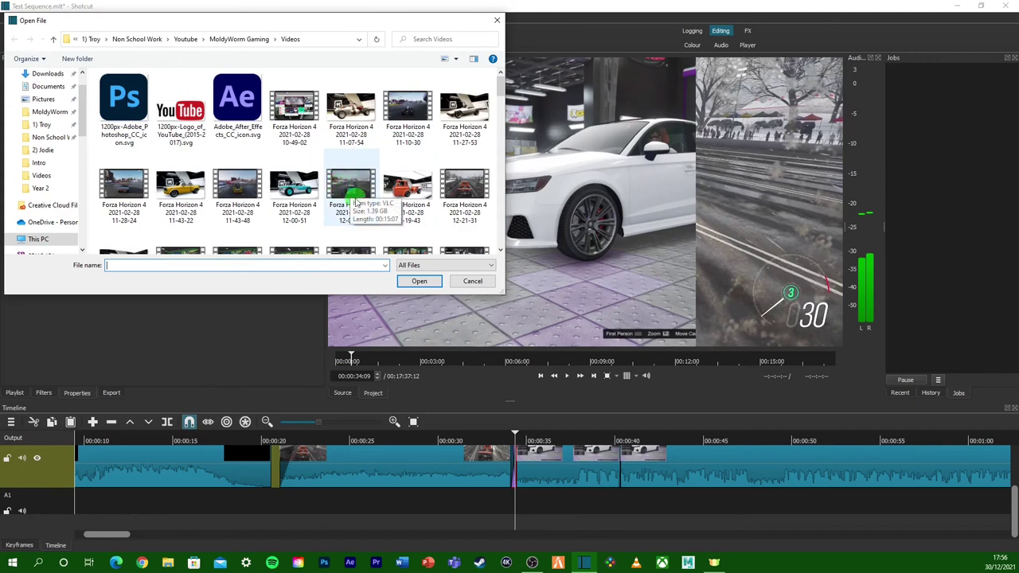
double_click(408, 112)
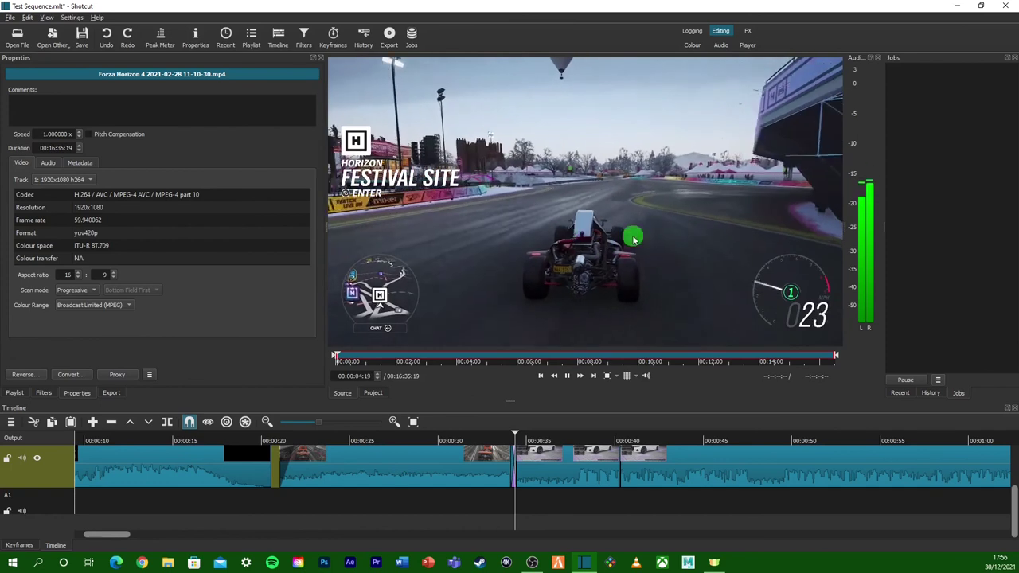
click(567, 376)
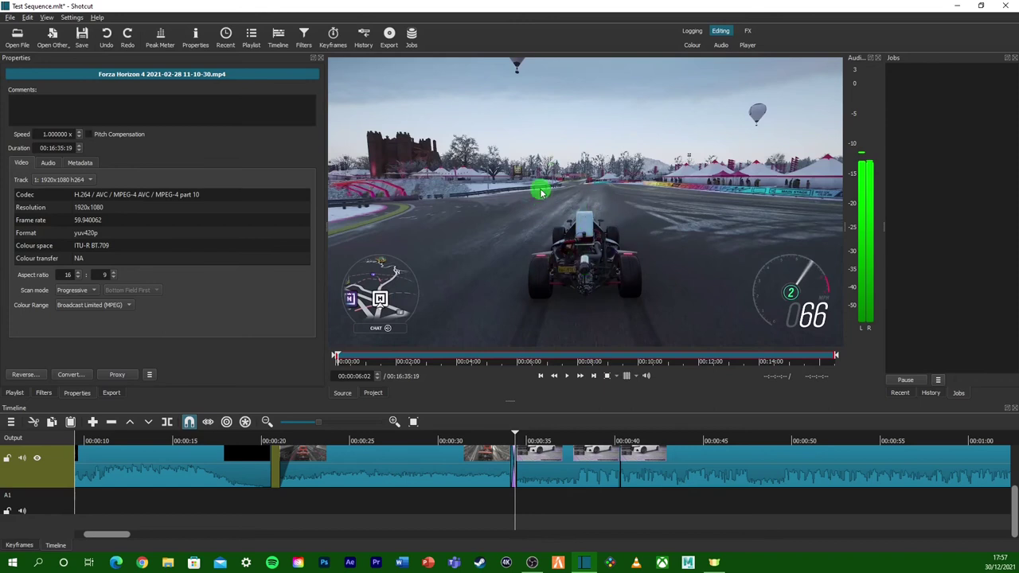
drag(606, 188, 88, 502)
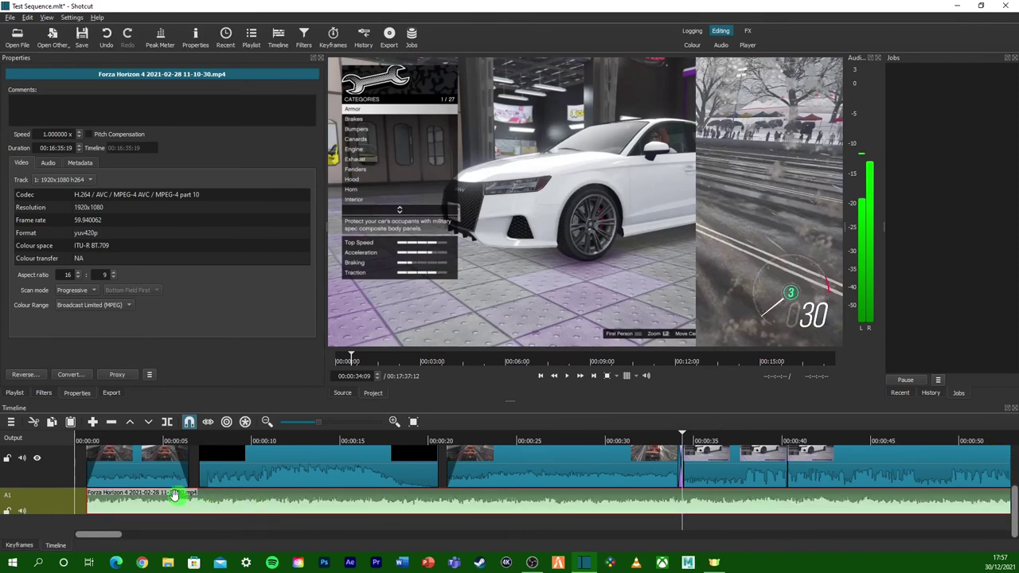
With the playhead at 00:00:04:16, add a Gain / Volume filter to the Forza Horizon clip on A1.
click(156, 446)
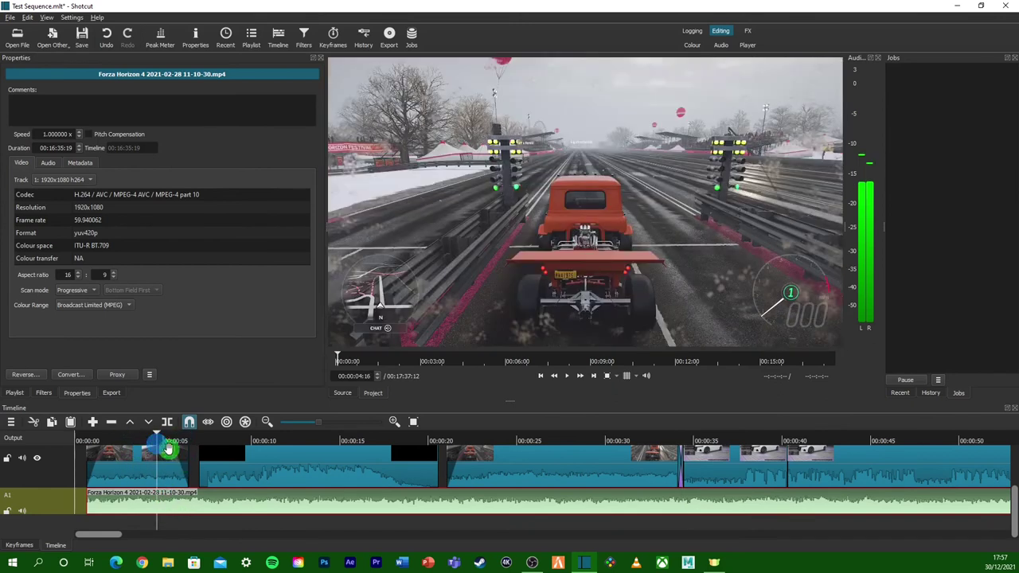
click(124, 459)
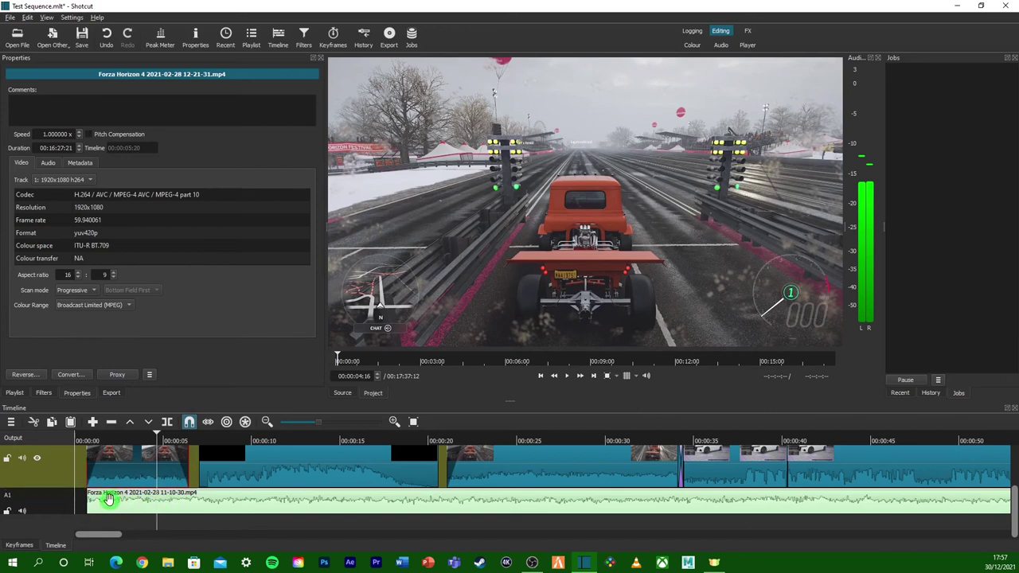
click(224, 500)
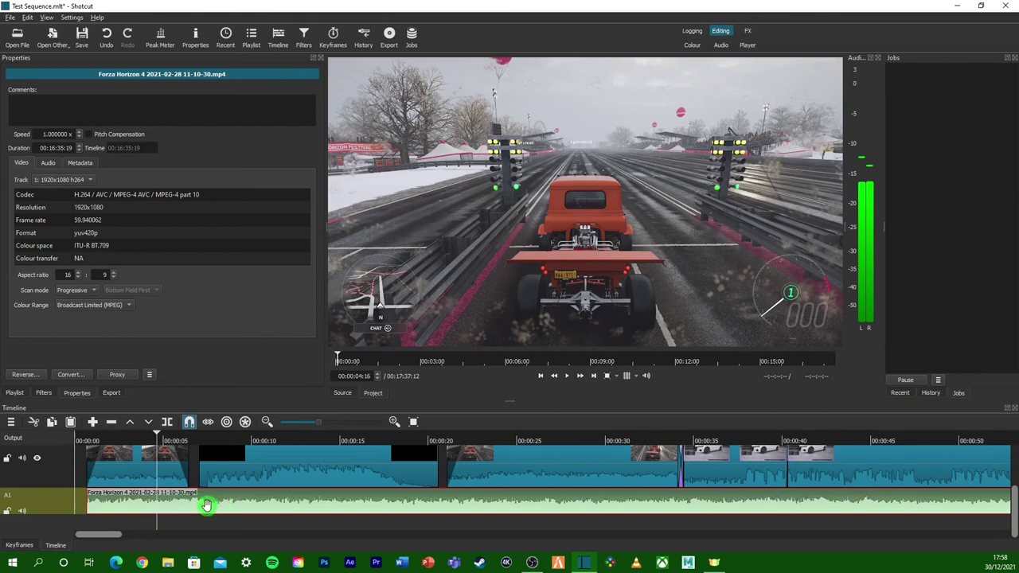
click(44, 393)
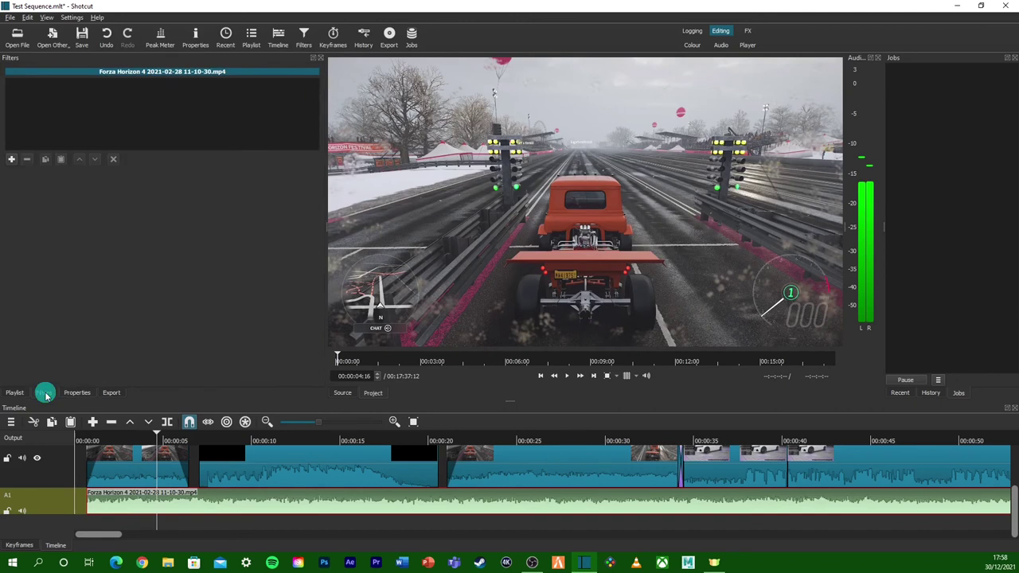
click(12, 159)
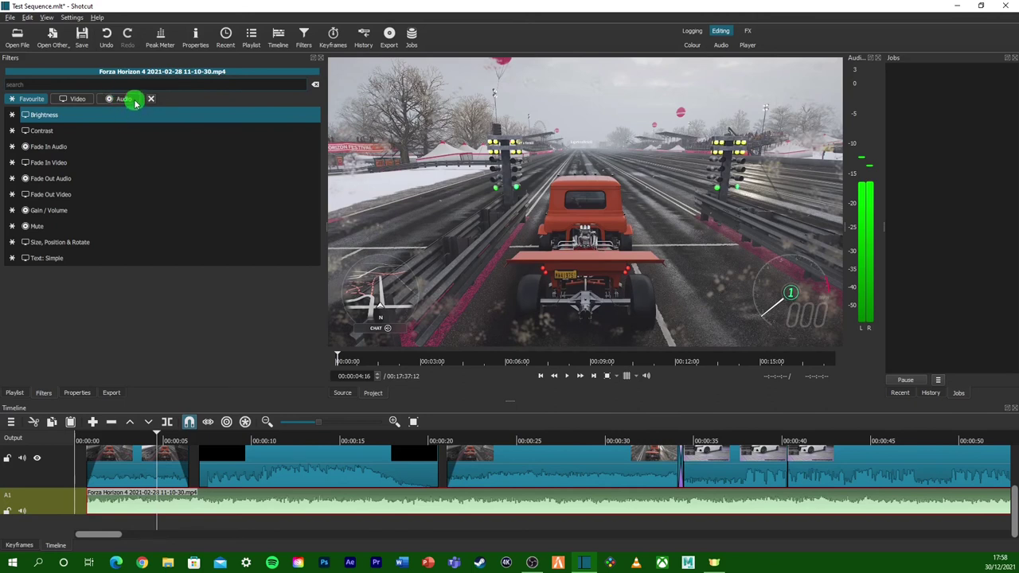
click(70, 215)
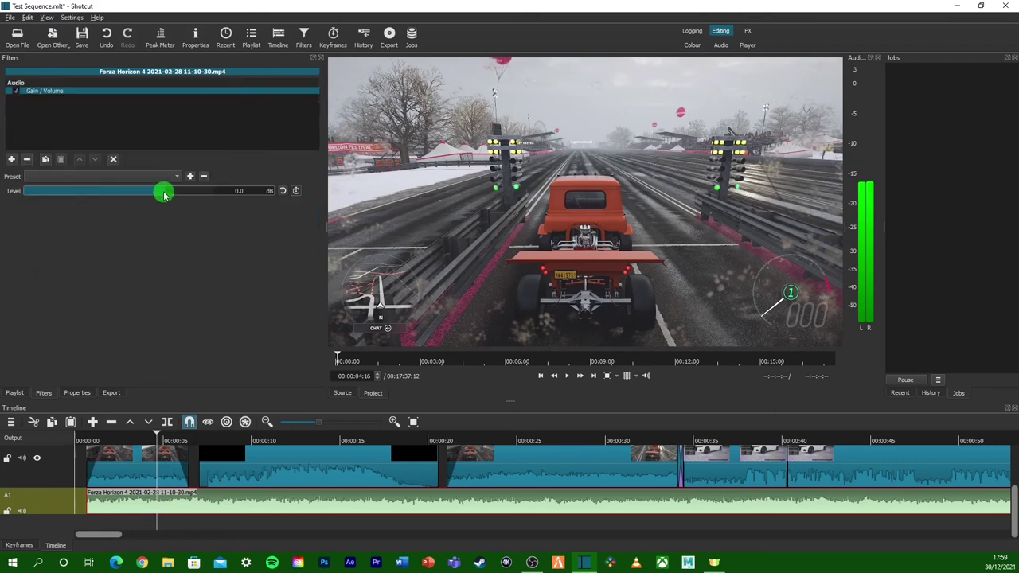
Try Gain / Volume levels of -55.2, 17.2, 10.0 and 24.0 dB on the A1 clip while comparing the audio peak meter.
drag(164, 193, 50, 192)
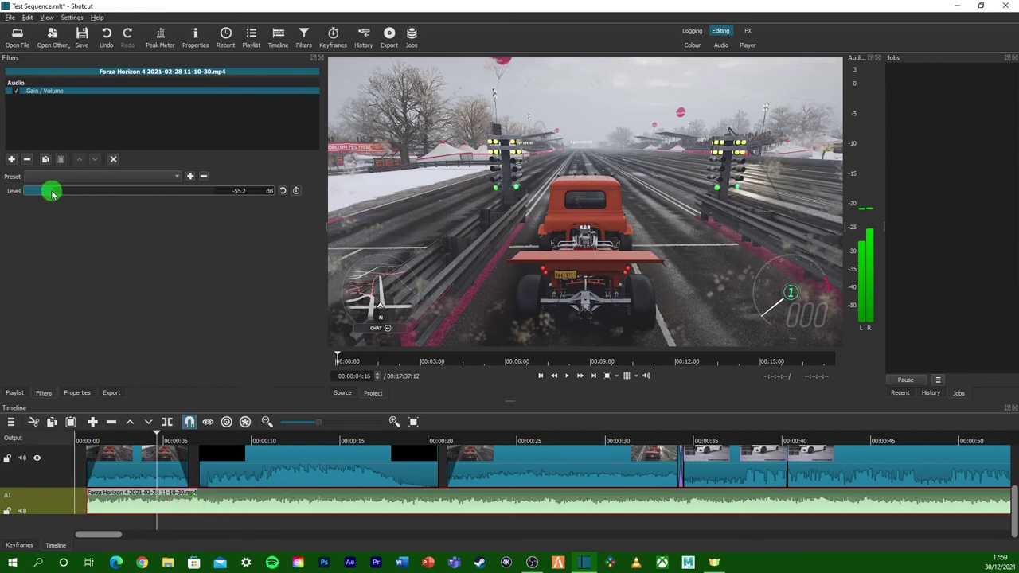
drag(57, 194, 203, 194)
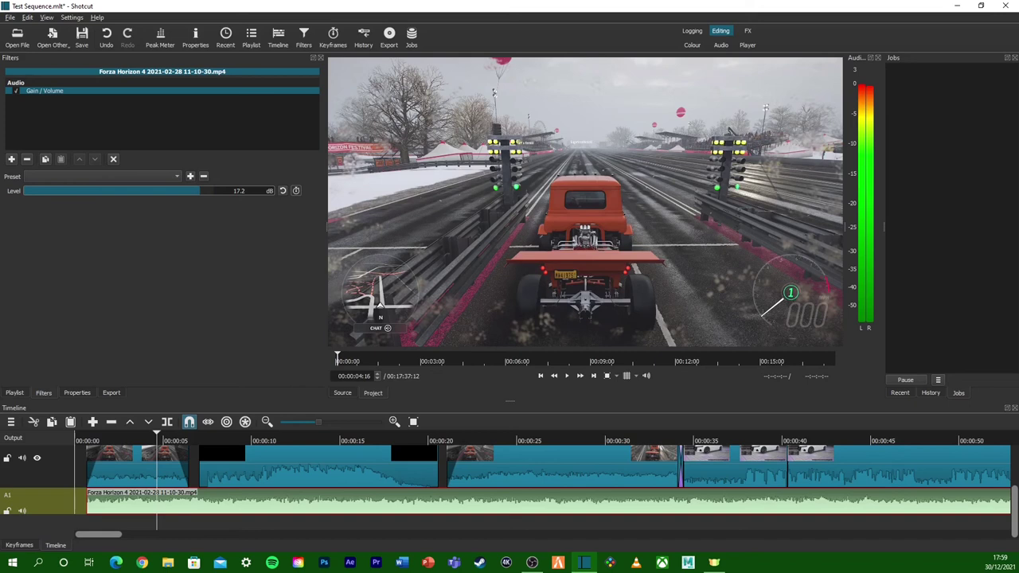
mouse_move(877, 101)
mouse_move(197, 196)
mouse_down()
mouse_move(151, 194)
mouse_move(218, 191)
mouse_move(185, 196)
mouse_up()
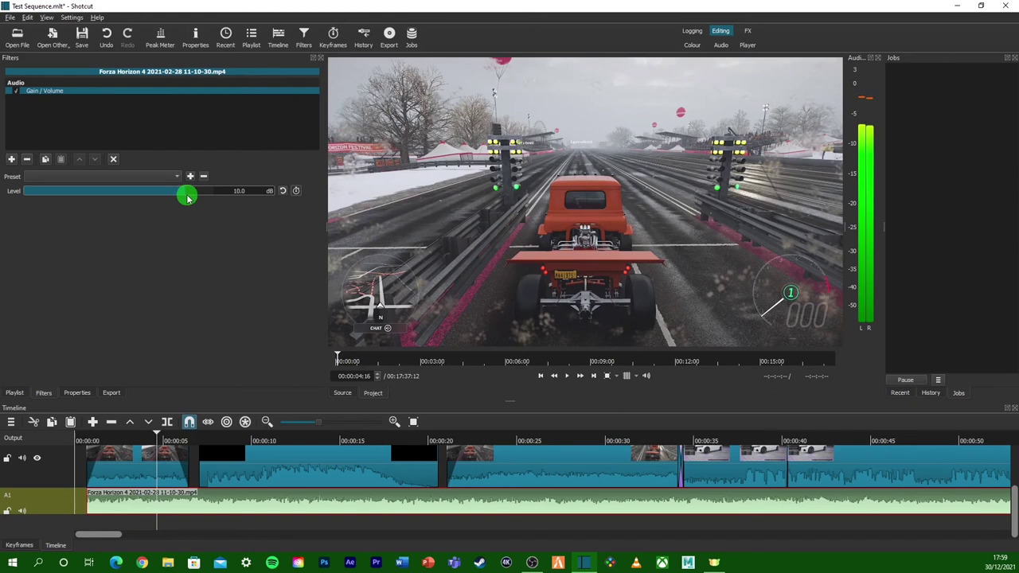
click(885, 145)
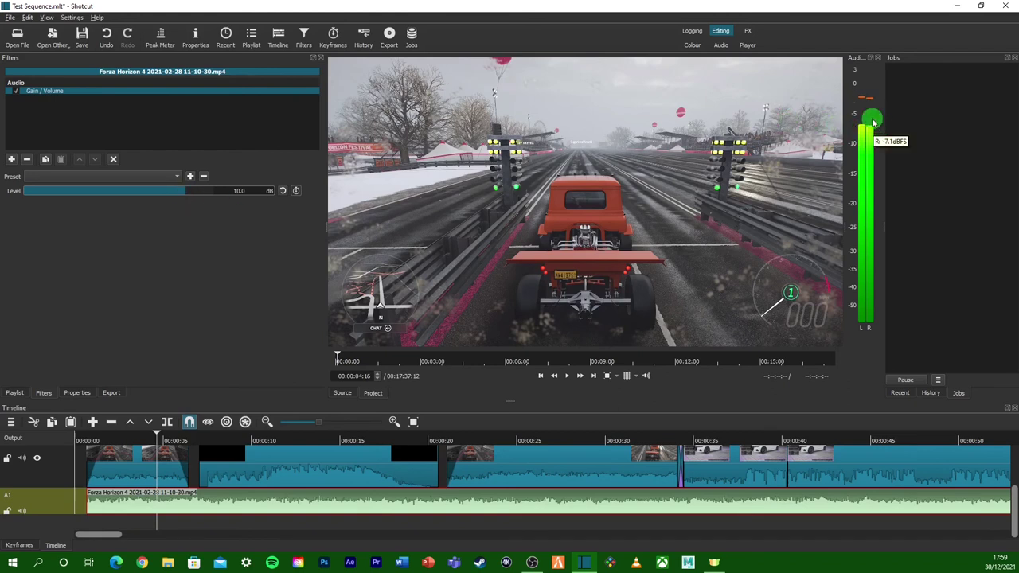
drag(191, 189, 209, 191)
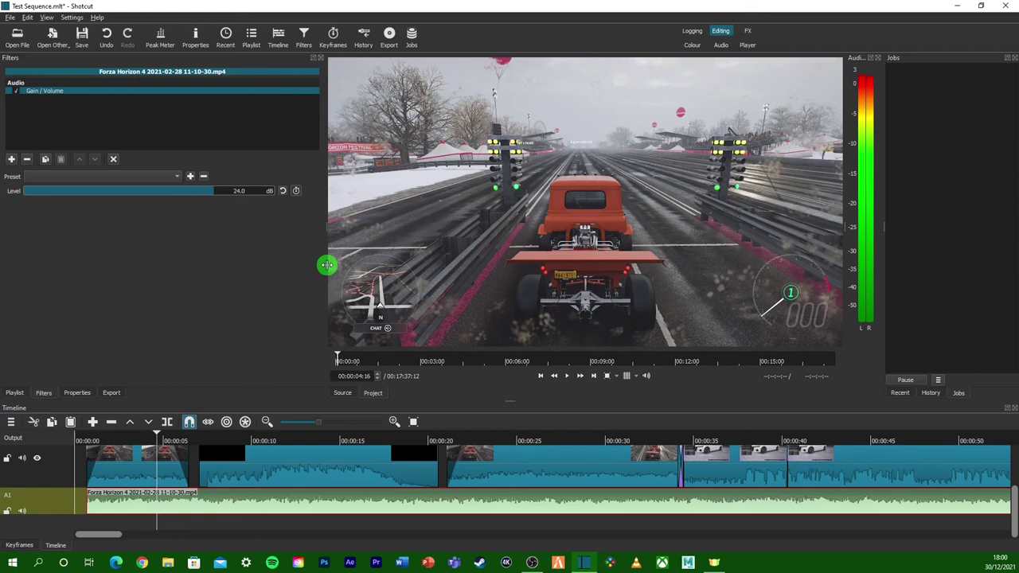
Try moderate Gain / Volume levels between -12.3 and 12.1 dB on the A1 clip, and reset the level to 0.0 dB.
drag(213, 191, 141, 201)
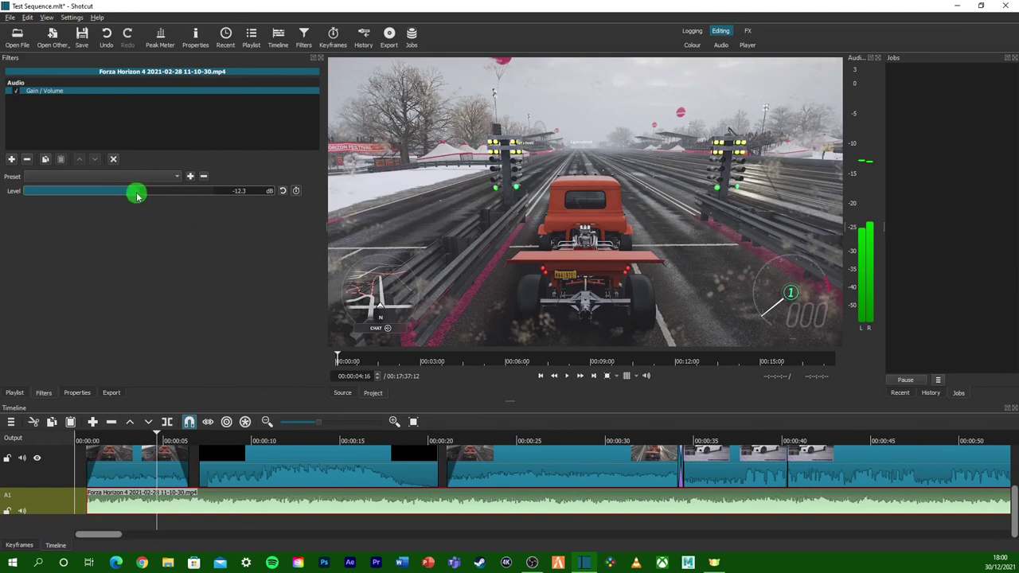
drag(145, 194, 147, 194)
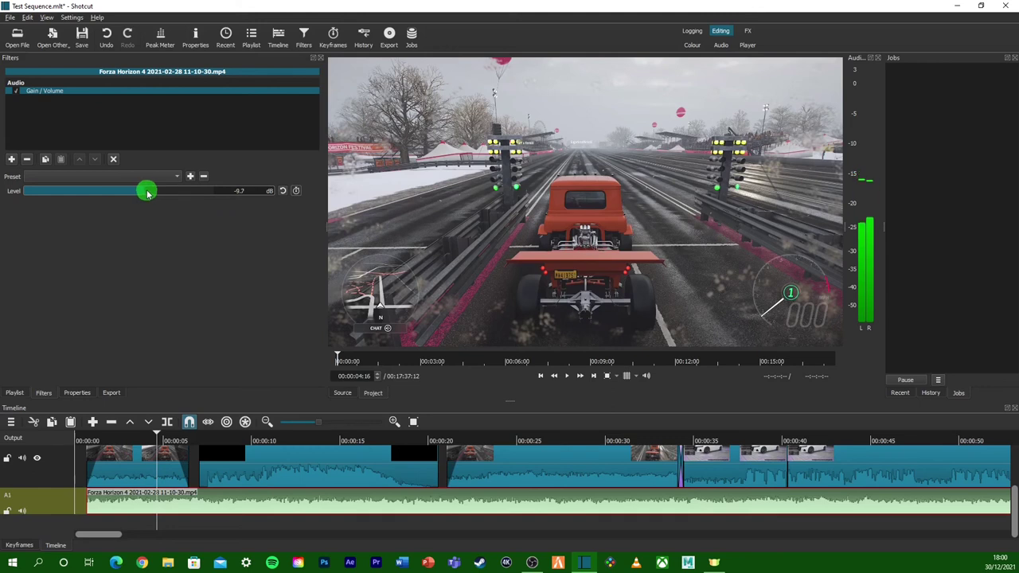
click(266, 198)
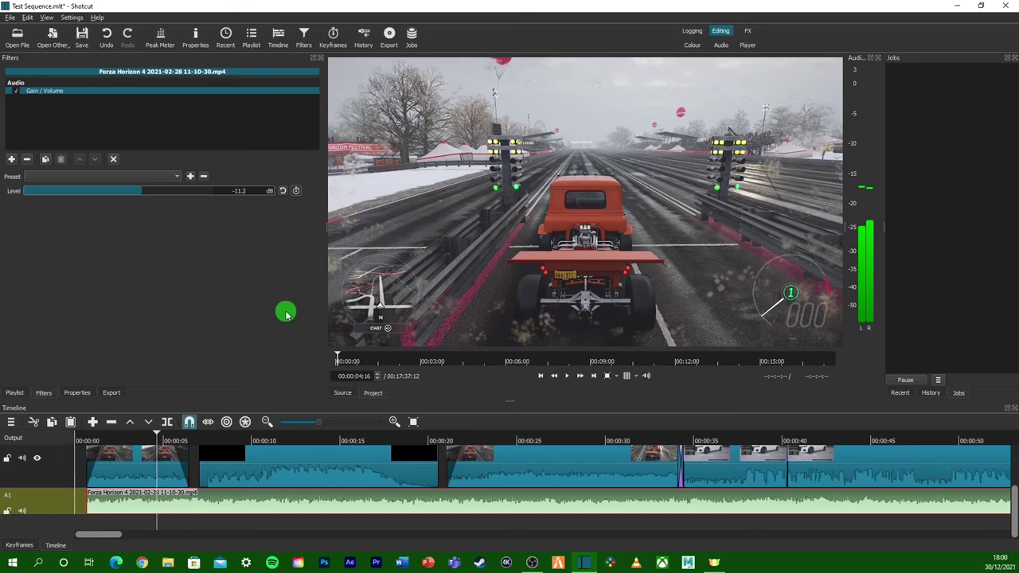
drag(139, 192, 193, 193)
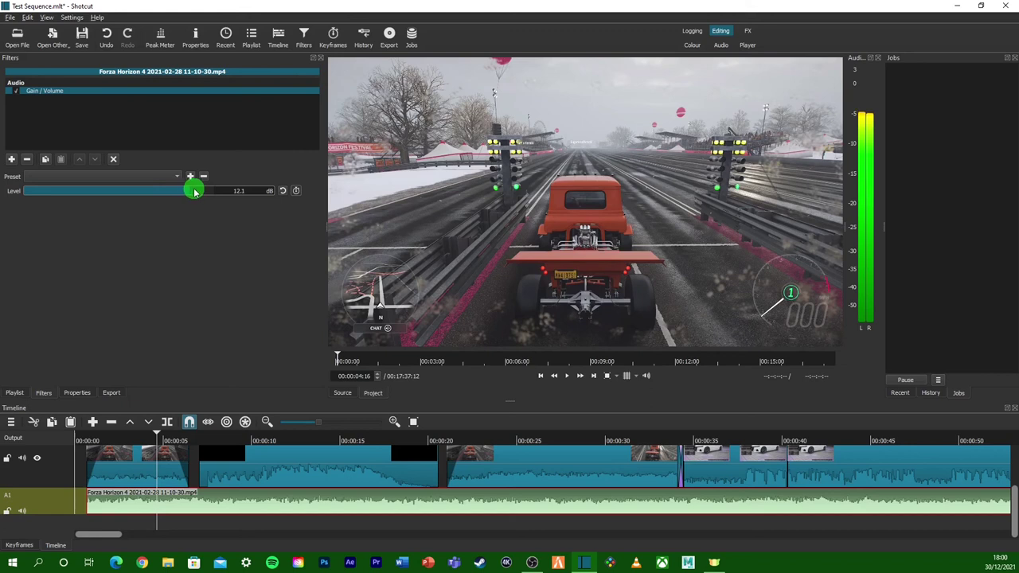
mouse_move(874, 124)
drag(190, 194, 177, 194)
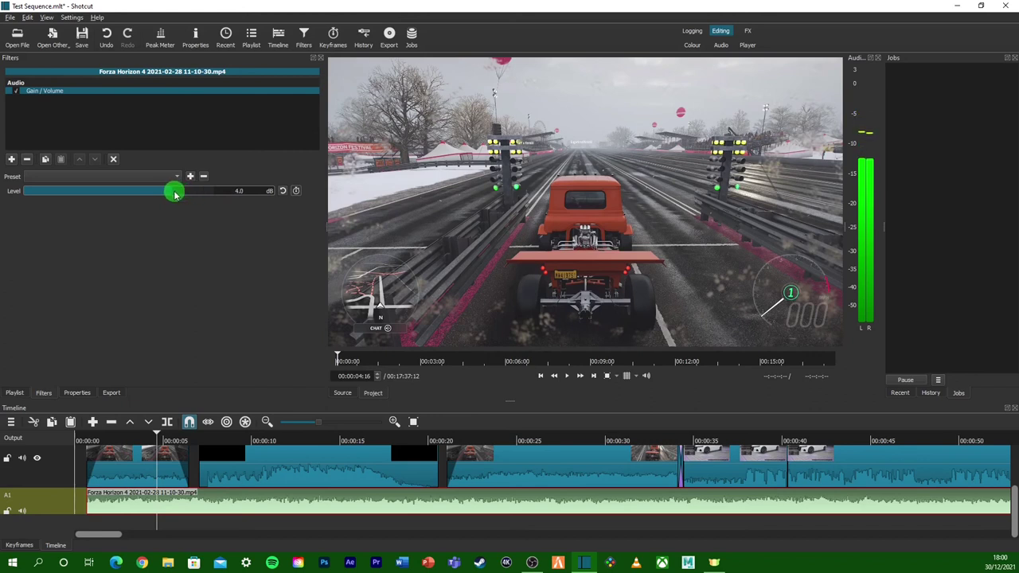
click(282, 191)
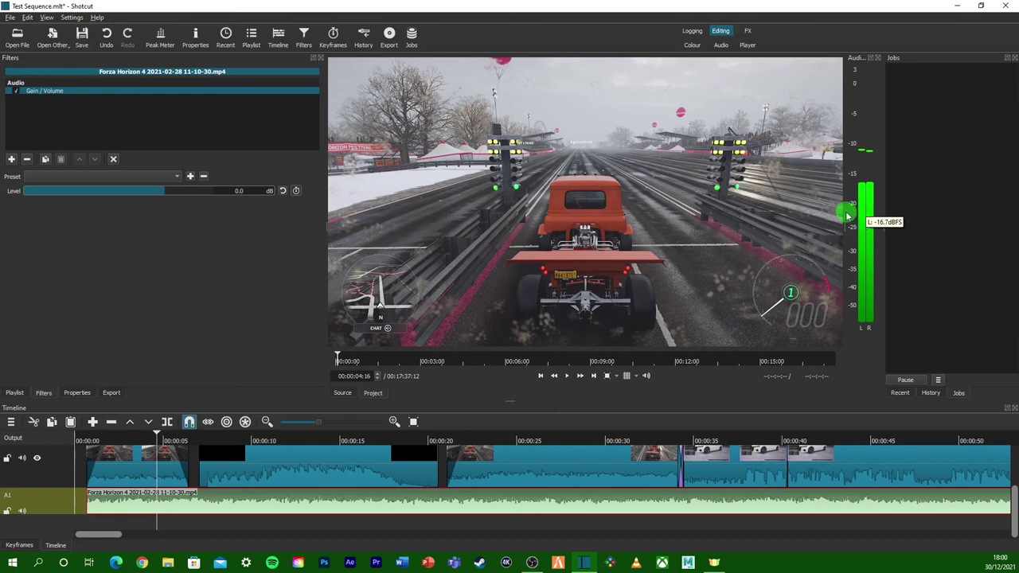
drag(104, 535, 293, 529)
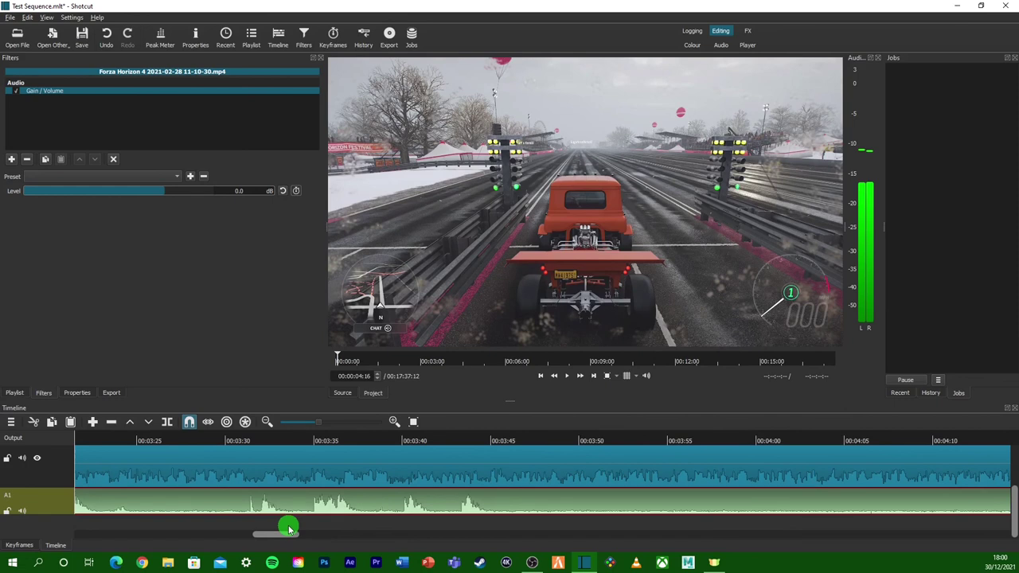
drag(288, 529, 443, 454)
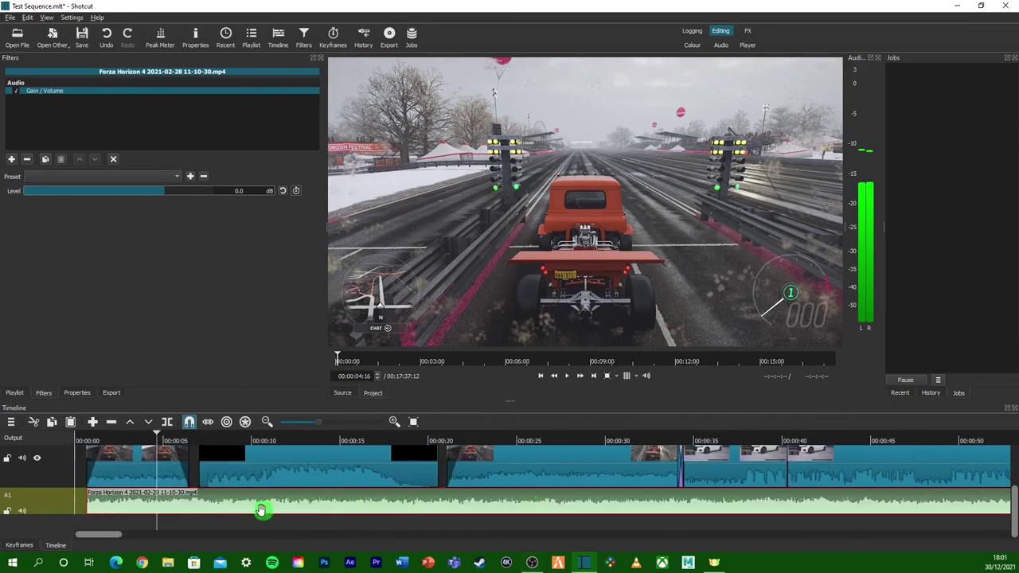
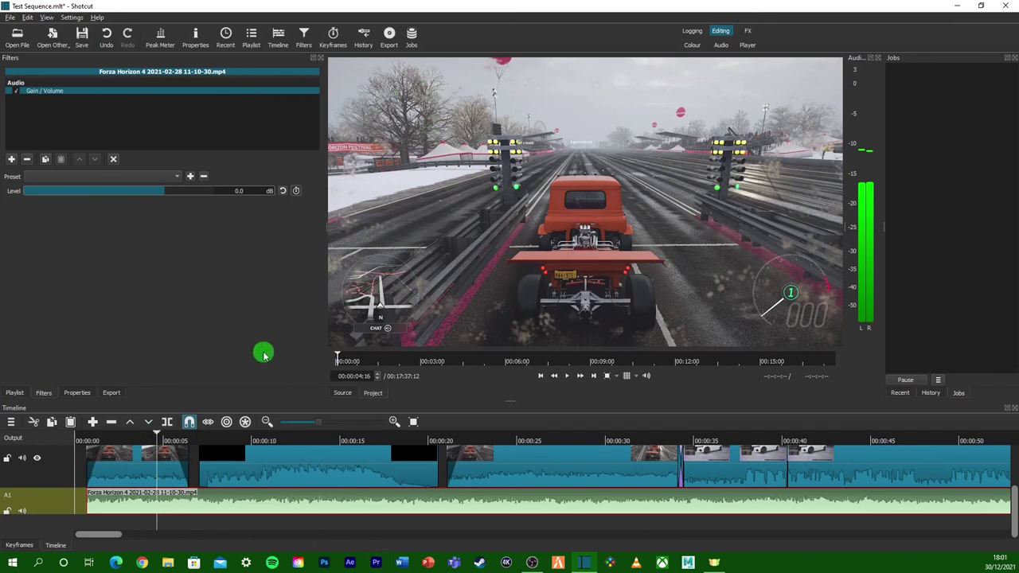
Open the export settings and examine the stock presets, from the general video formats through the audio, camcorder, device, intermediate, legacy, lossless and stills groups.
click(391, 38)
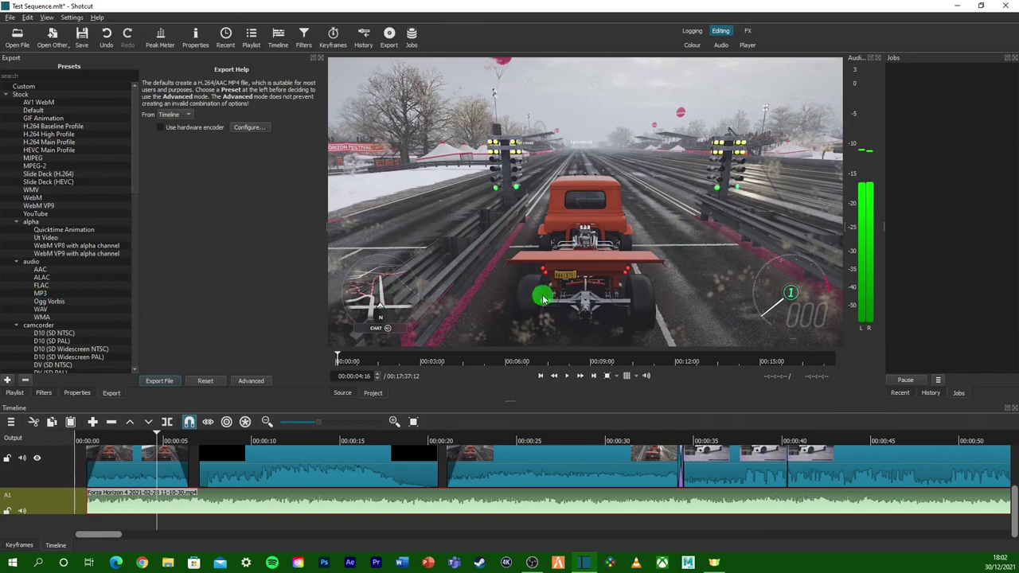
drag(134, 181, 143, 229)
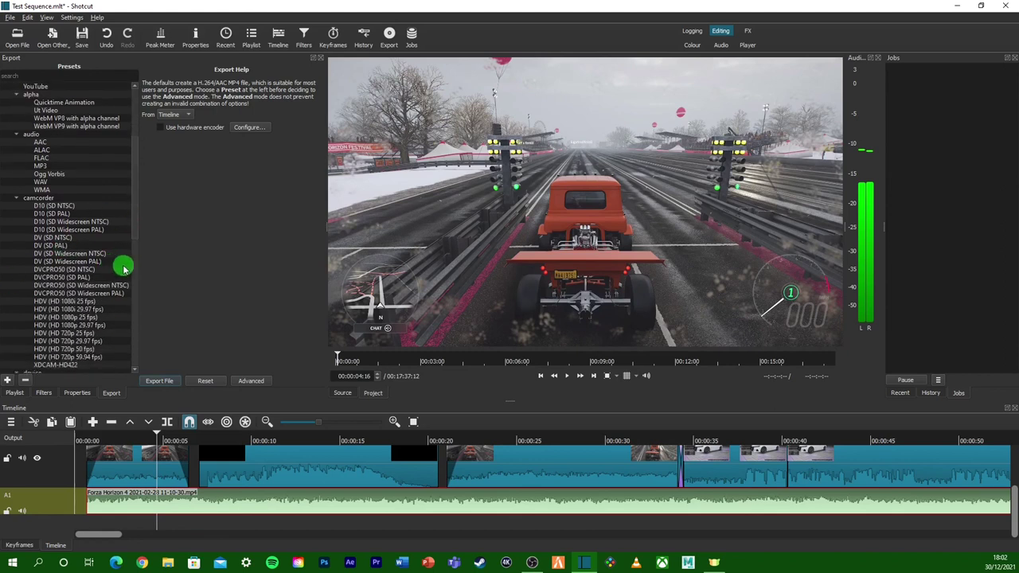
drag(136, 237, 140, 282)
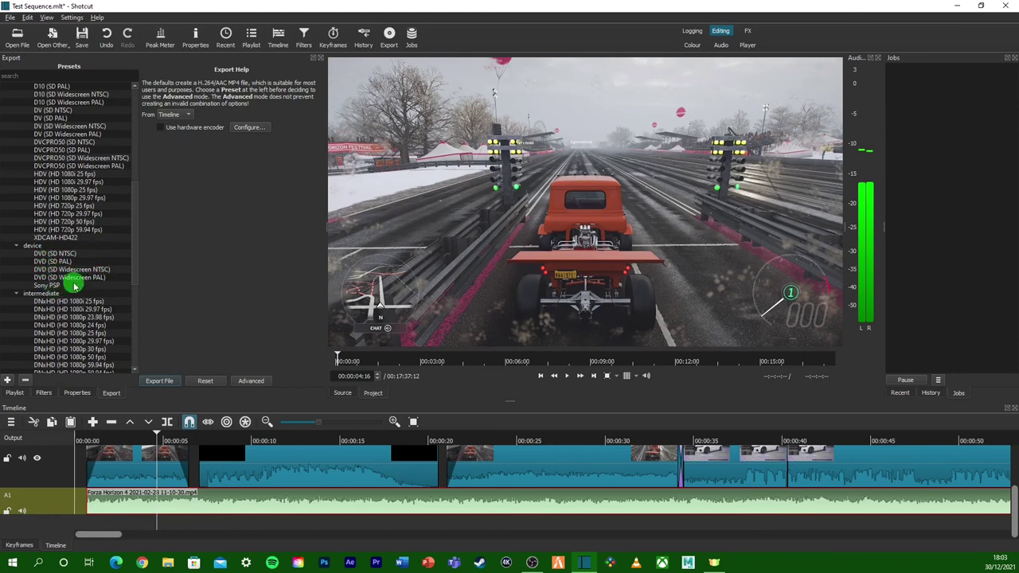
drag(136, 228, 132, 257)
scroll(133, 256, down, 1)
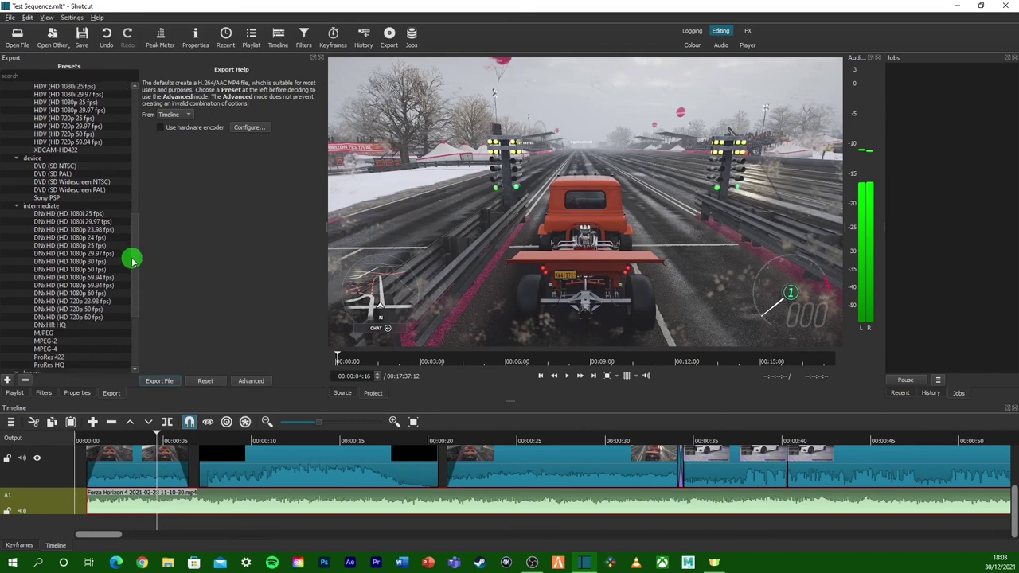
scroll(134, 264, down, 2)
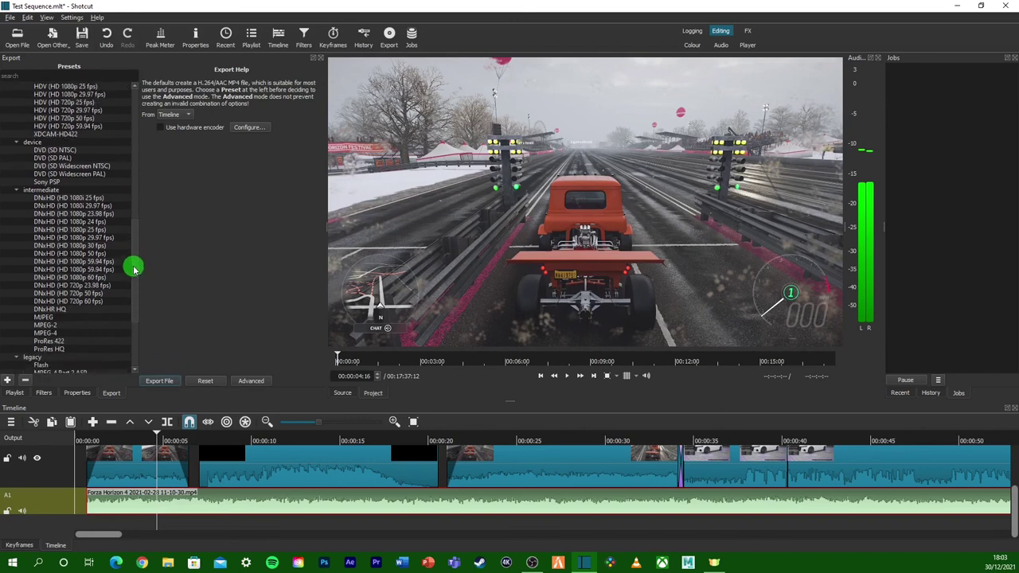
scroll(136, 282, down, 2)
scroll(138, 301, down, 2)
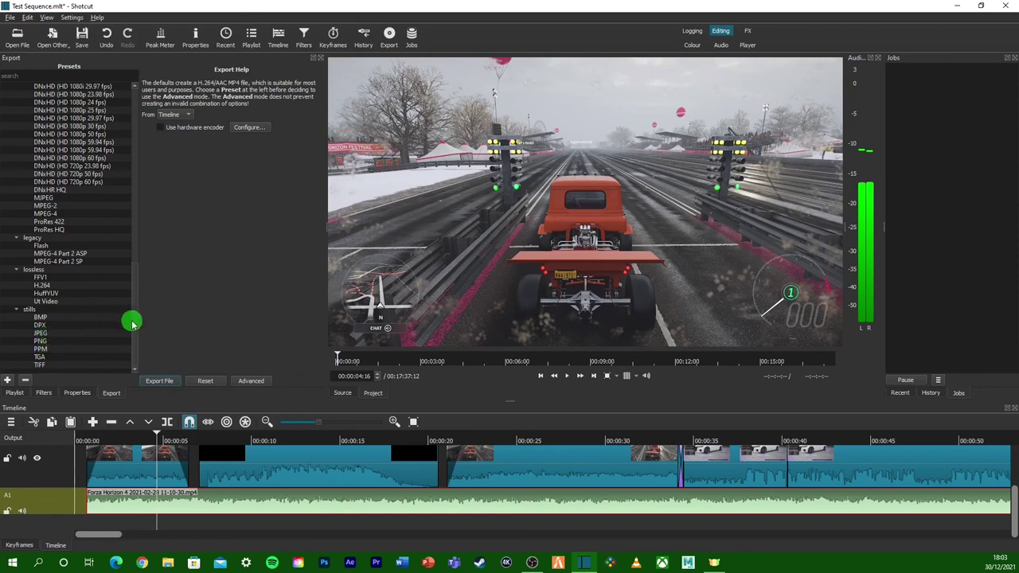
drag(134, 318, 135, 289)
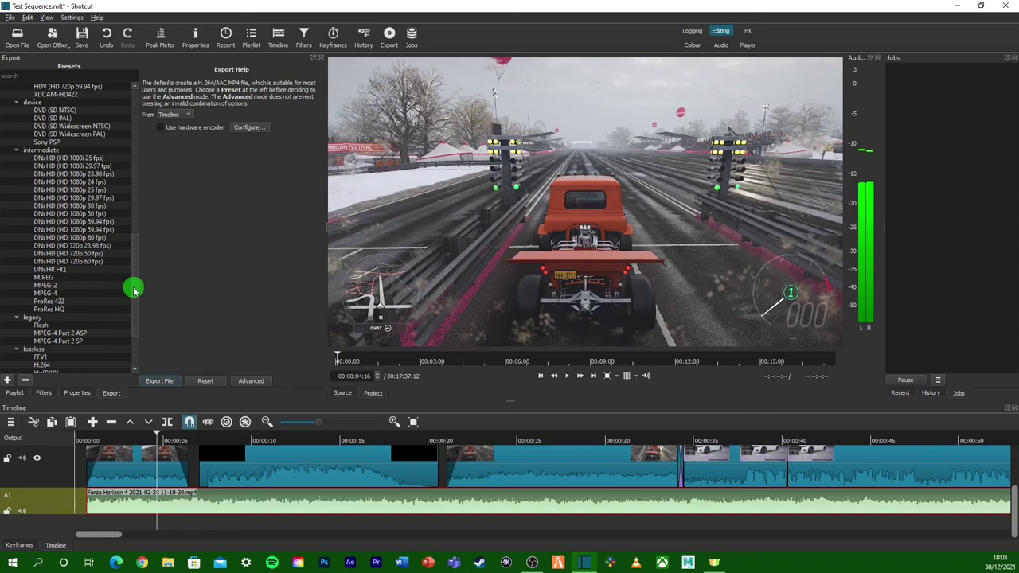
drag(134, 284, 145, 141)
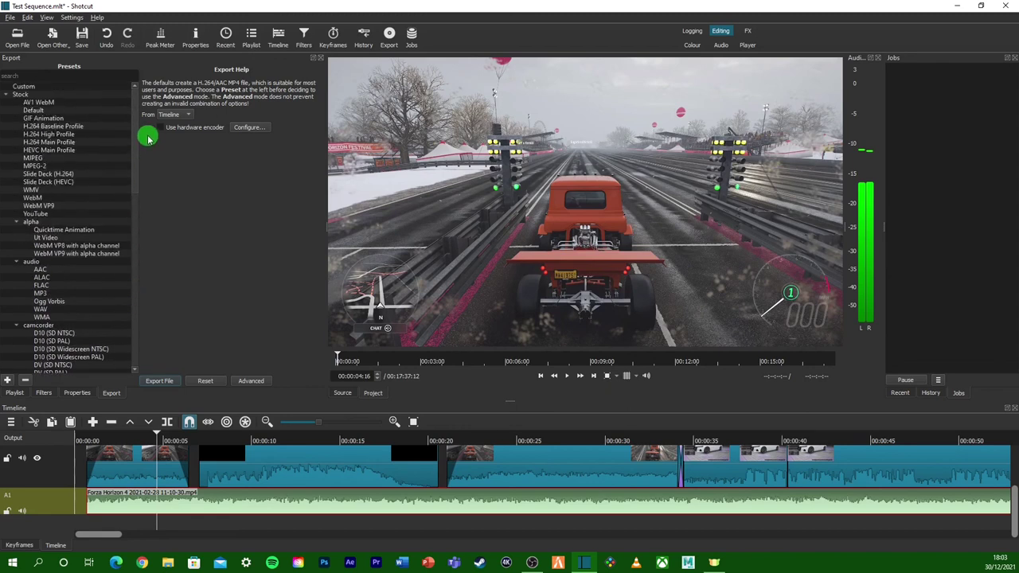
Export the timeline with the YouTube preset as the mp4 file Test Sequence in the To Upload folder.
click(46, 213)
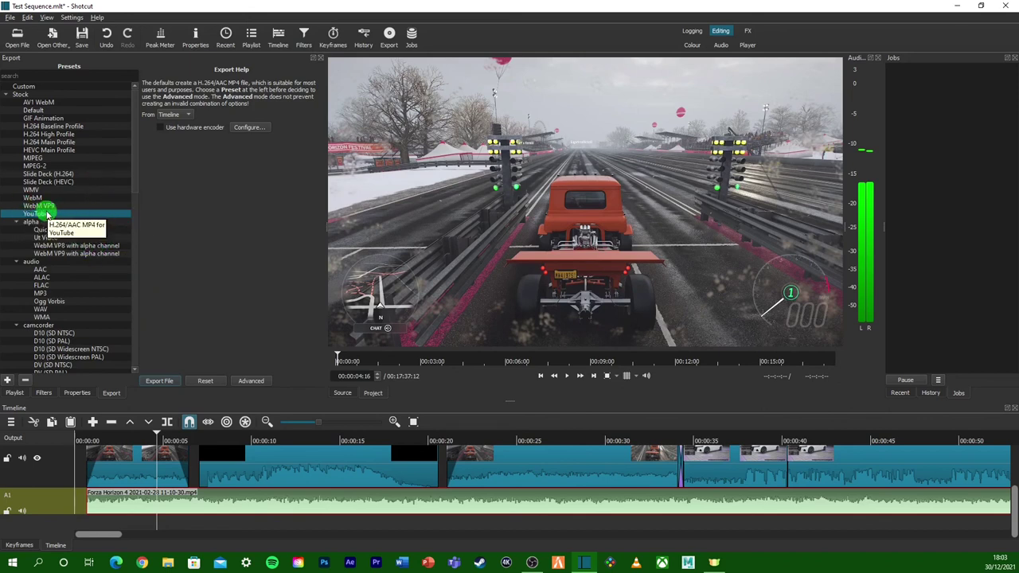
click(170, 383)
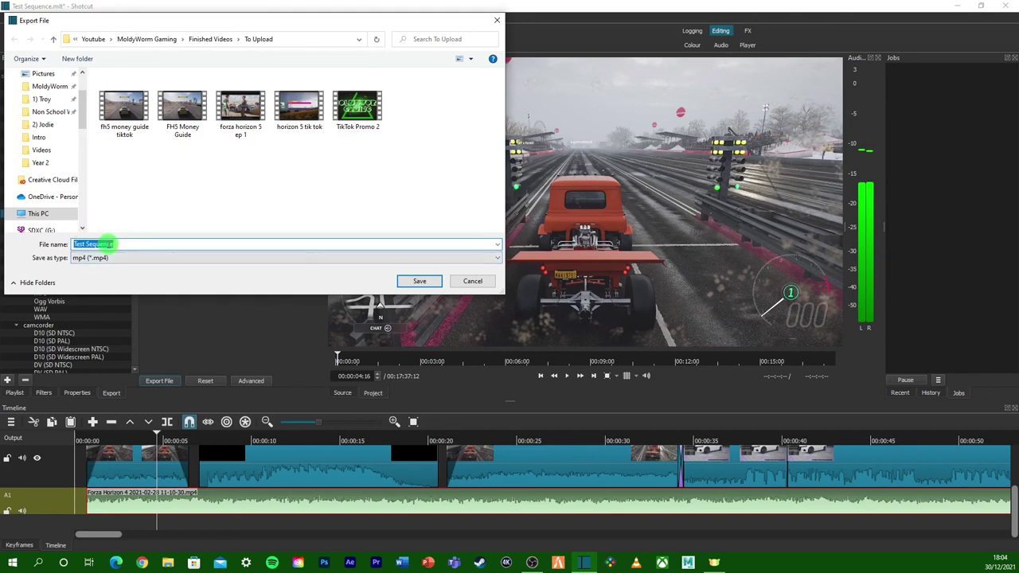
click(421, 284)
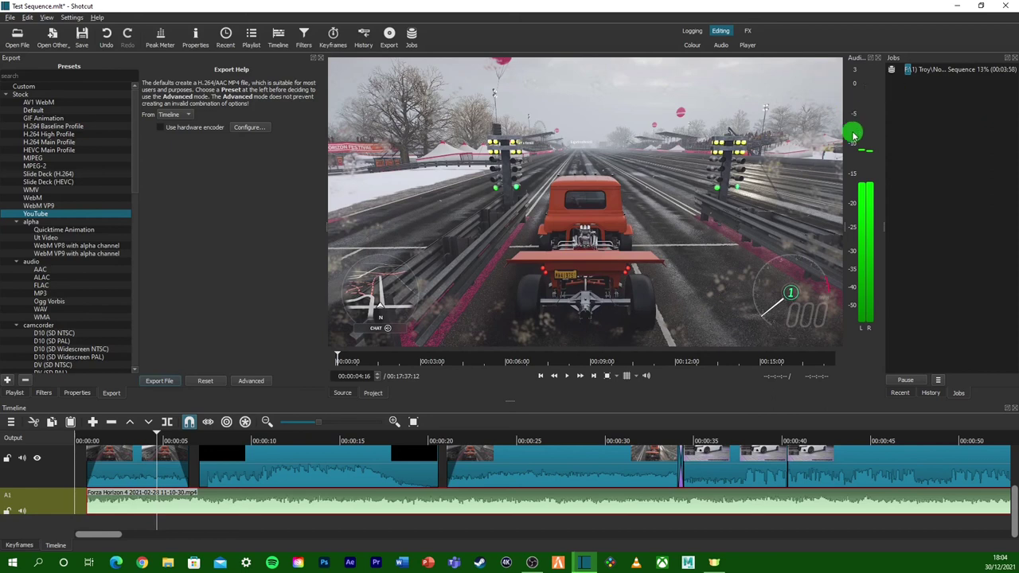
click(447, 562)
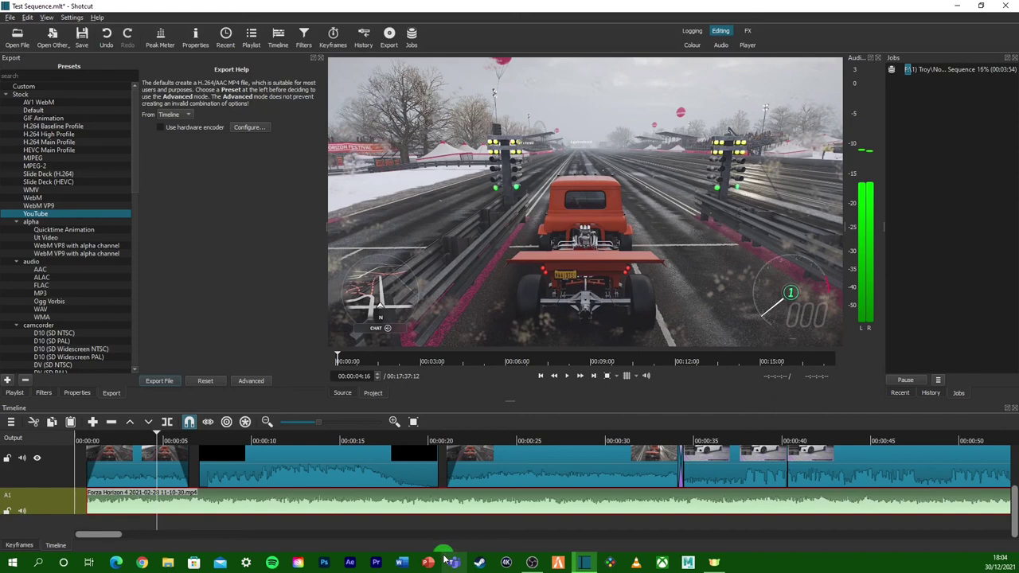